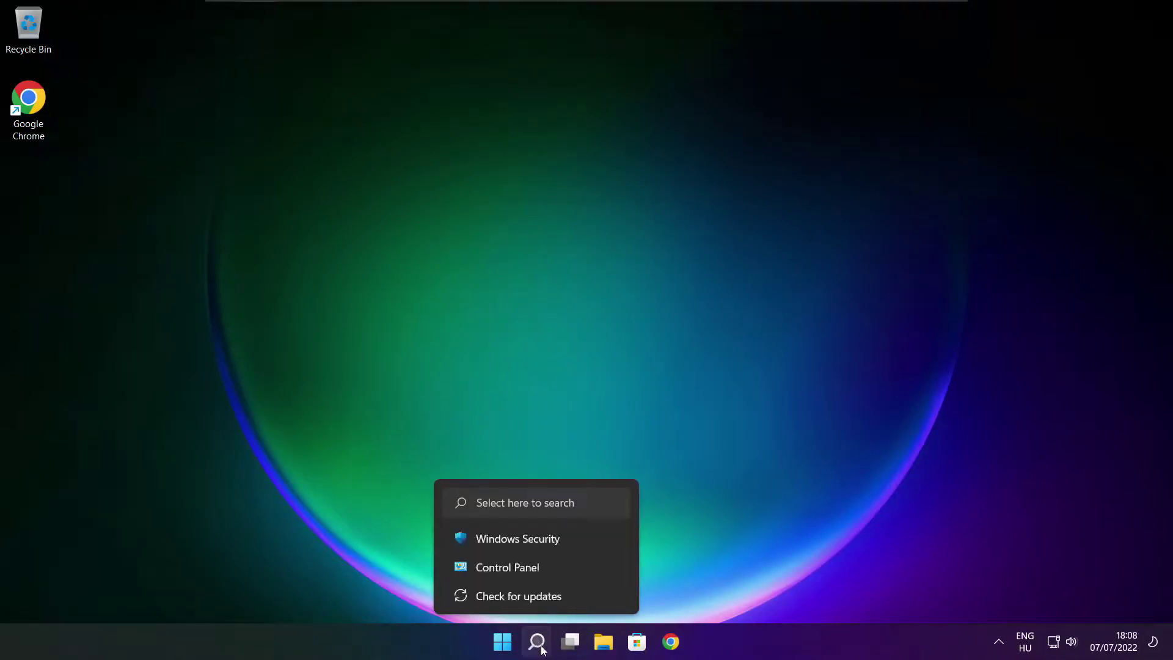
Step: Search Windows for 'device manager' from the taskbar
click(538, 643)
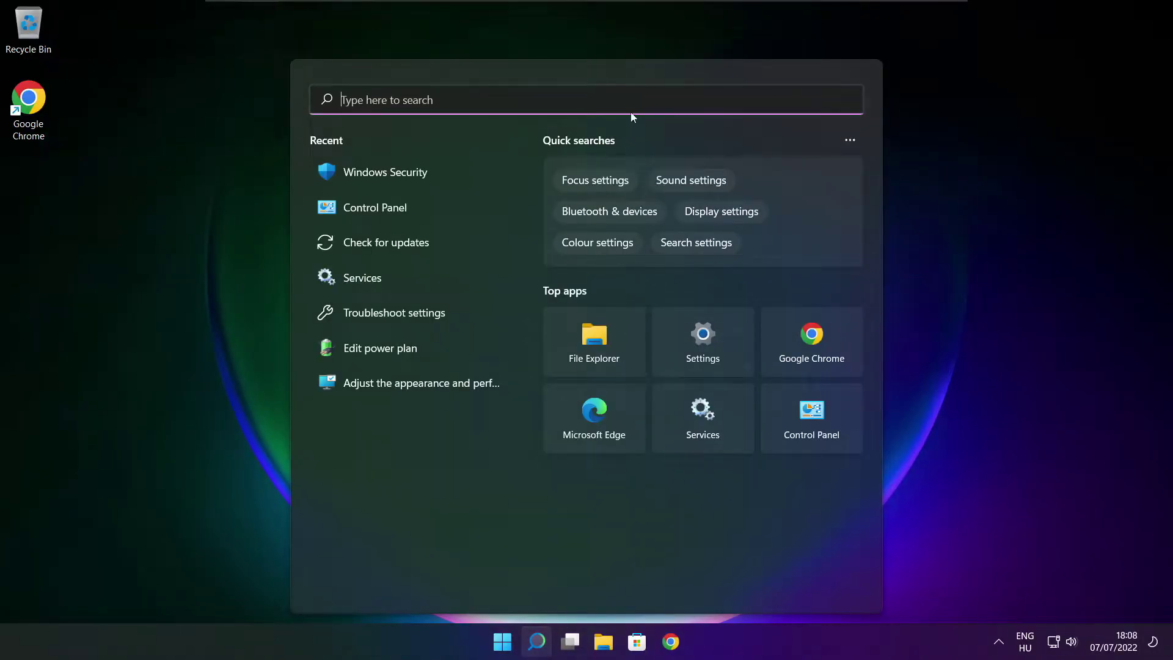
text(device man)
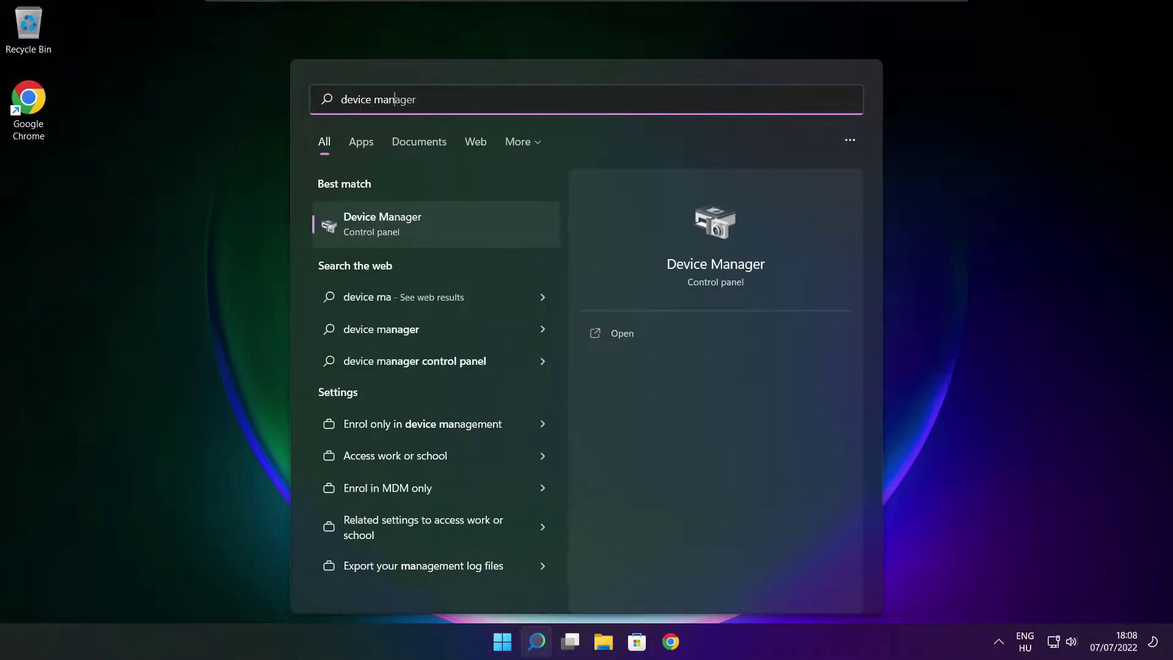
text(ager)
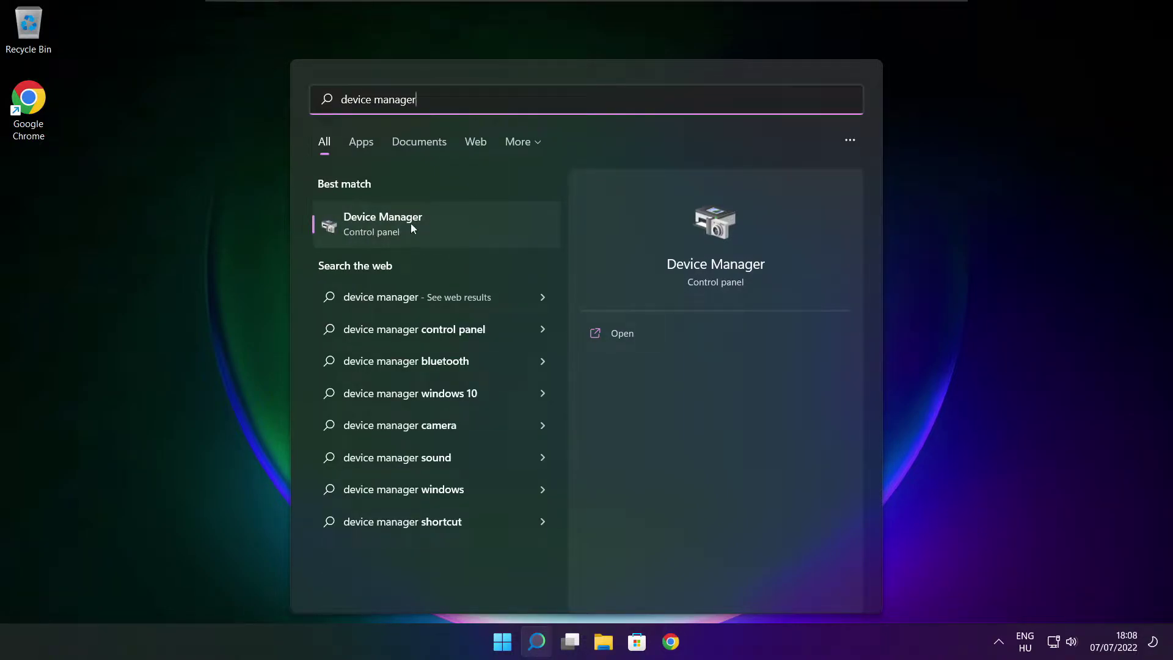
Step: Open Device Manager maximized and run an automatic driver search for the VMware SVGA 3D adapter
click(482, 229)
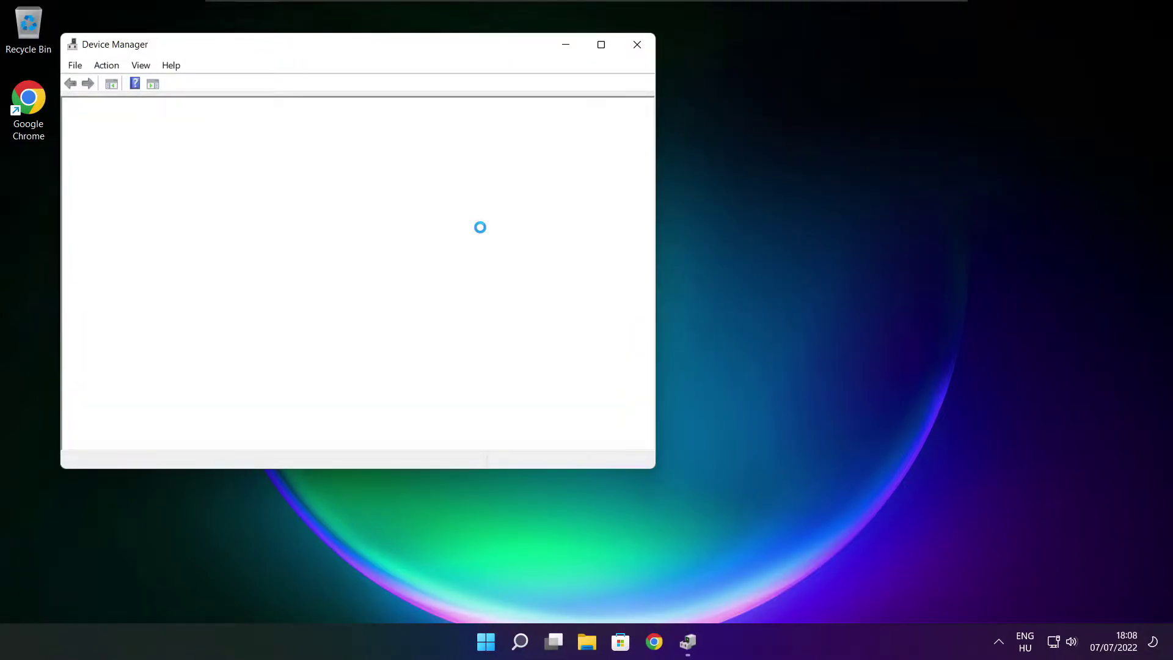
click(601, 44)
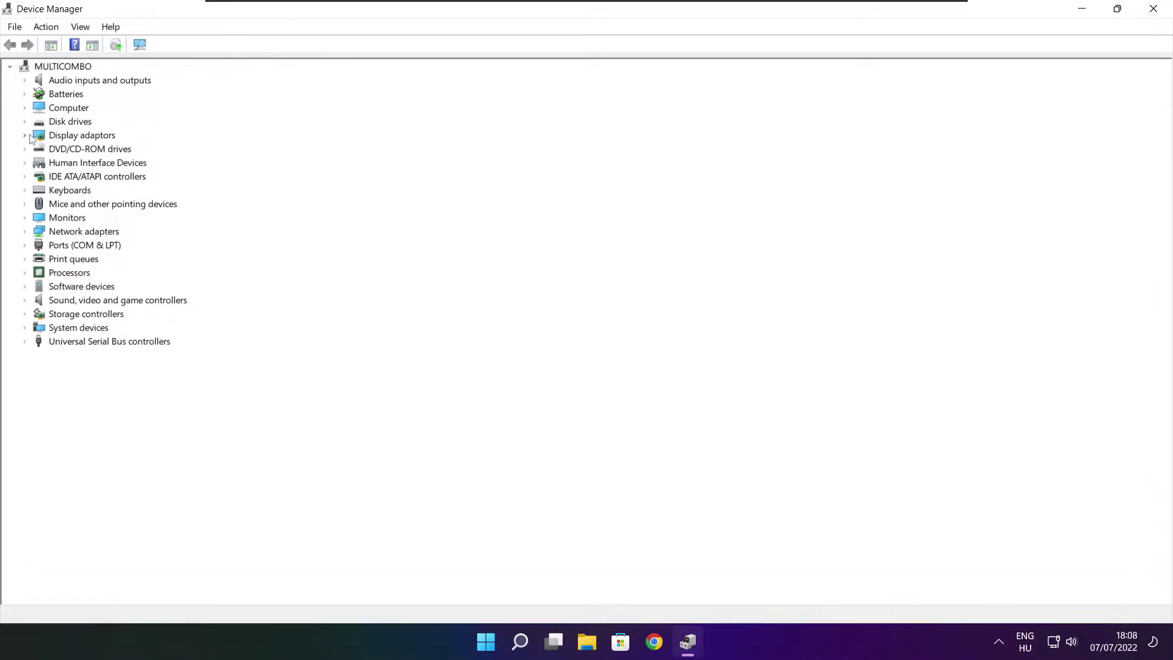
click(61, 138)
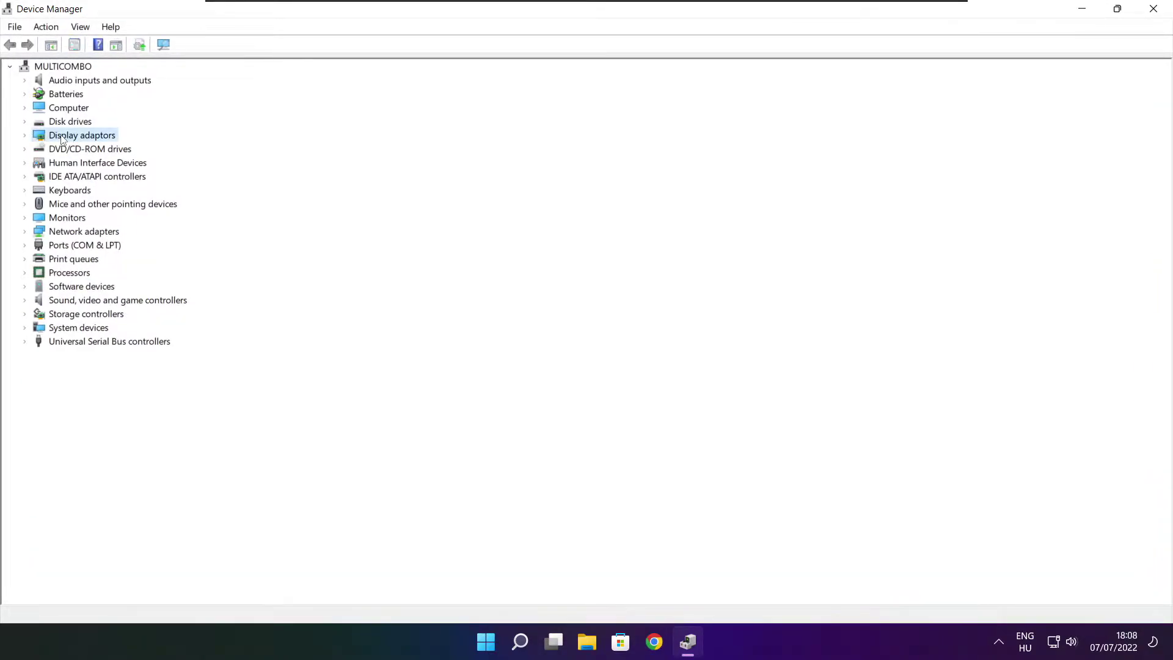
click(25, 138)
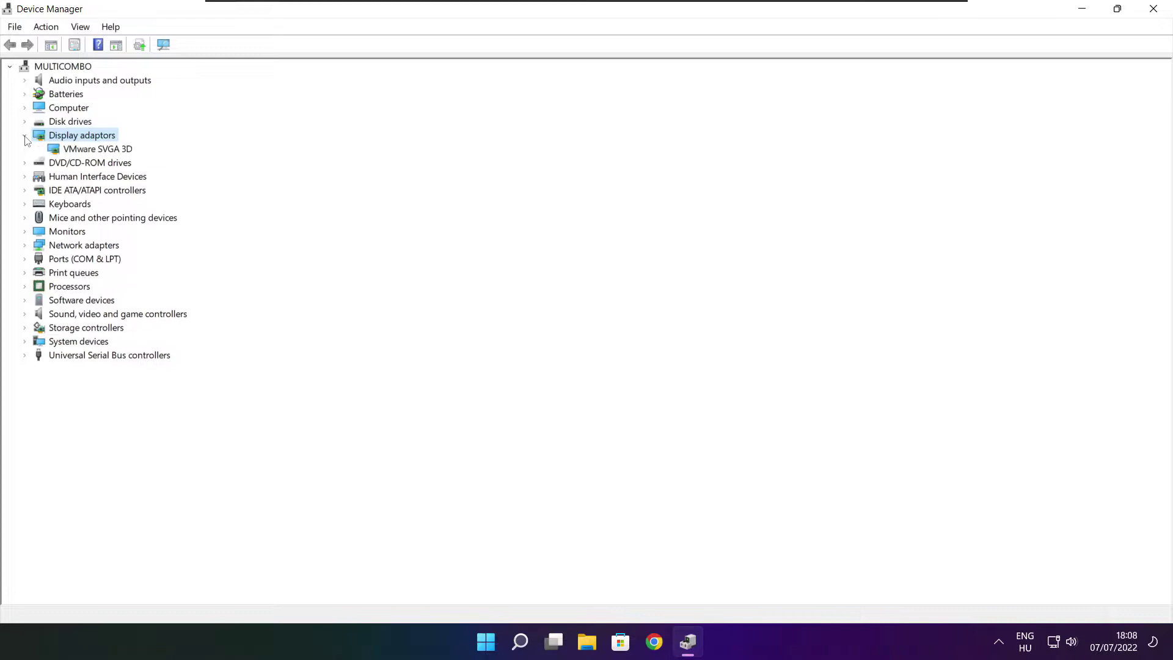
click(115, 150)
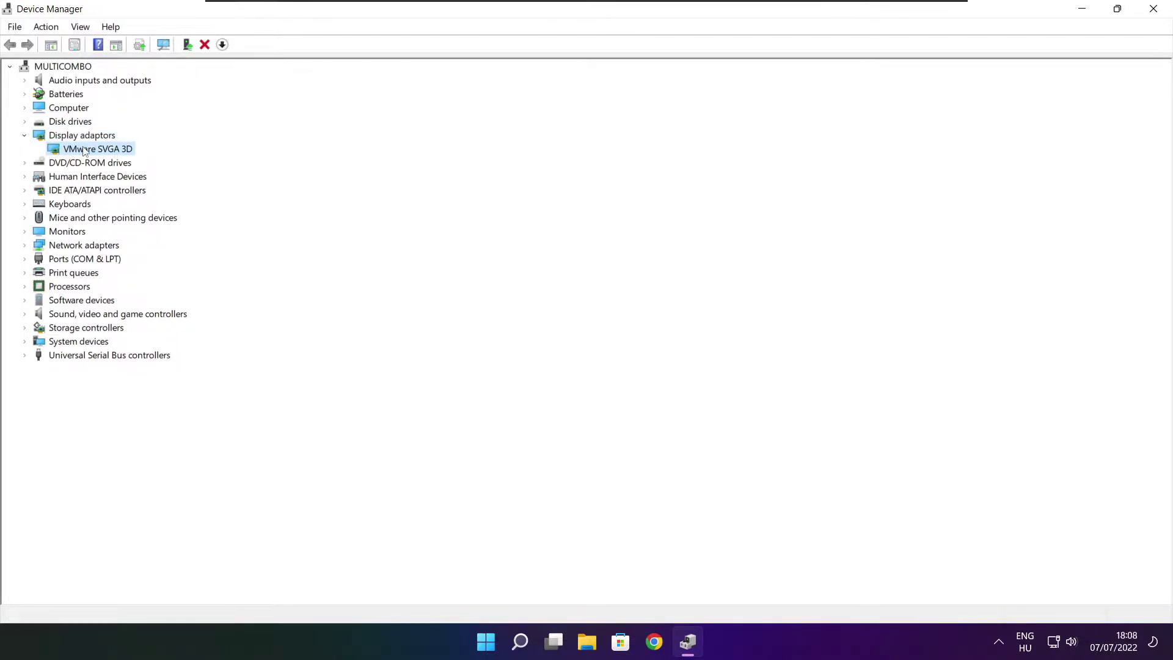
right_click(83, 151)
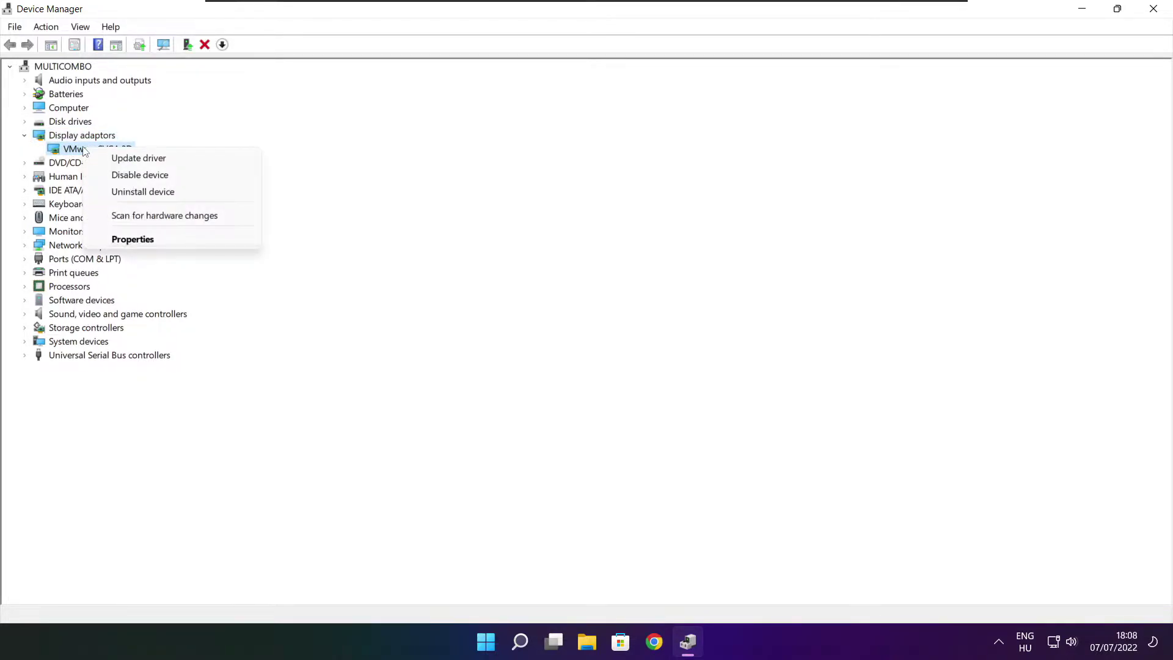
click(169, 160)
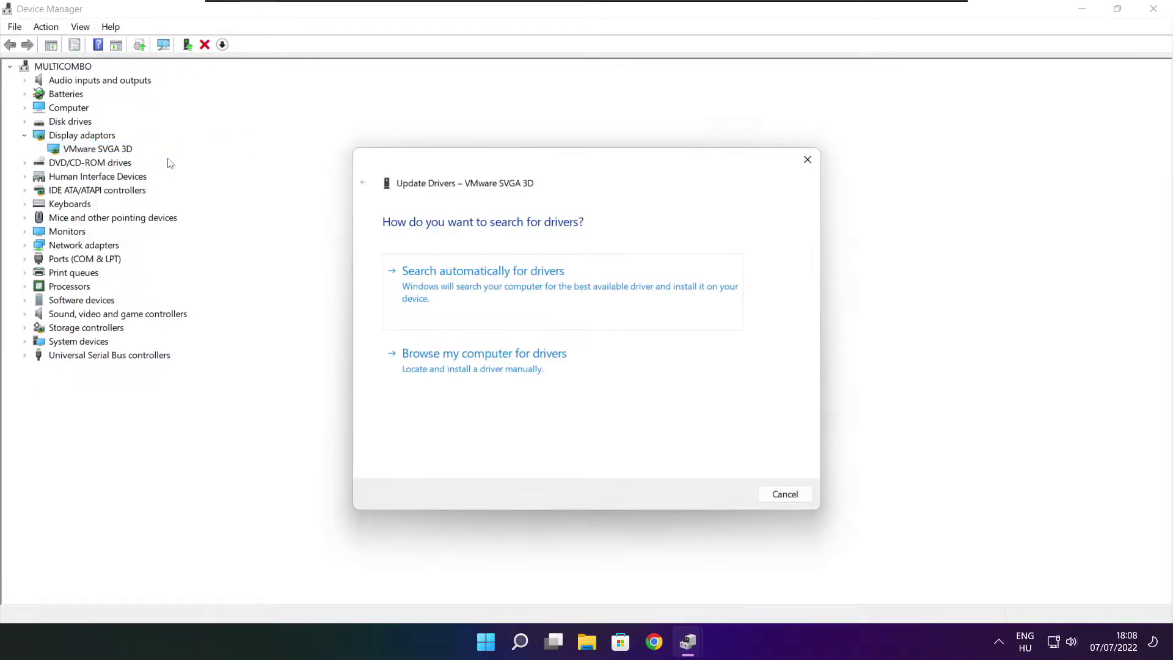
click(536, 295)
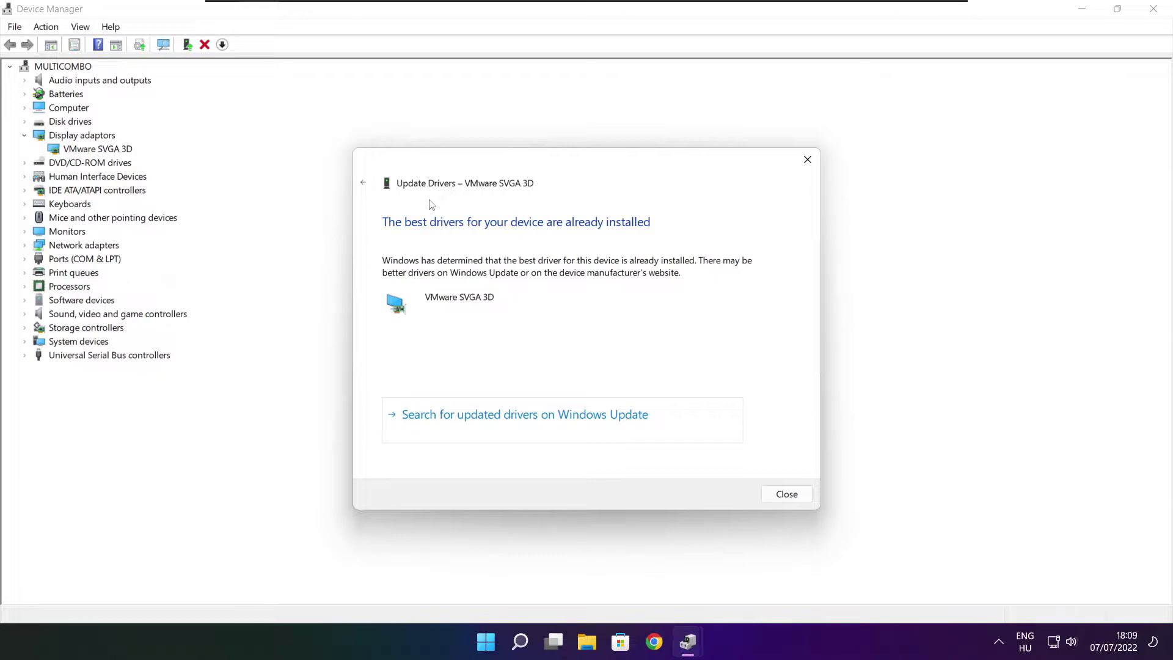
click(785, 496)
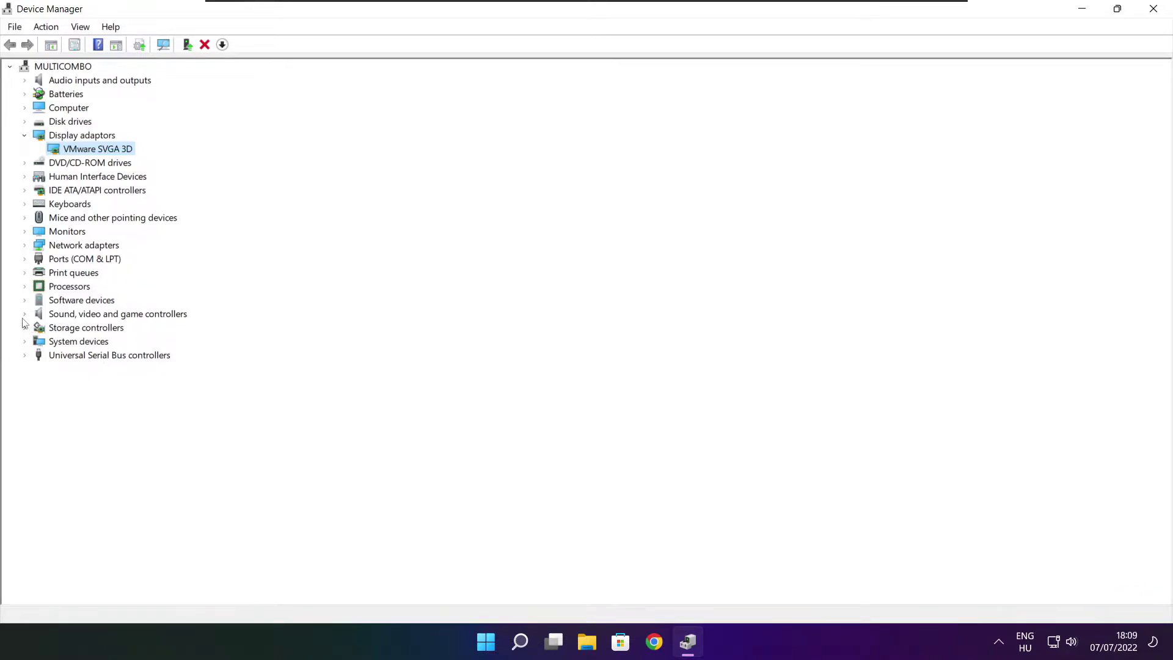
Step: Run an automatic driver search for the High Definition Audio Device under Sound, video and game controllers
click(56, 315)
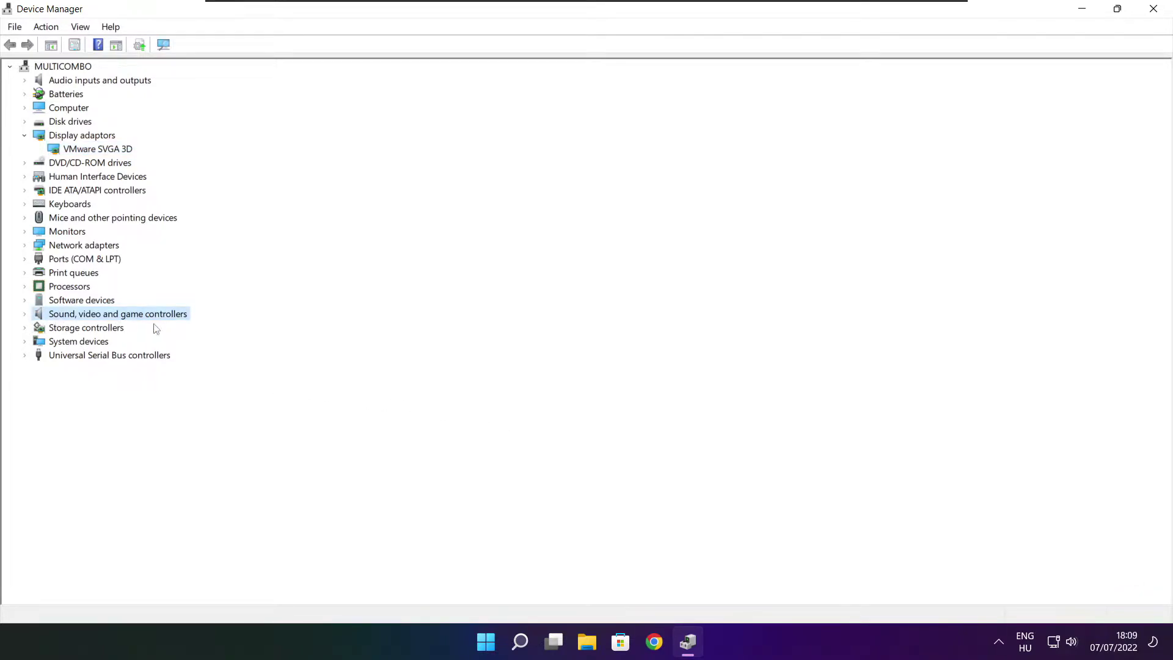
click(25, 315)
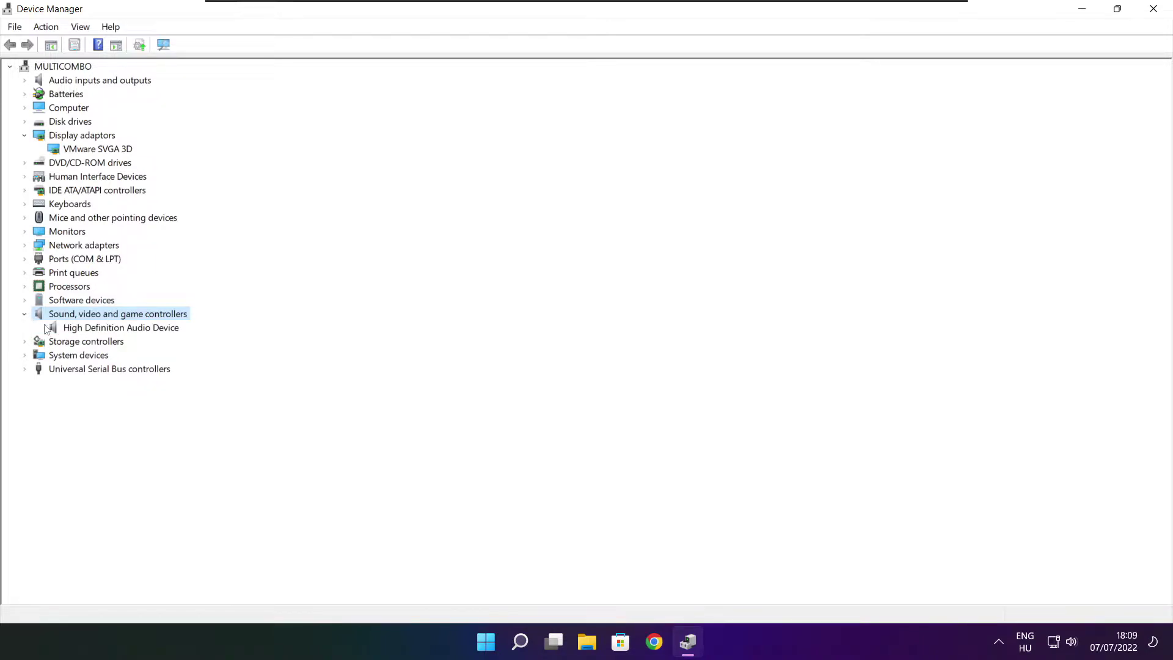
click(113, 330)
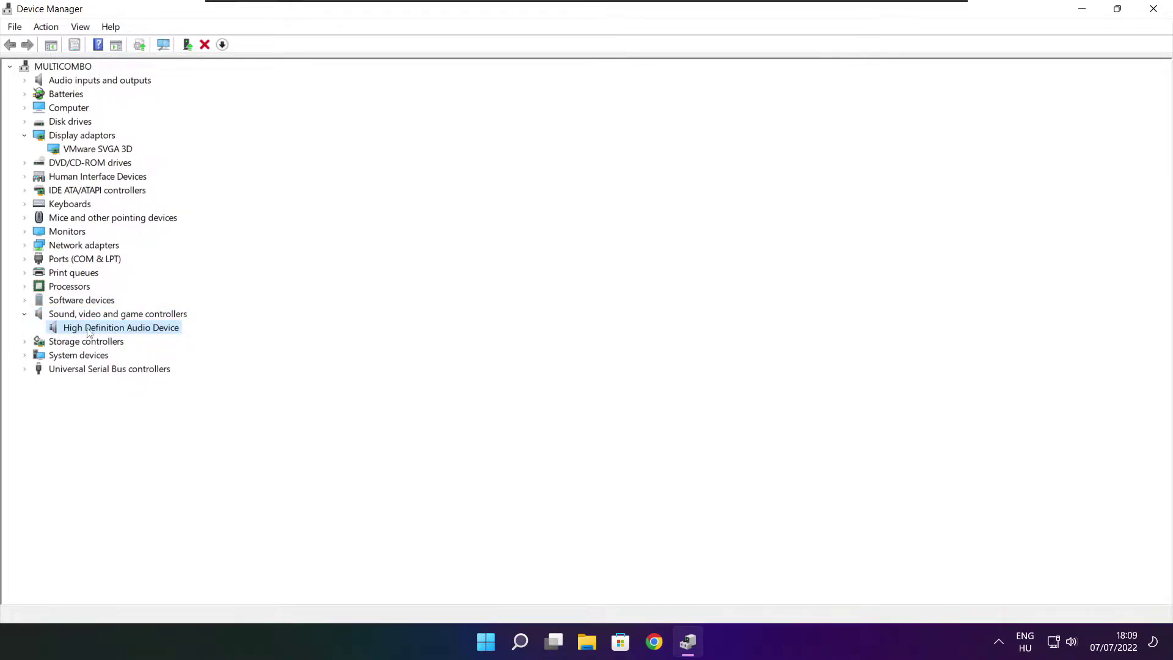
right_click(113, 331)
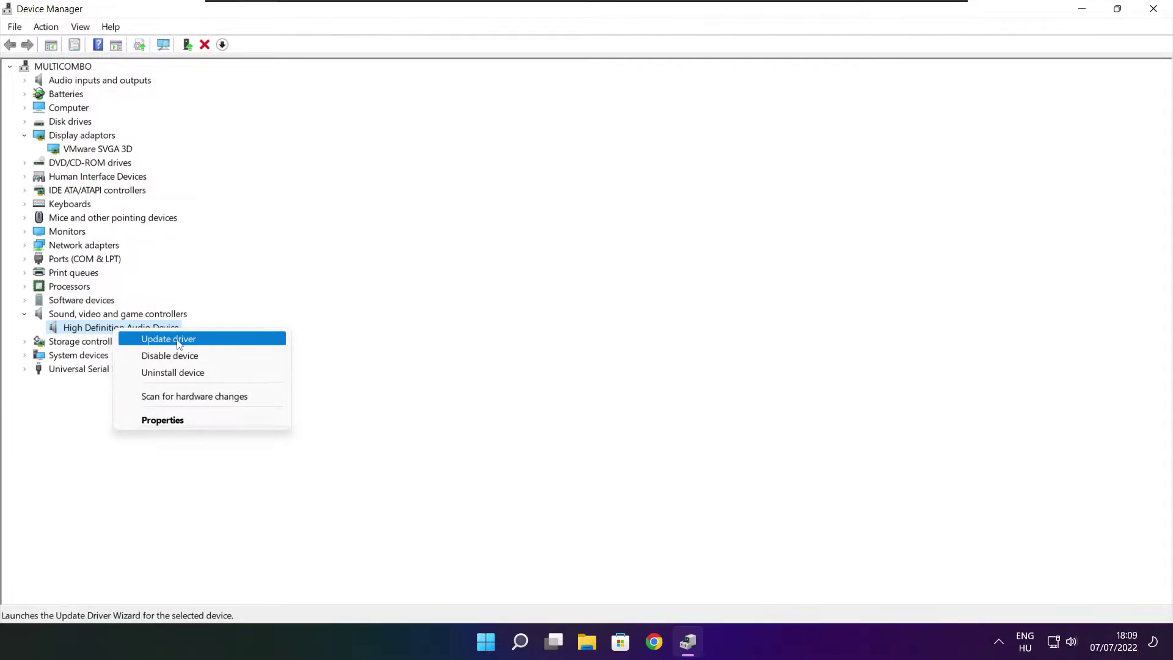
click(229, 345)
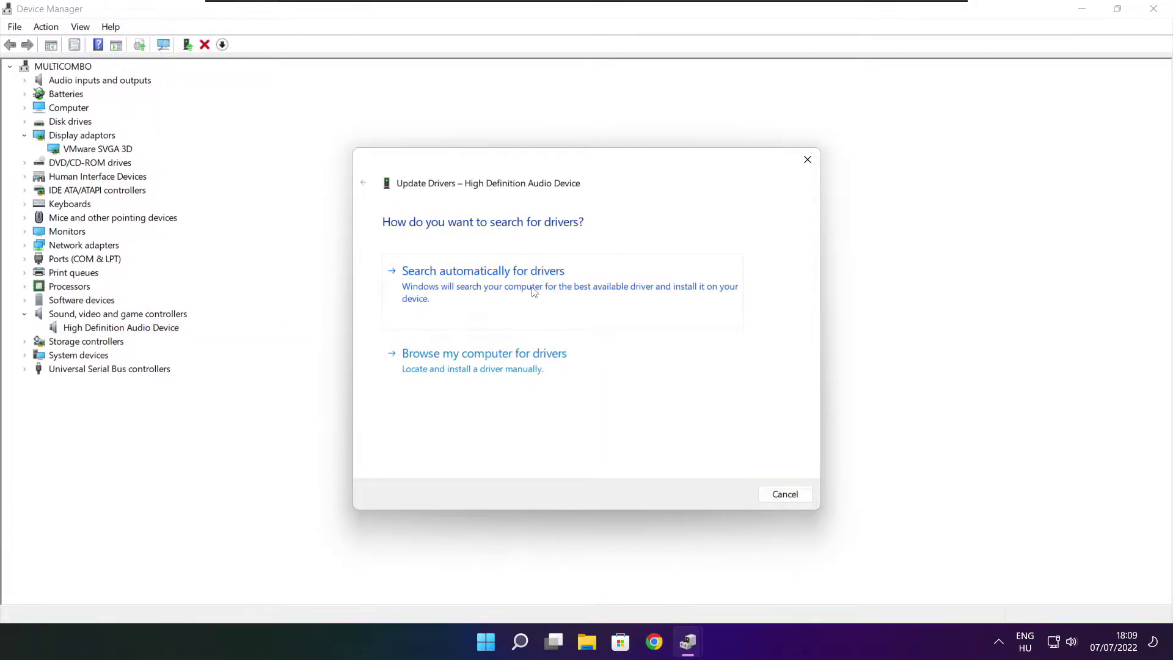
click(509, 290)
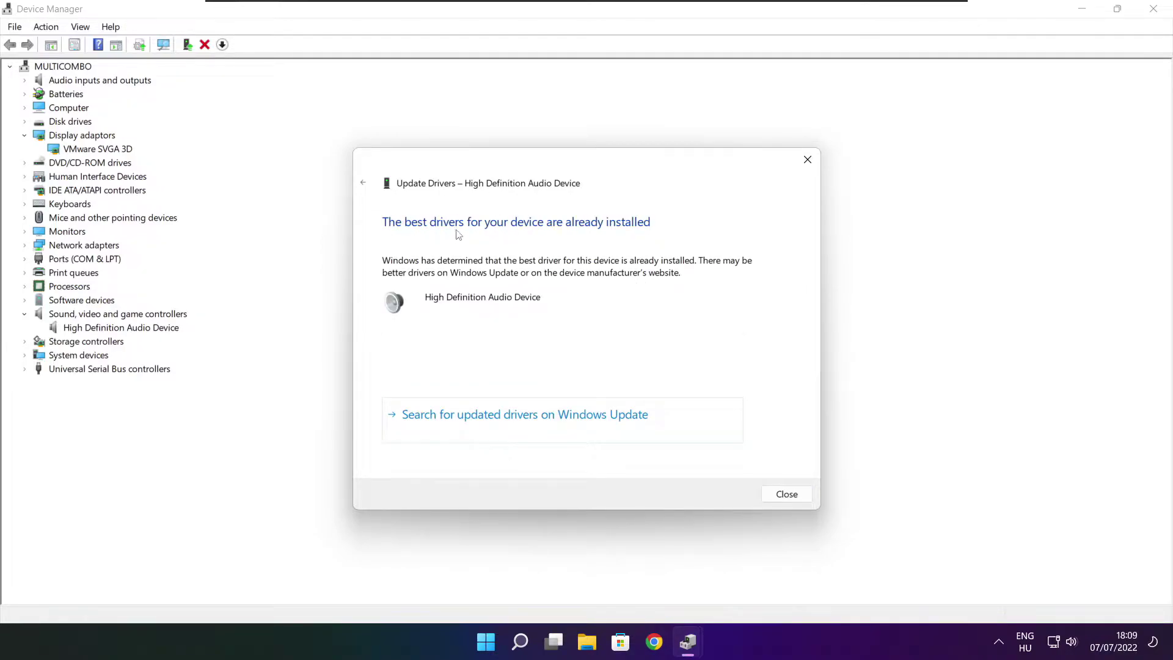
click(788, 496)
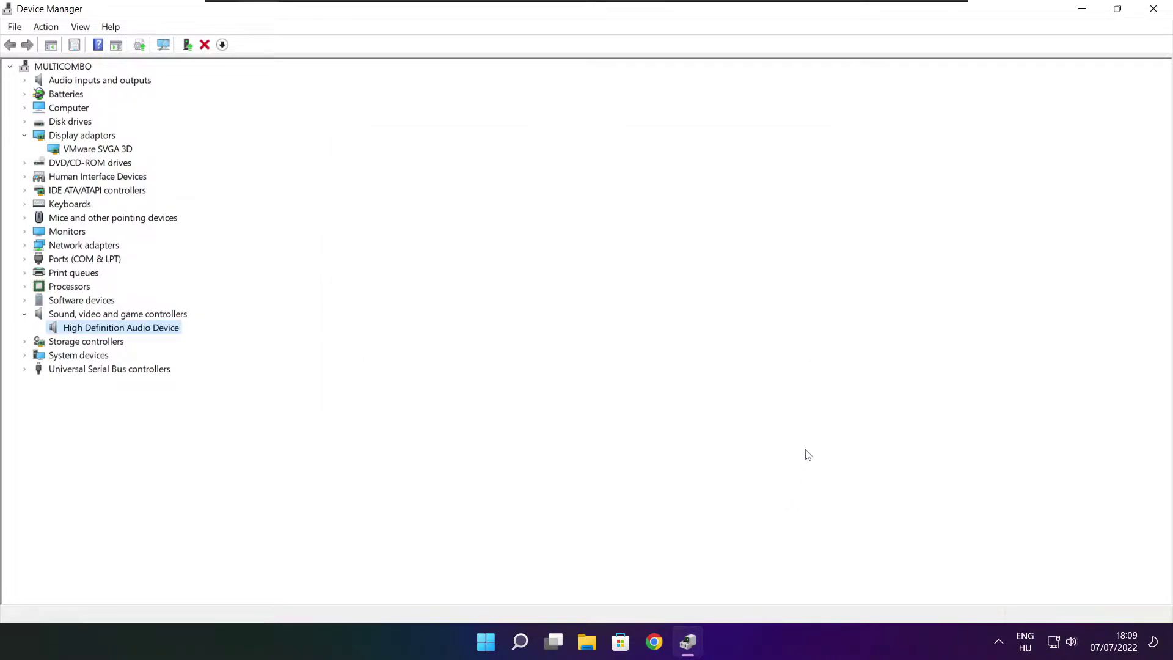
Step: Close Device Manager and search Windows for 'edit power plan'
click(1155, 10)
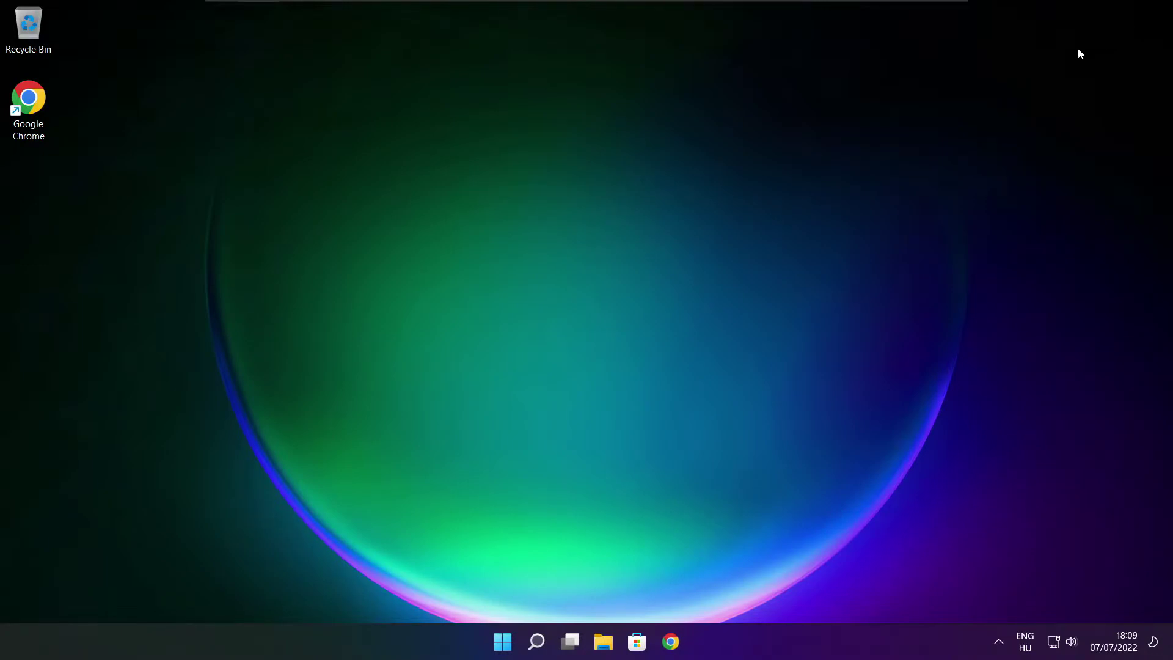
click(537, 644)
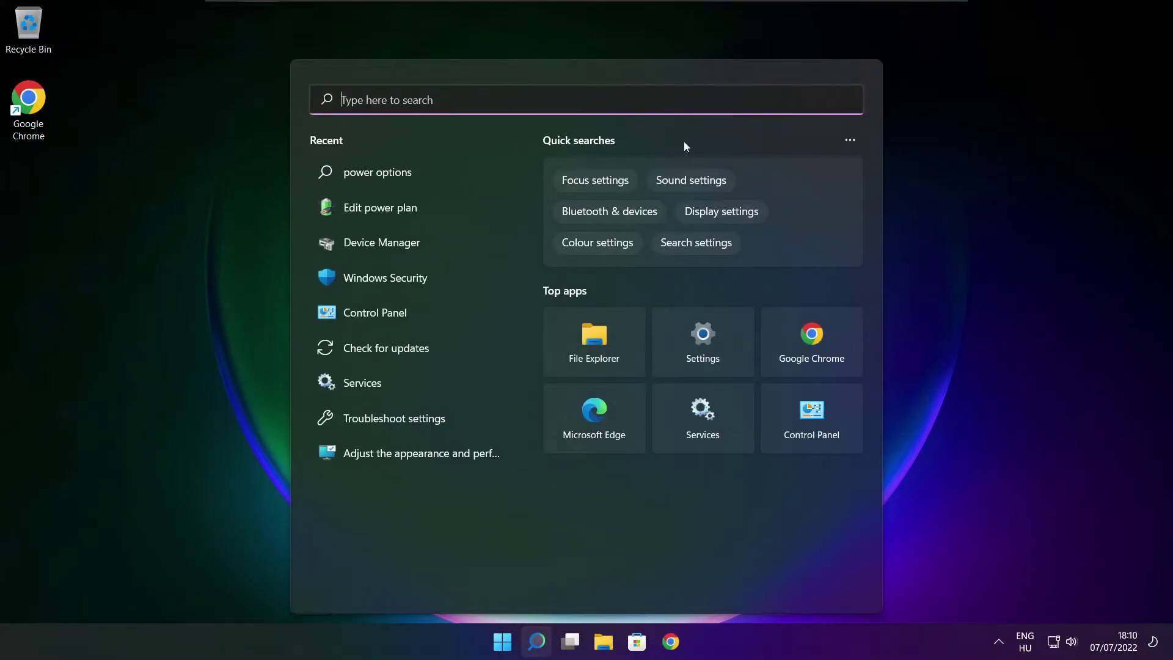
text(edit p)
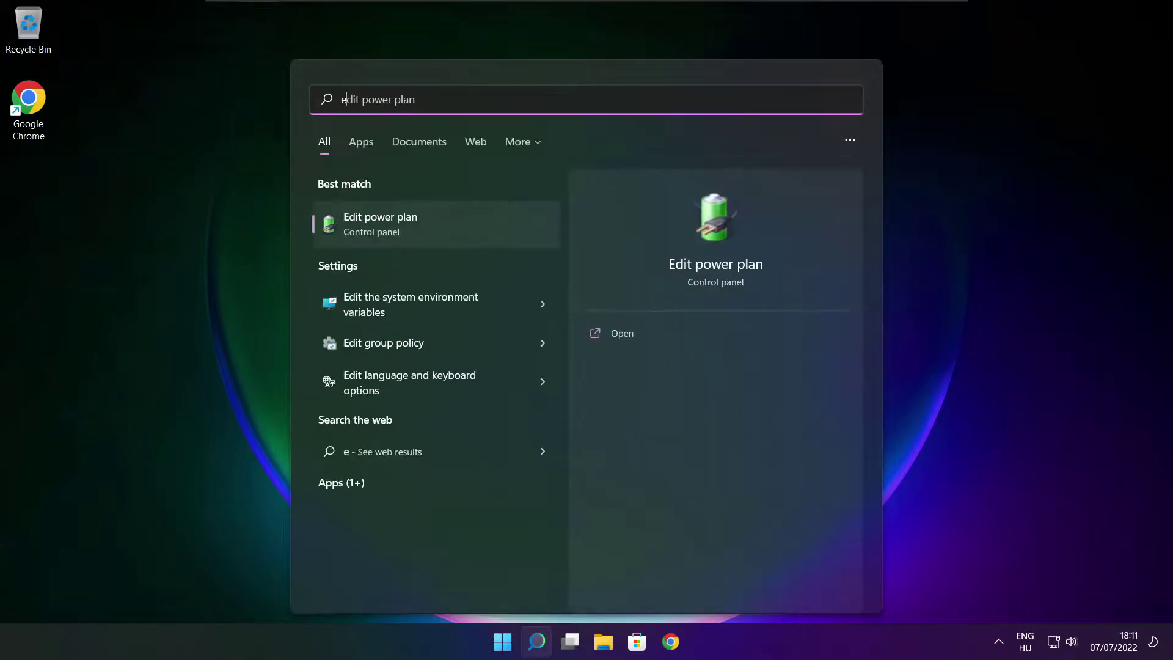
text(ower plan)
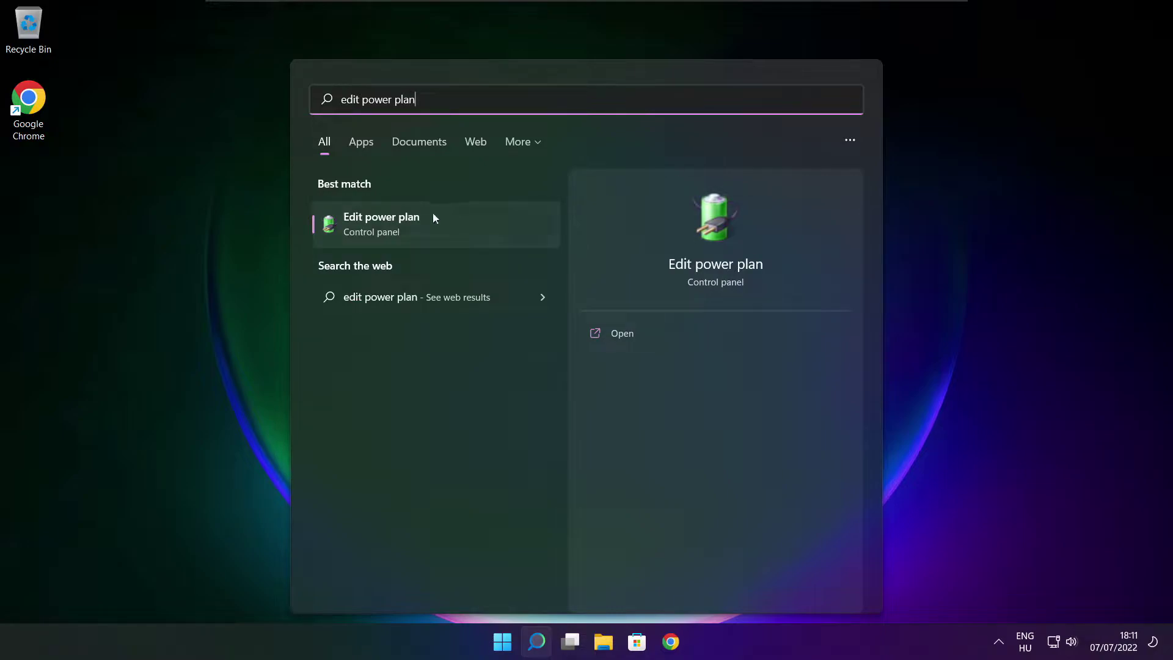
Step: Switch the power plan to High performance in Power Options, then close the window
click(463, 227)
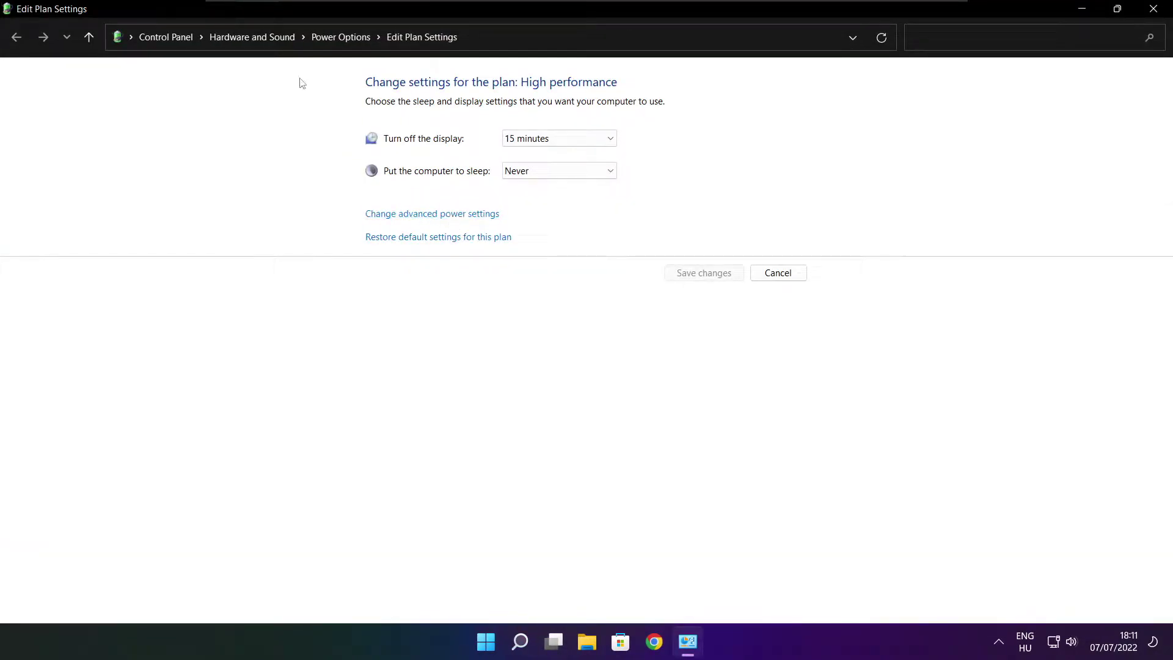
click(342, 37)
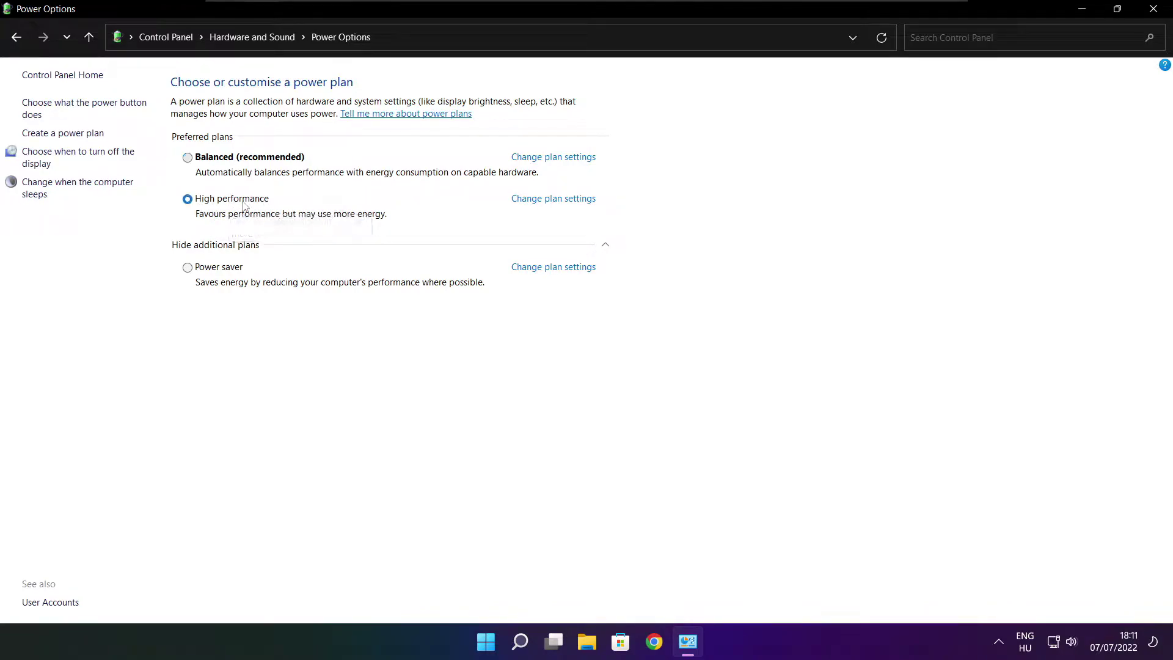
click(187, 199)
click(1154, 8)
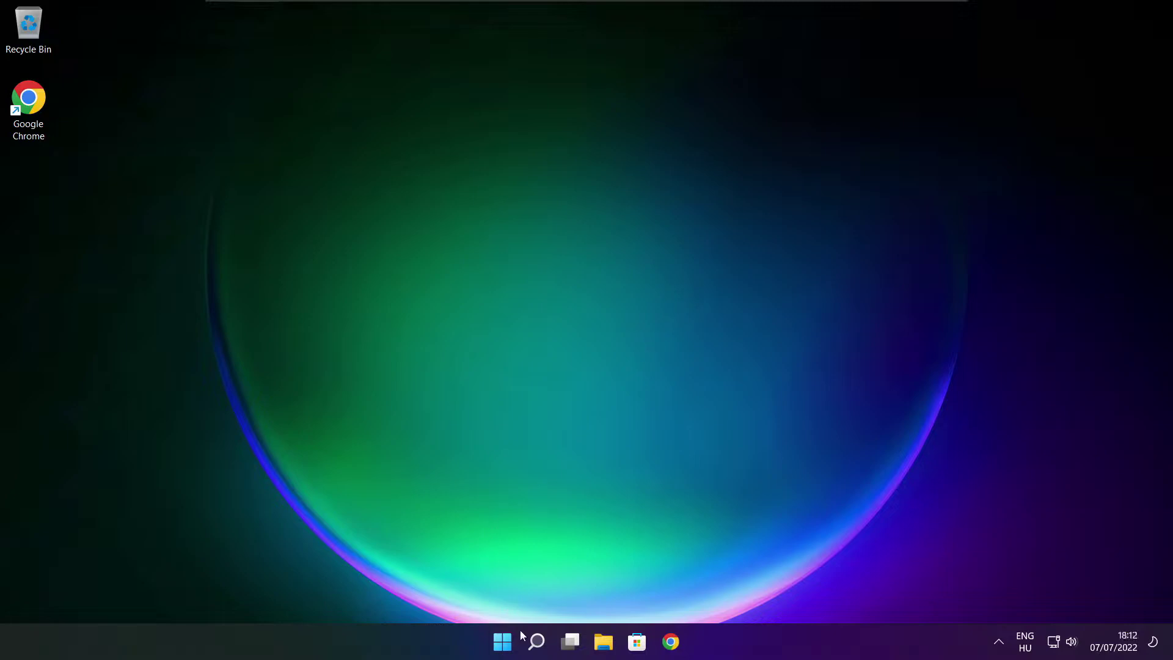
Step: Search Windows for 'game mode' and open the Game Mode settings result
click(537, 643)
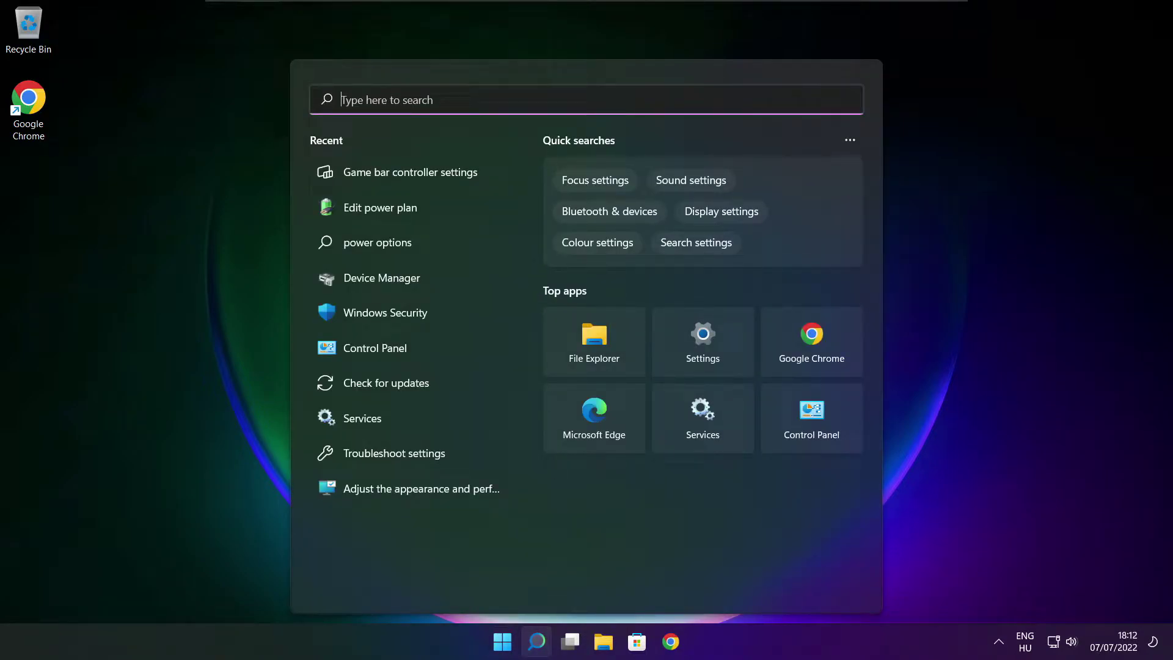
text(game)
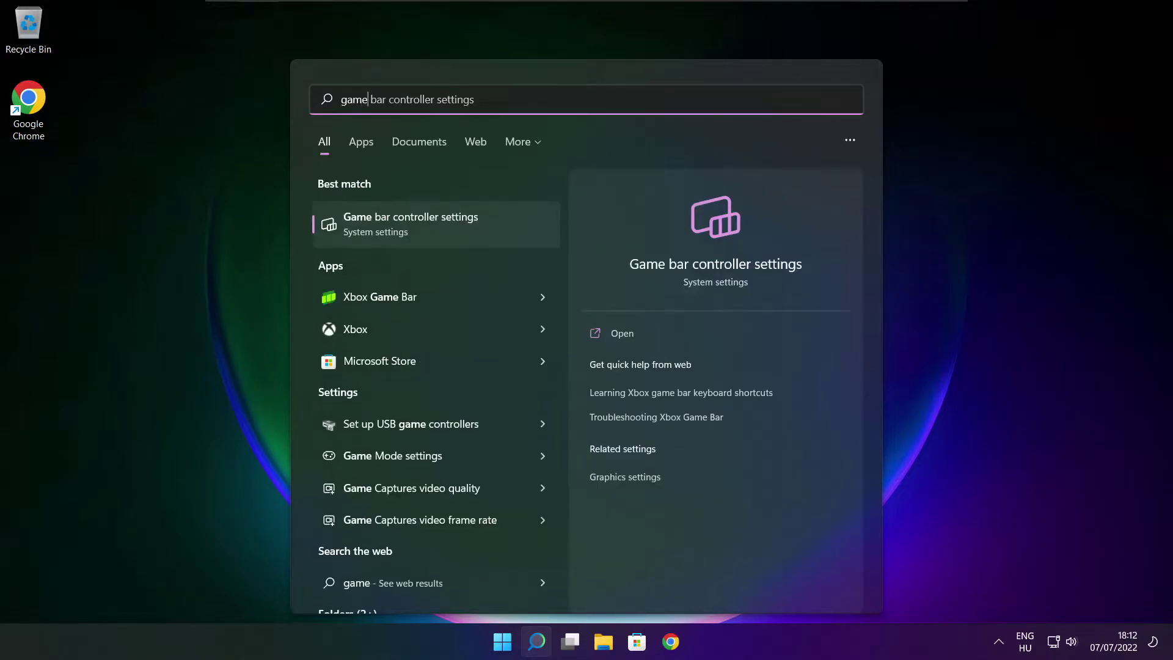
text( mode)
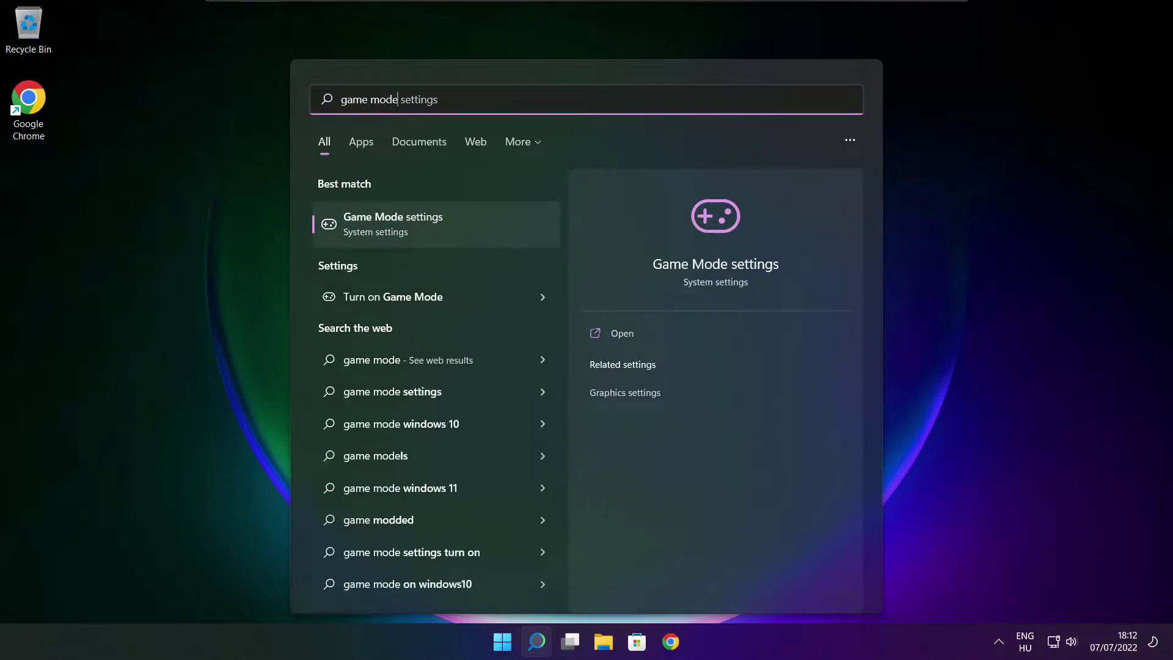
click(464, 229)
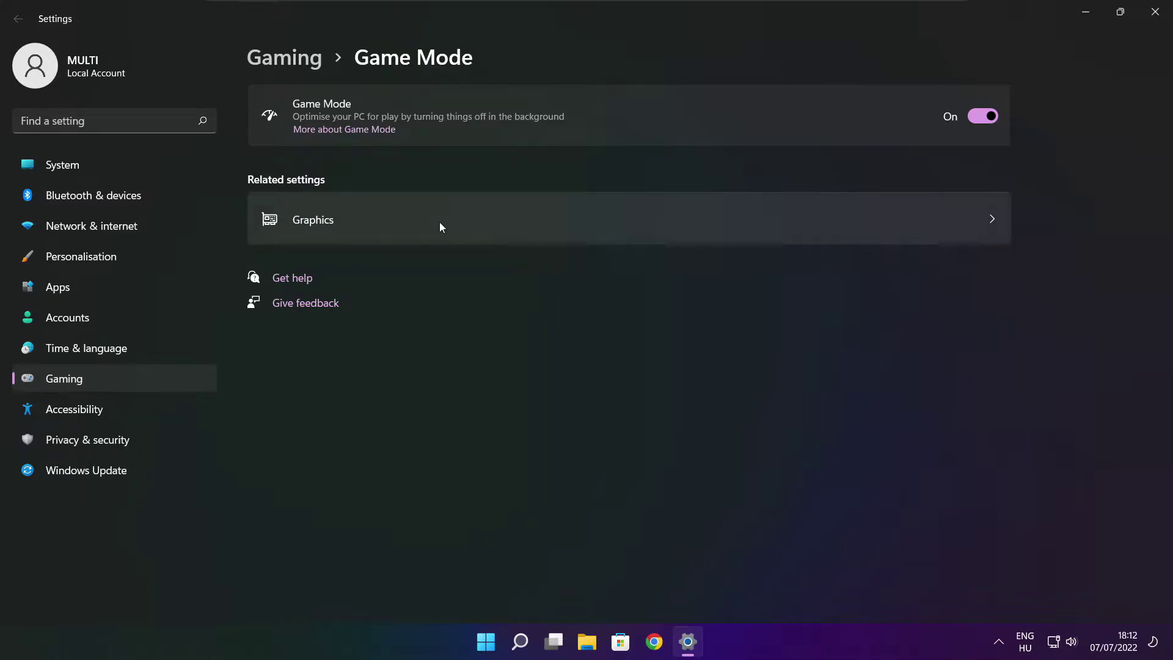
Step: Toggle Game Mode off and back on, check Xbox Game Bar settings, then close Settings
click(988, 116)
click(991, 116)
click(288, 61)
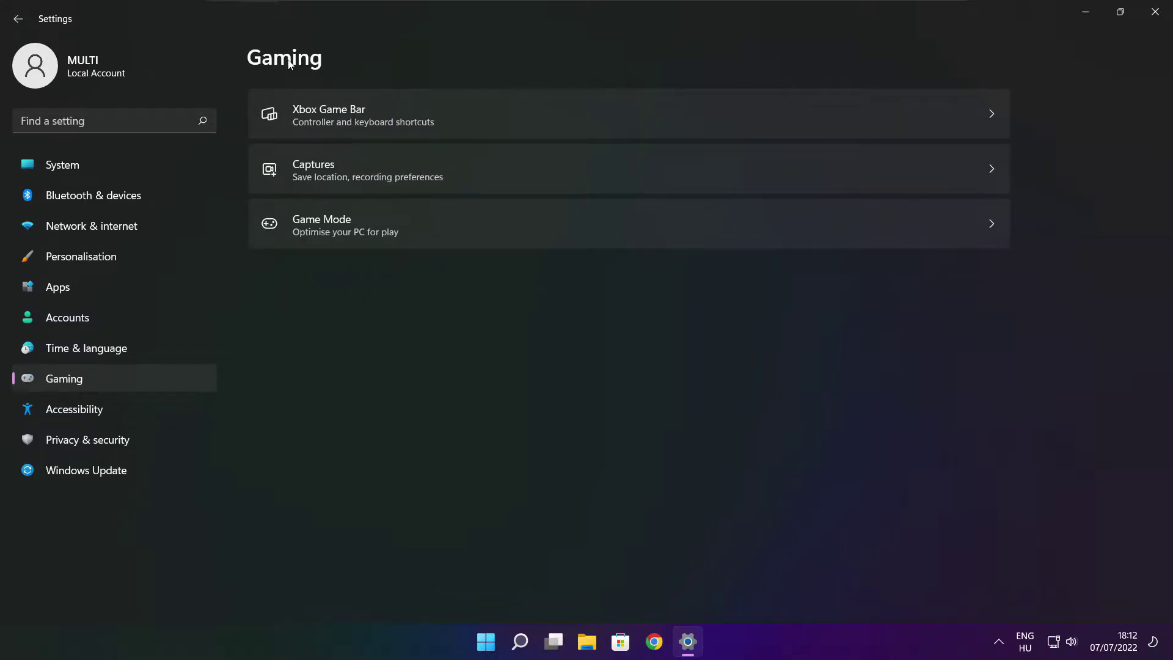
click(479, 126)
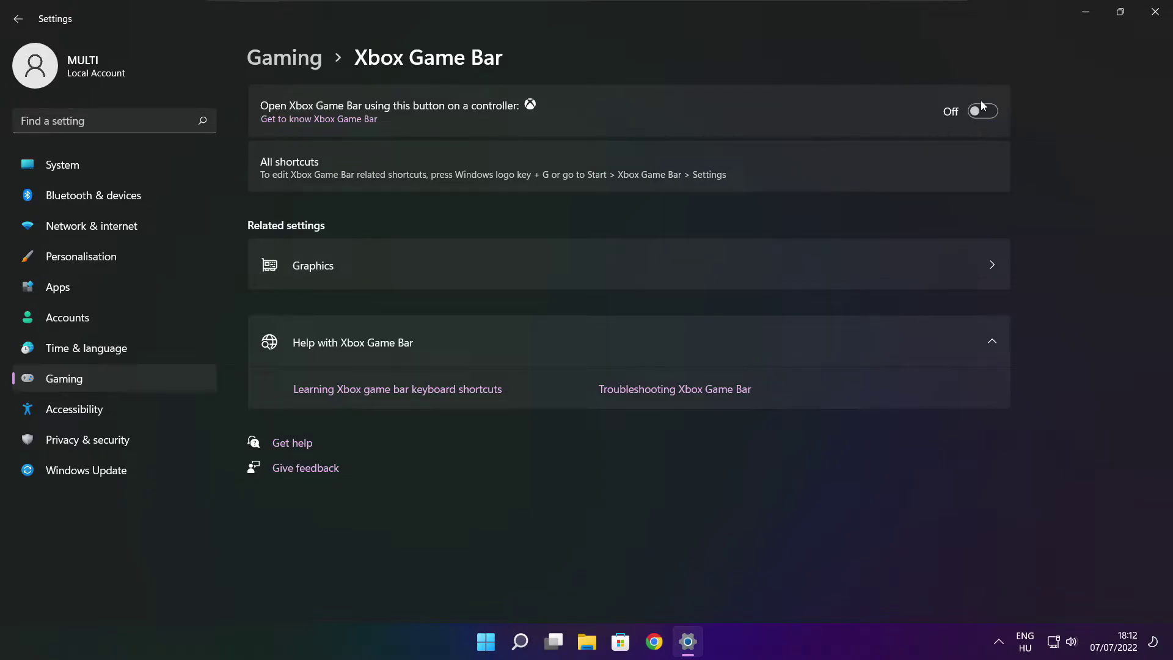
click(1156, 18)
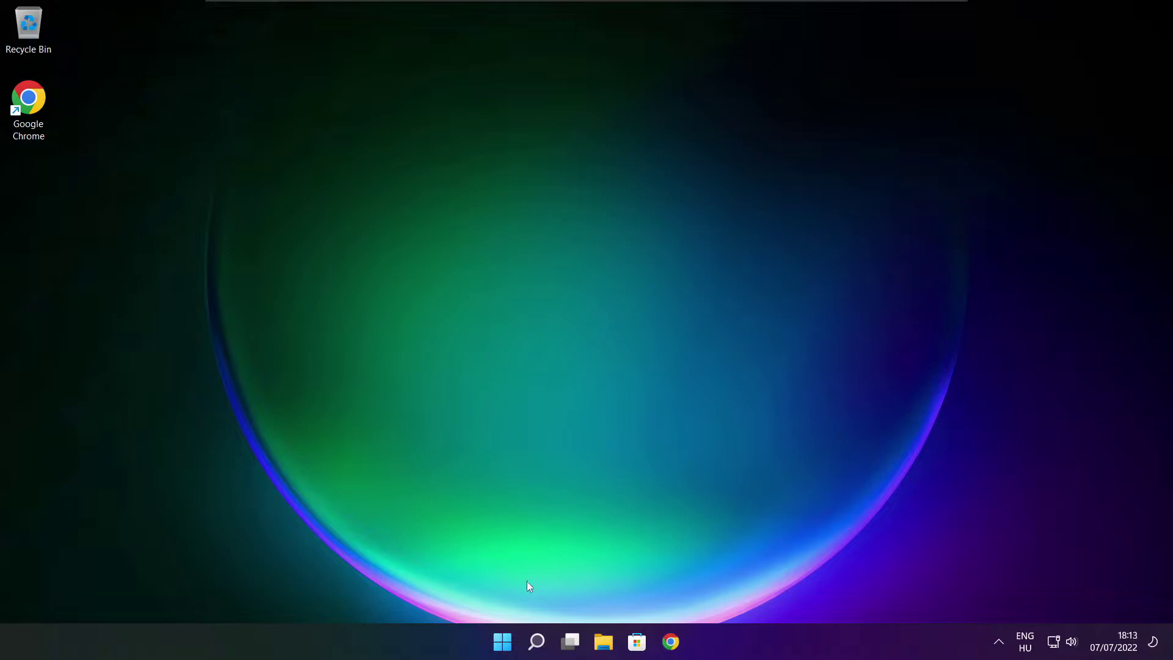
Step: Launch Task Manager from the Start button's power-user menu
right_click(505, 644)
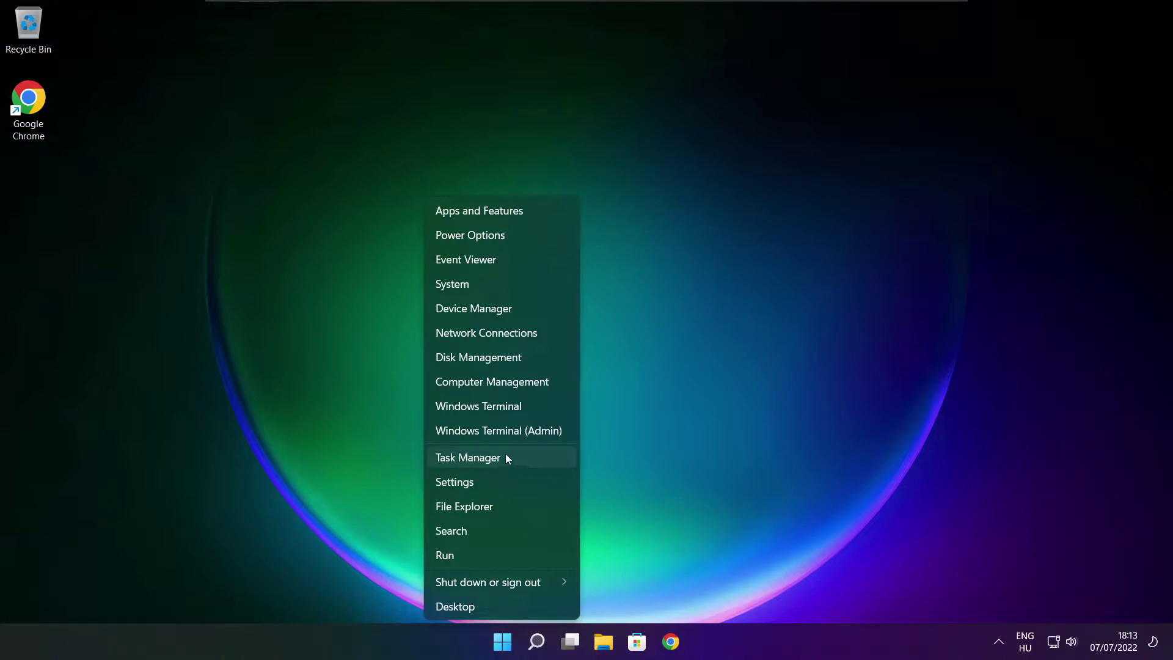
click(506, 458)
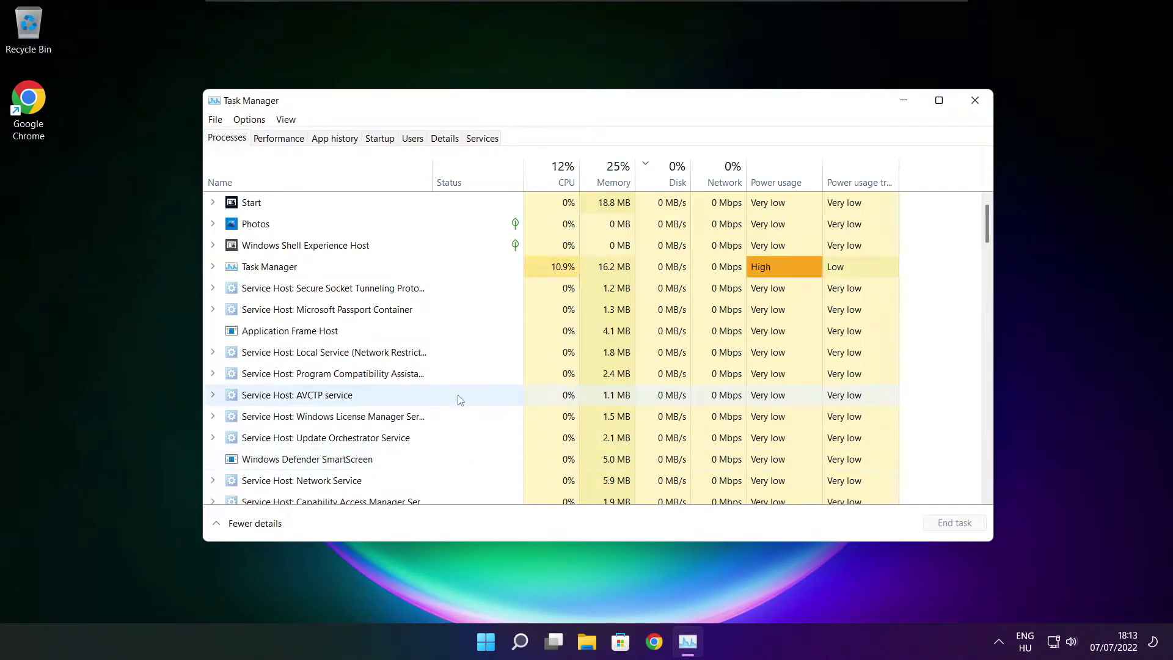
Step: Disable Cortana, Microsoft Edge, Microsoft Teams and Terminal at startup, then close Task Manager
click(379, 139)
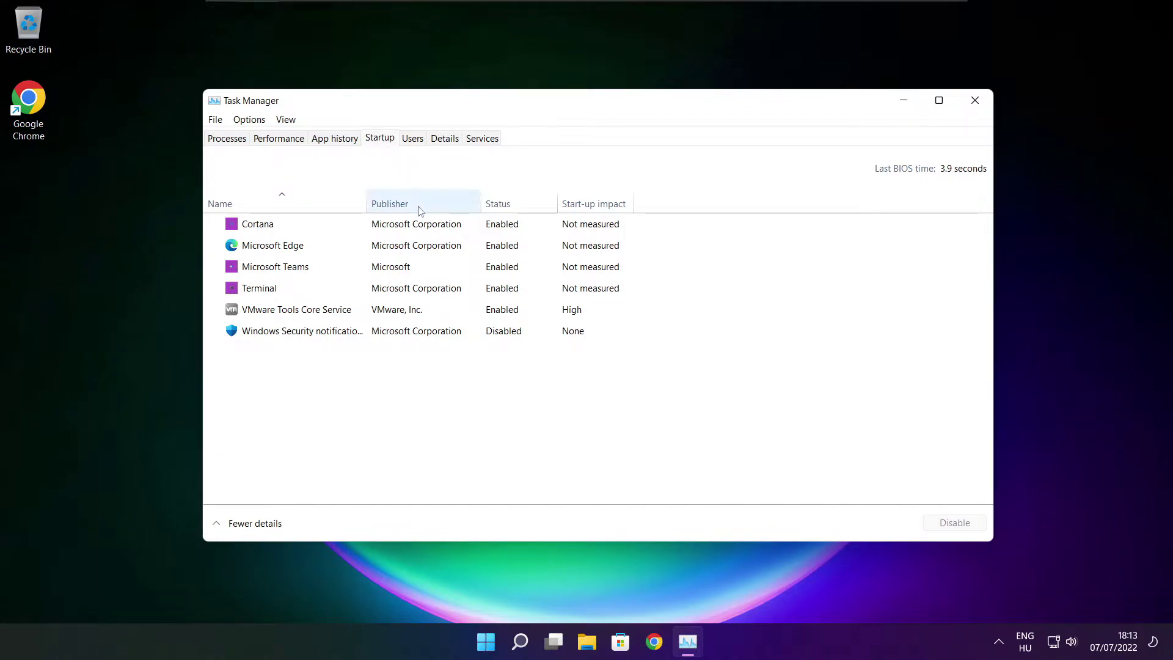
click(450, 232)
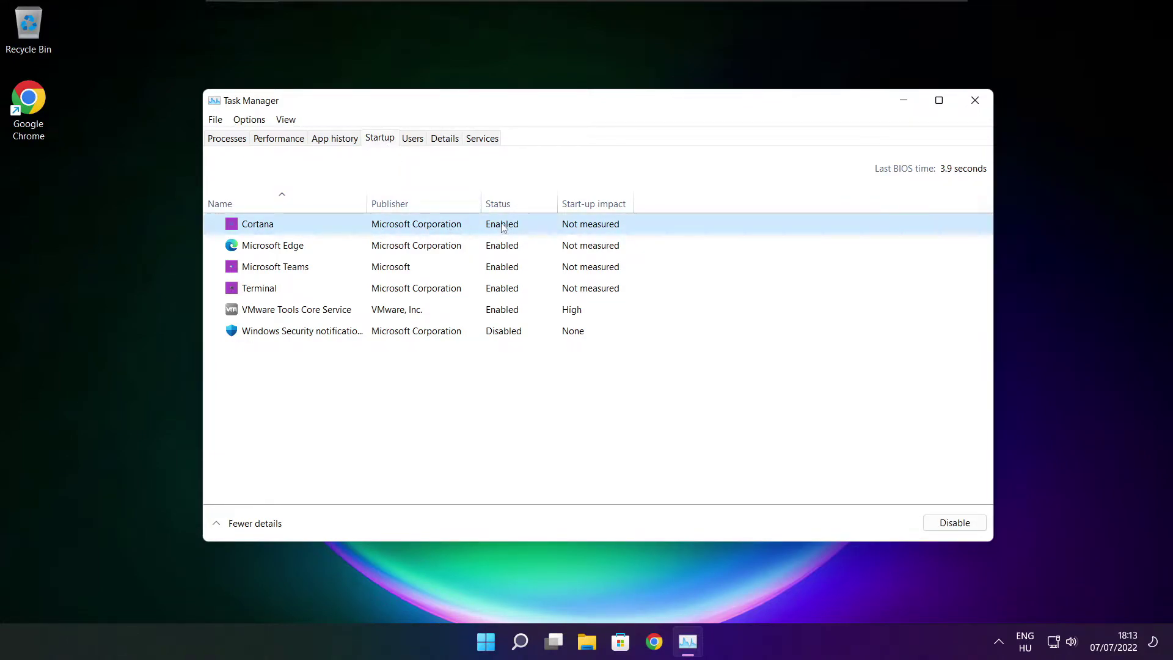
click(953, 524)
click(352, 251)
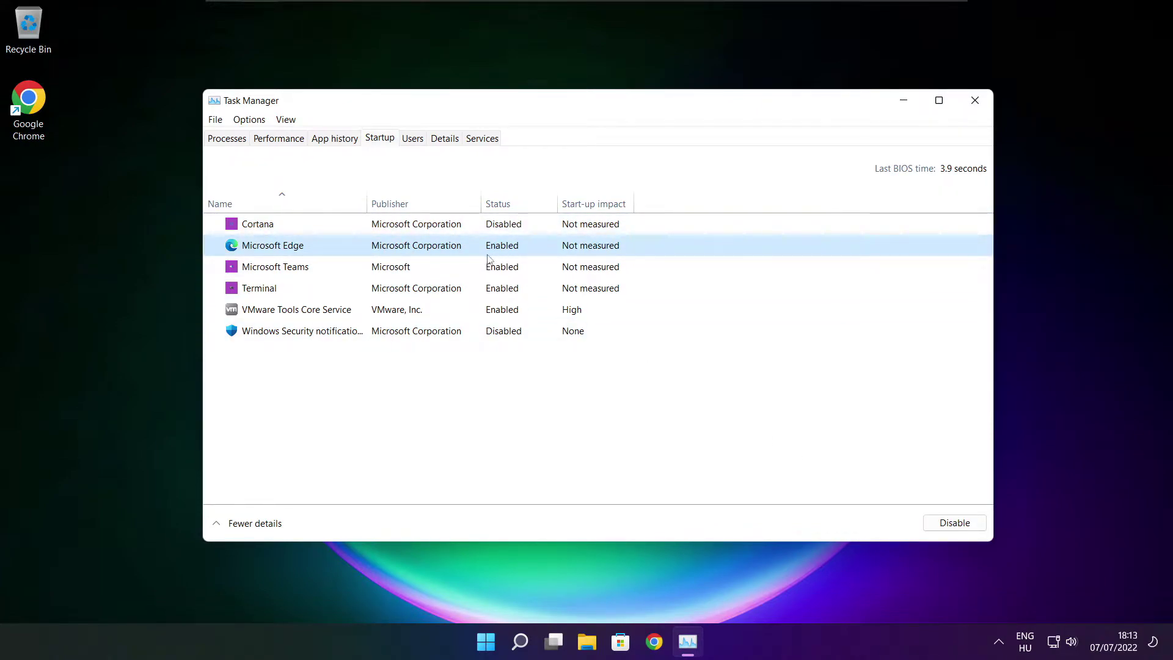
click(955, 523)
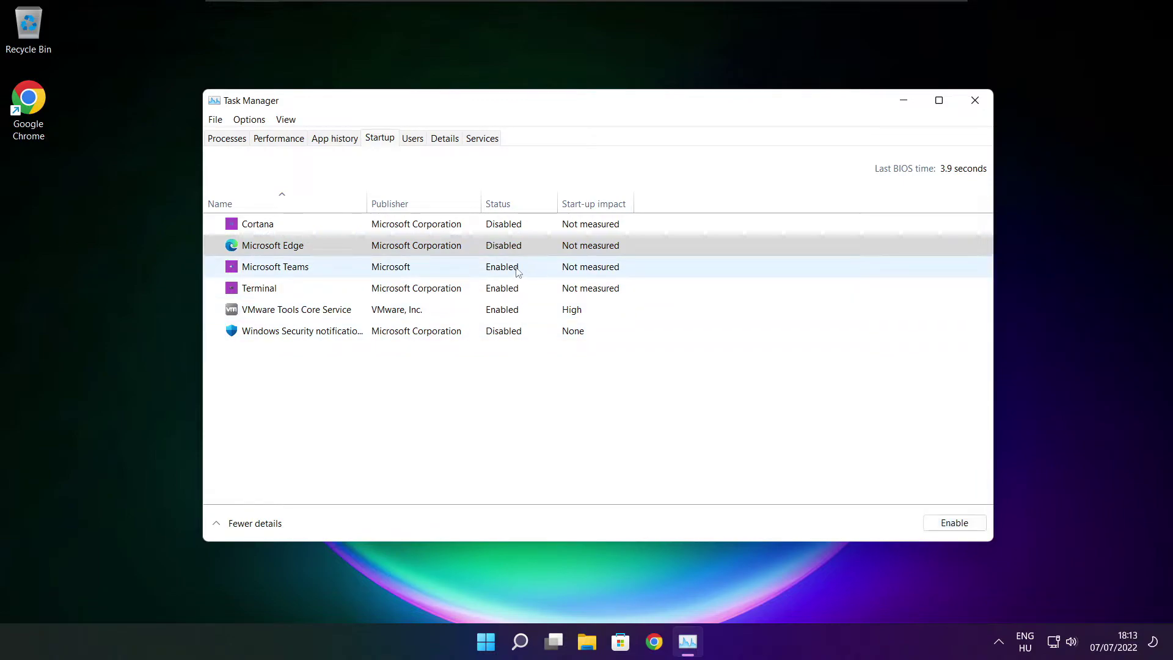
click(516, 267)
click(971, 529)
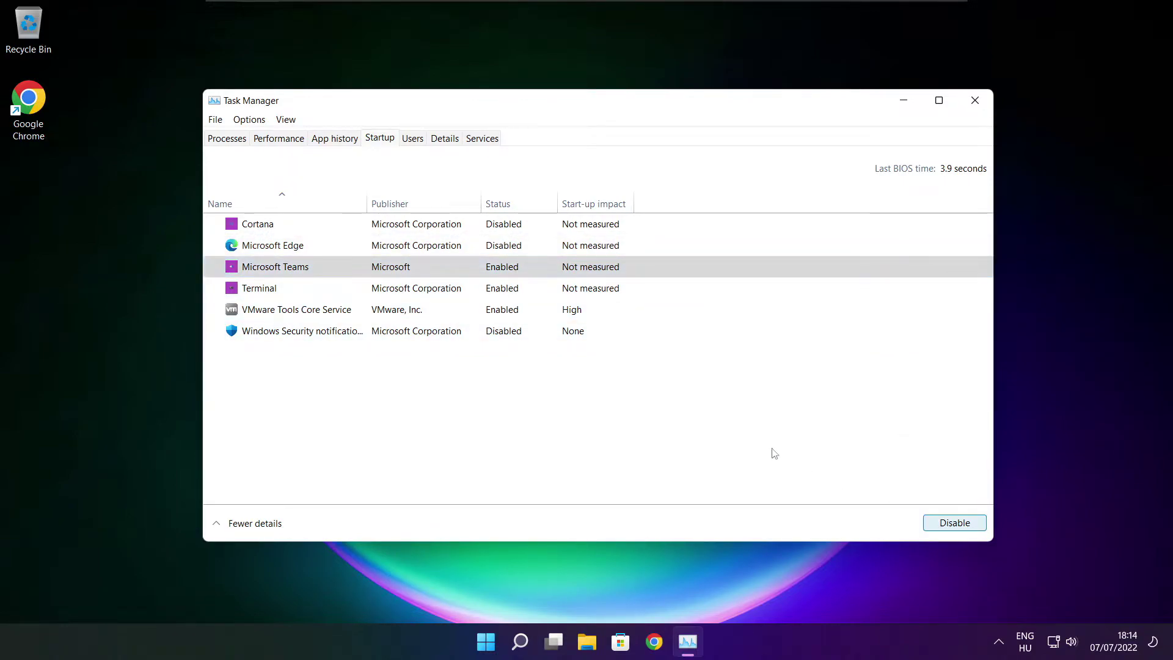
click(445, 294)
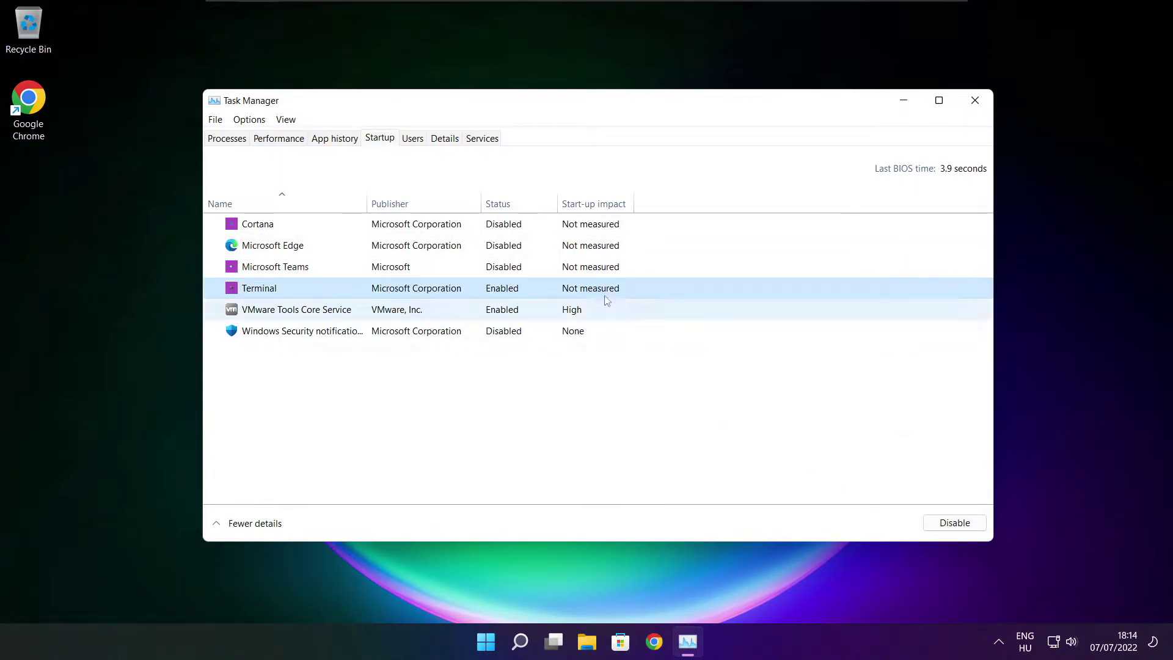
click(971, 530)
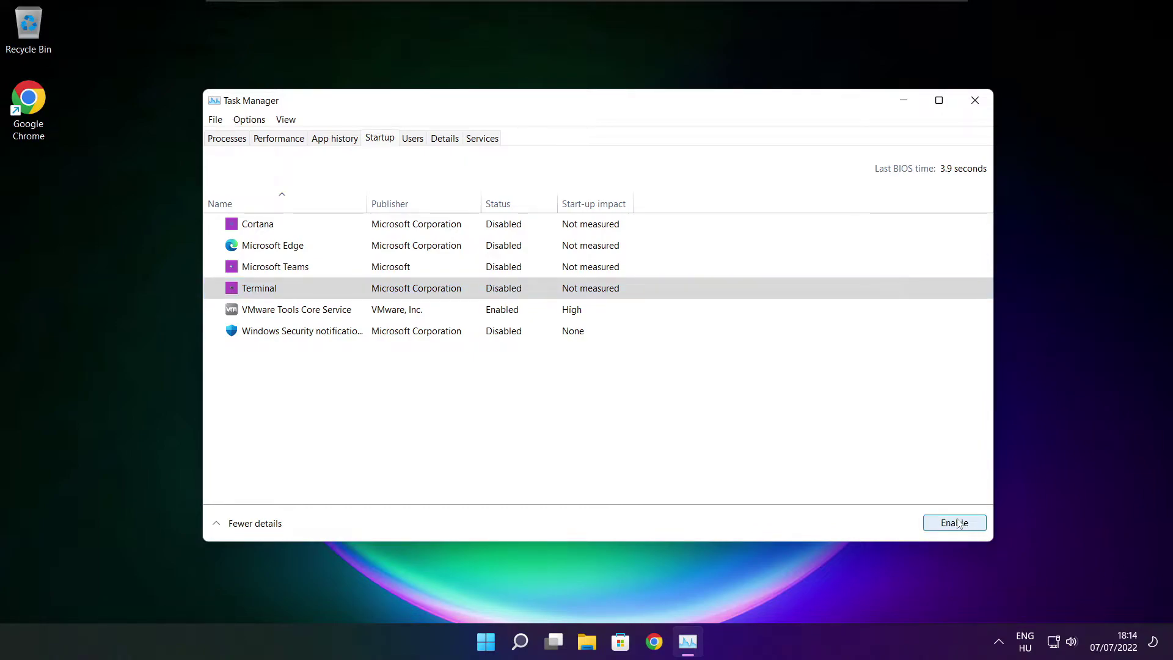
click(960, 523)
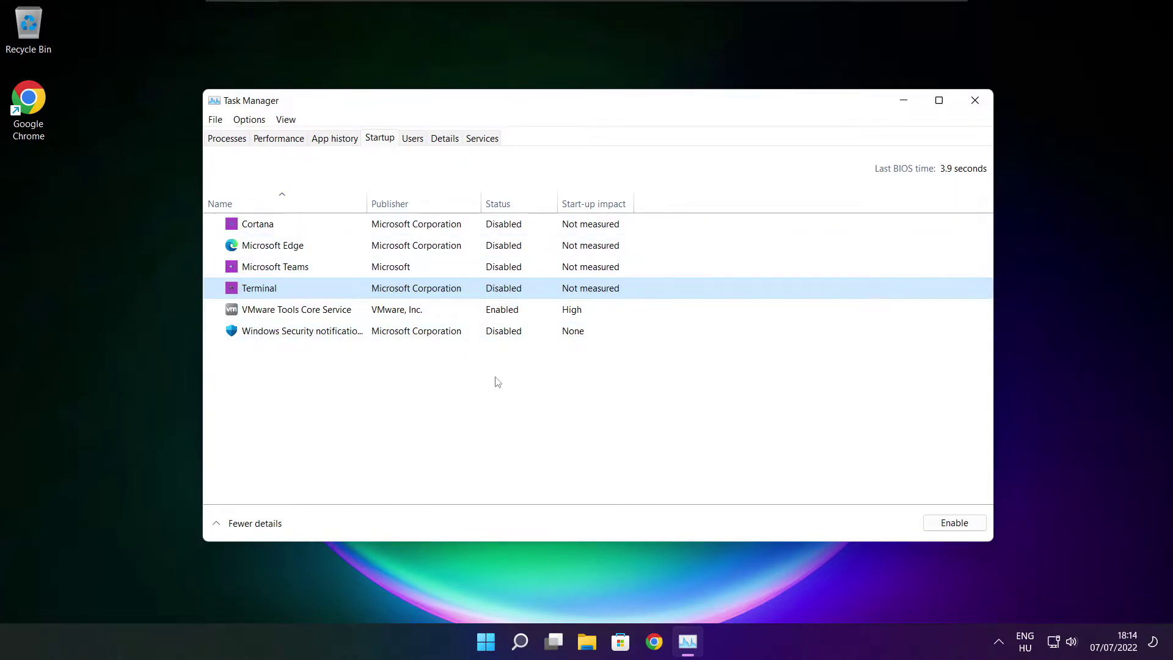
click(975, 101)
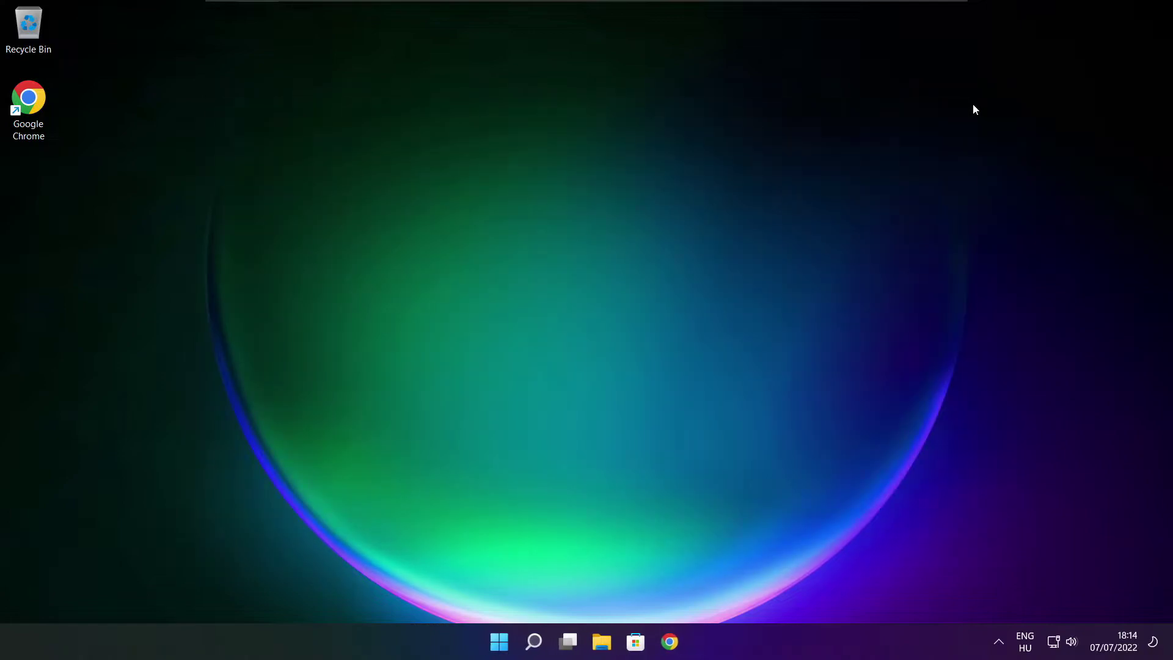
Step: Search Windows for 'optimis' and launch the Defragment and Optimise Drives tool
click(538, 650)
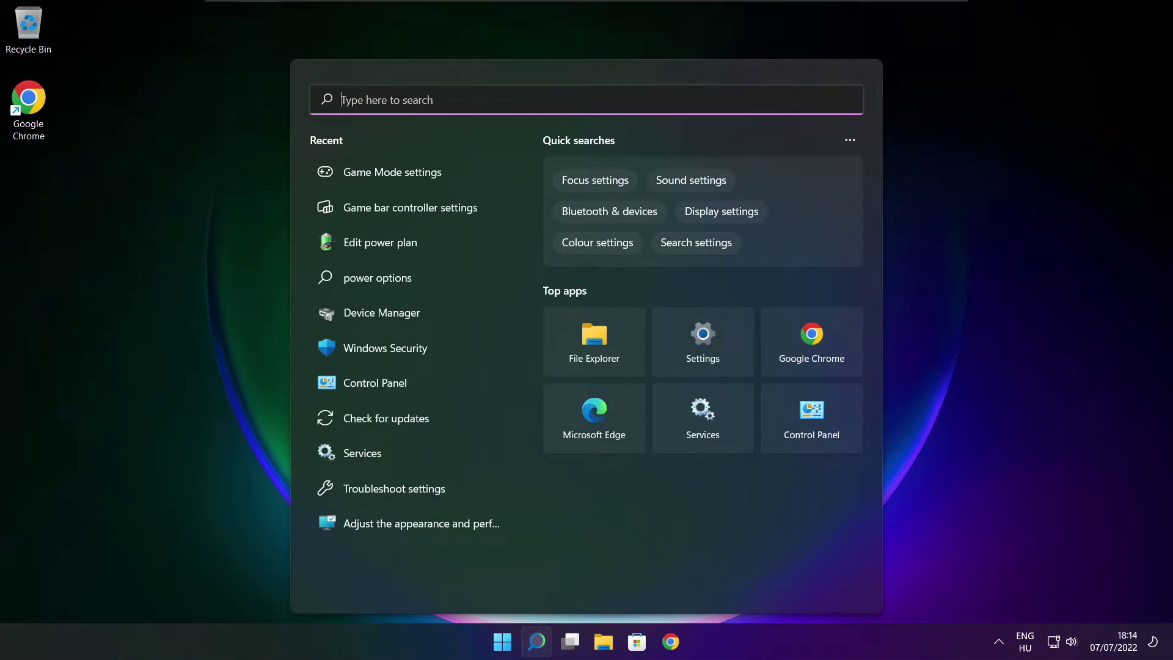
text(op)
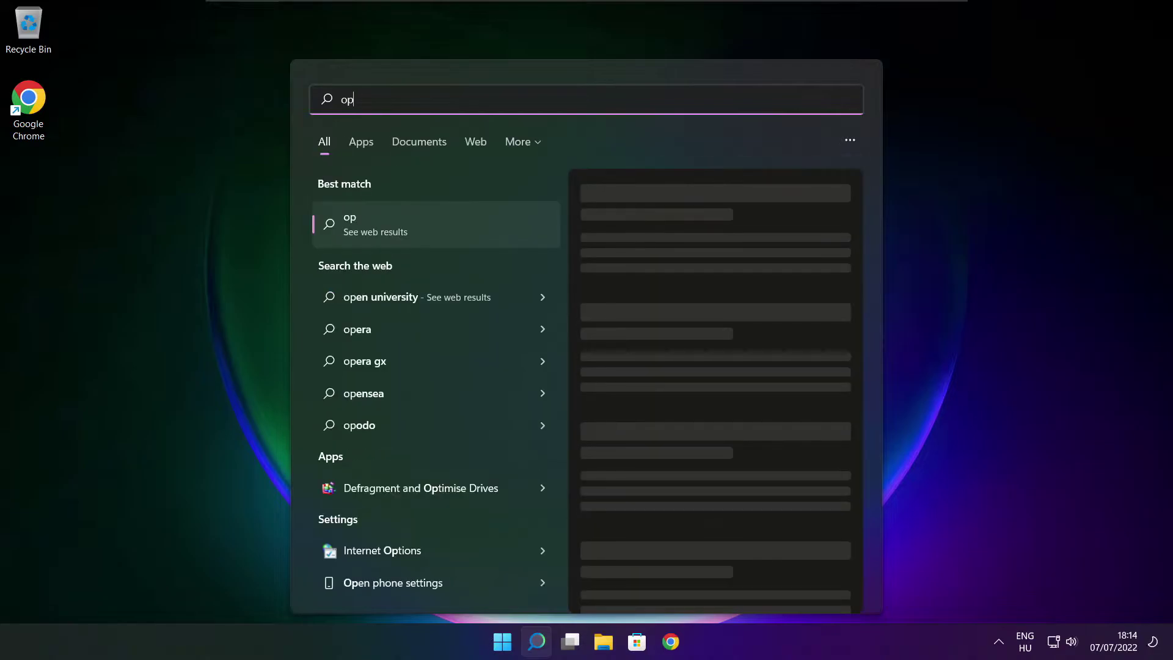
text(timise)
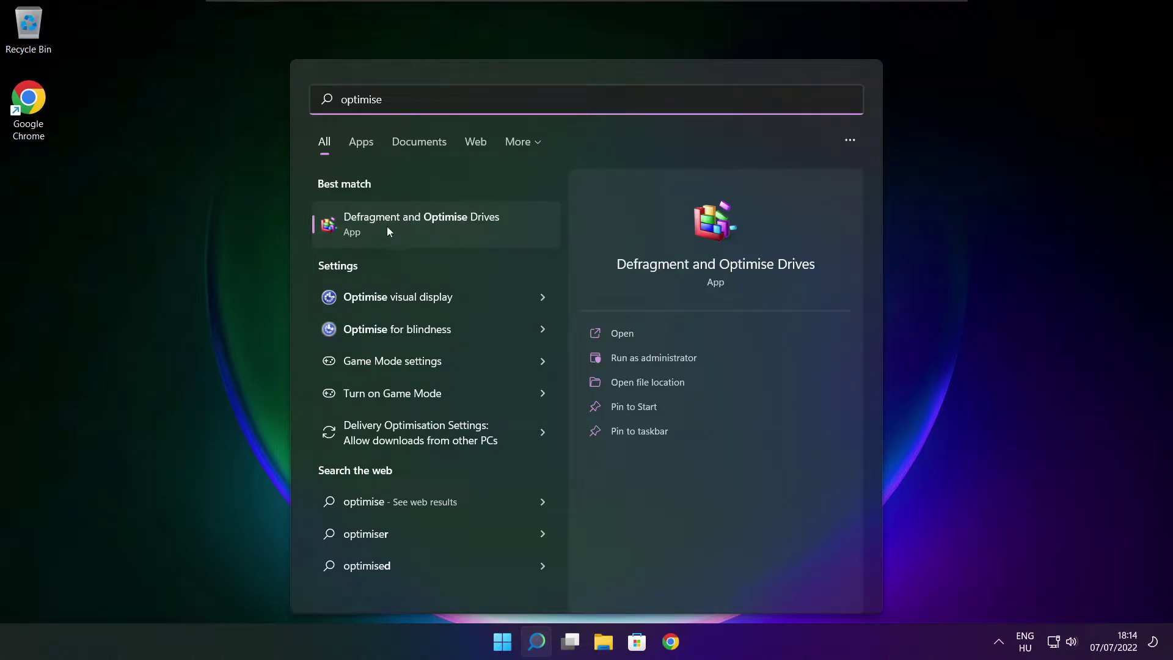
click(450, 222)
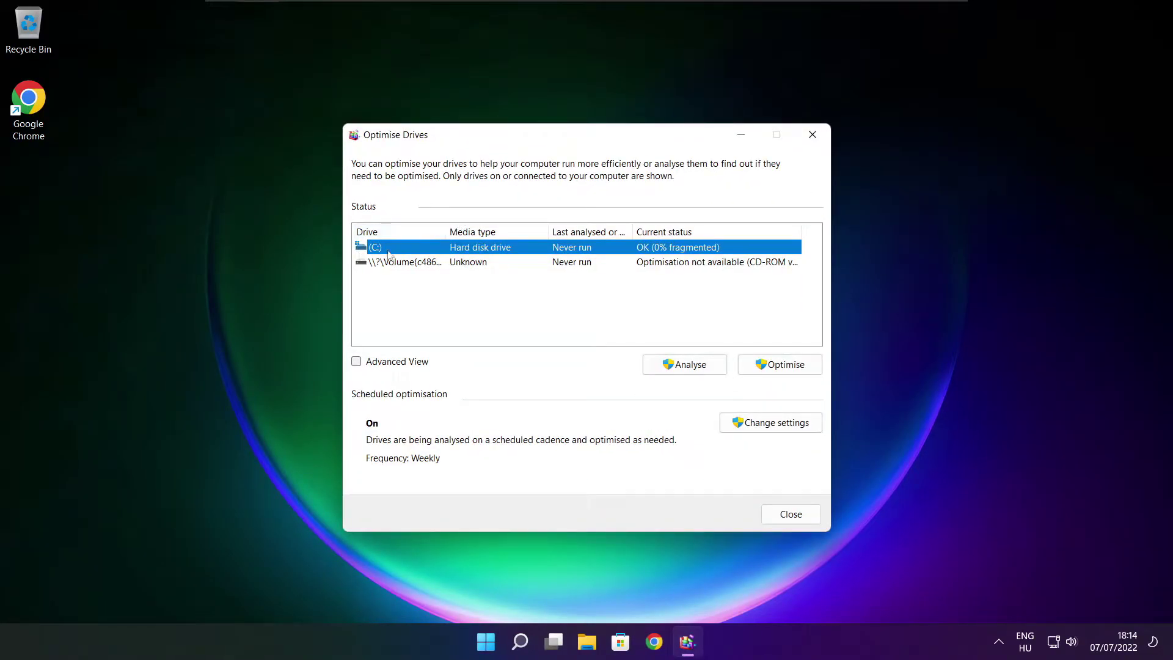
Step: Analyse drive C: (9% fragmented), start optimising it, and close Optimise Drives
click(684, 365)
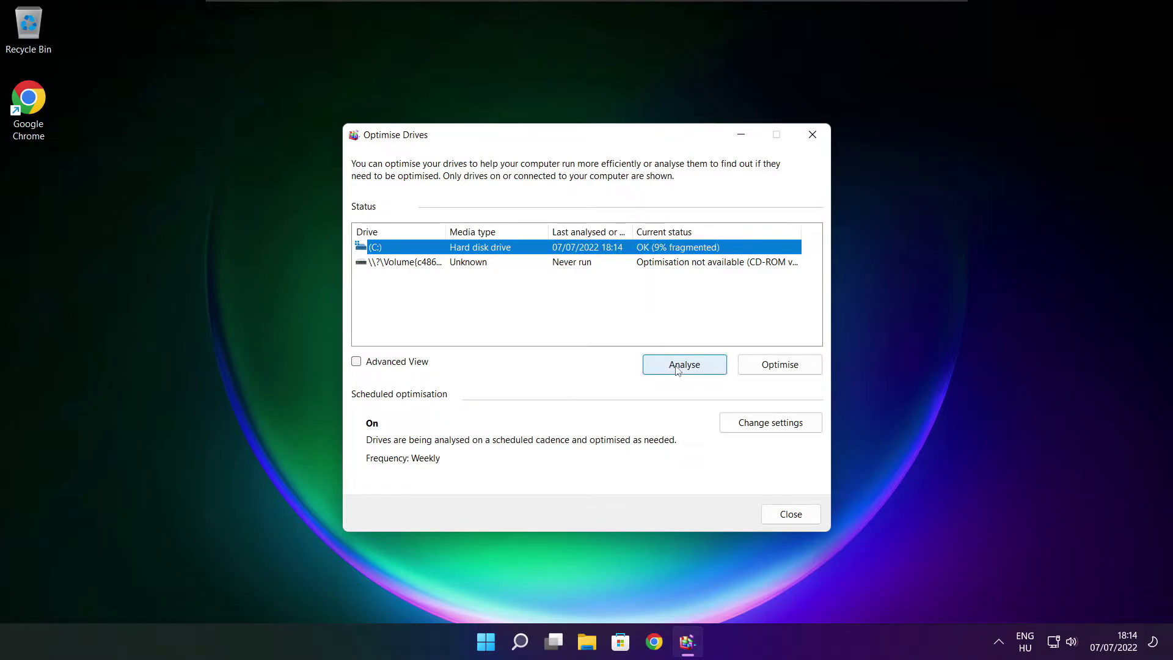
click(769, 362)
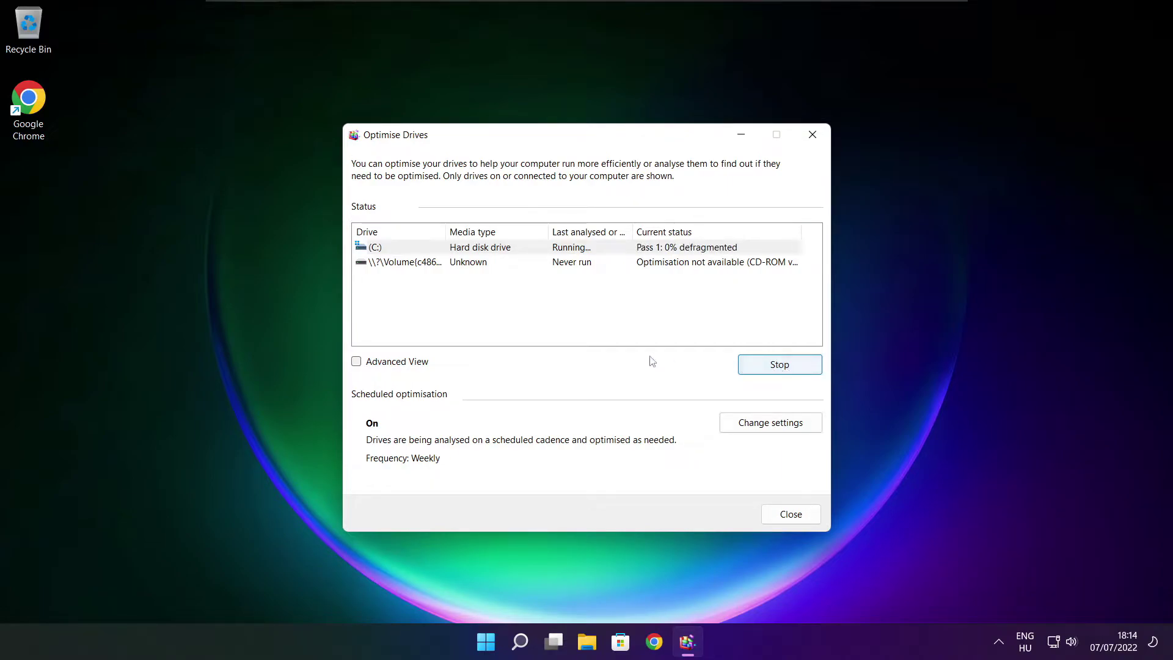
key(alt+F4)
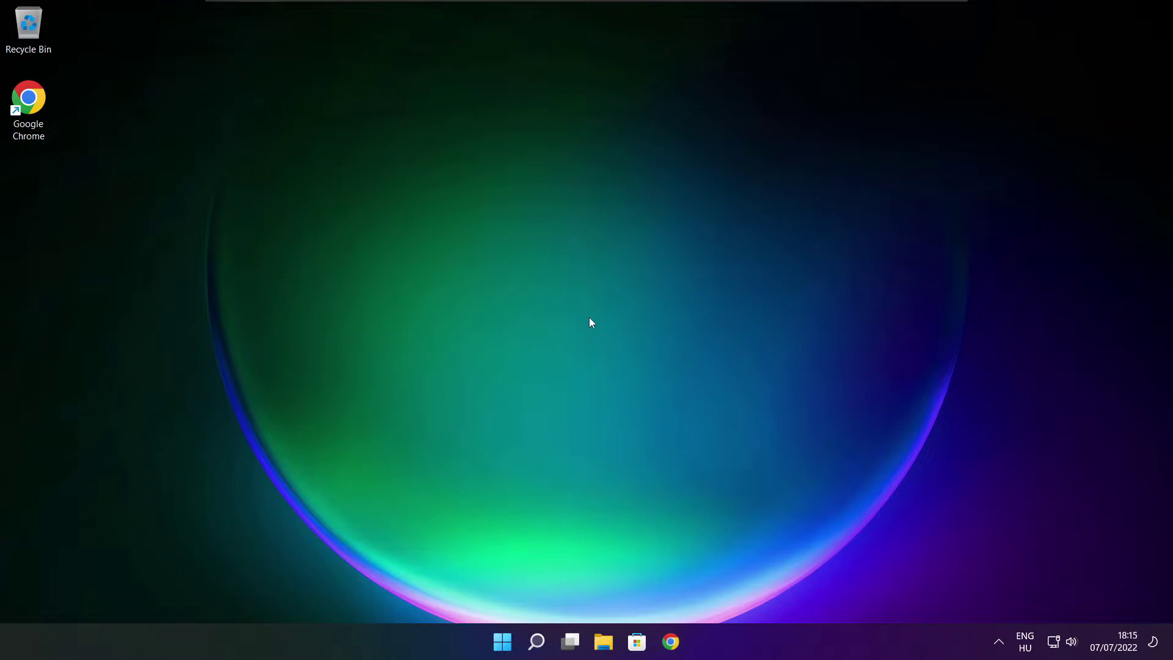
Step: Search Windows for 'updates' and open the Check for updates page in Settings
click(537, 643)
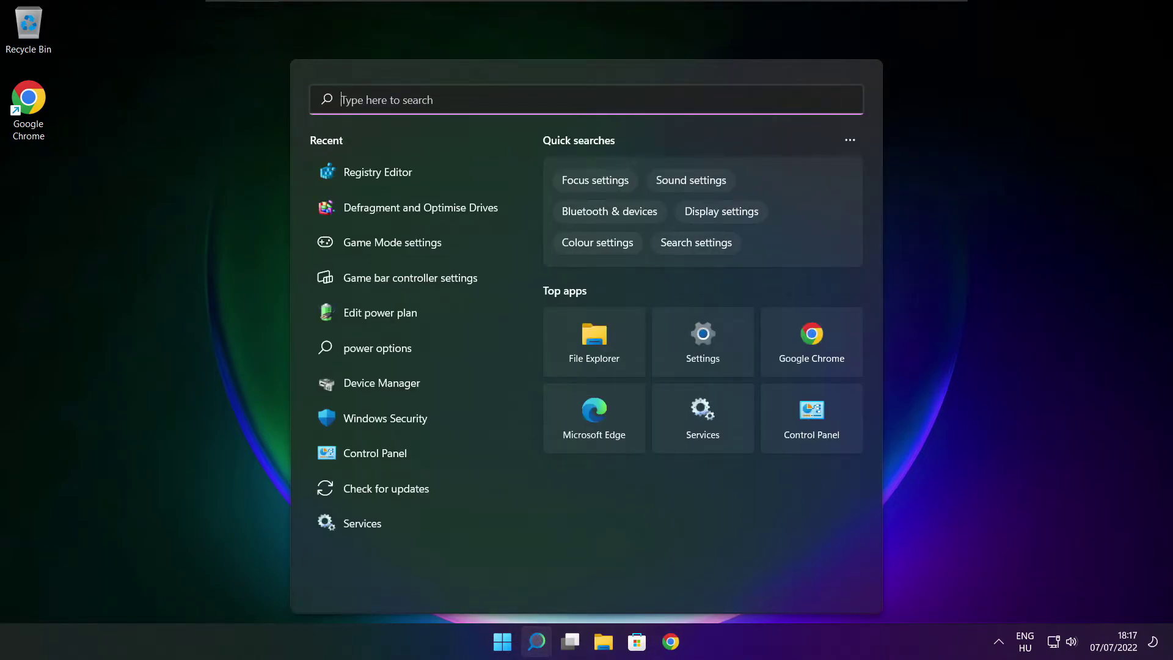
text(updates)
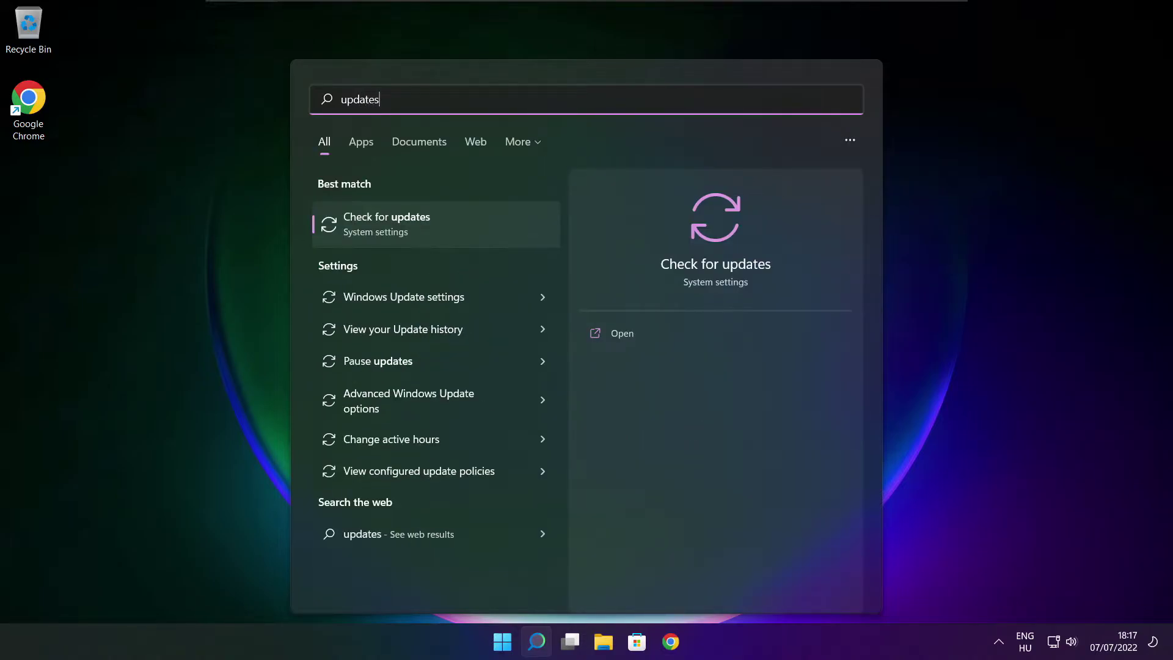
click(427, 227)
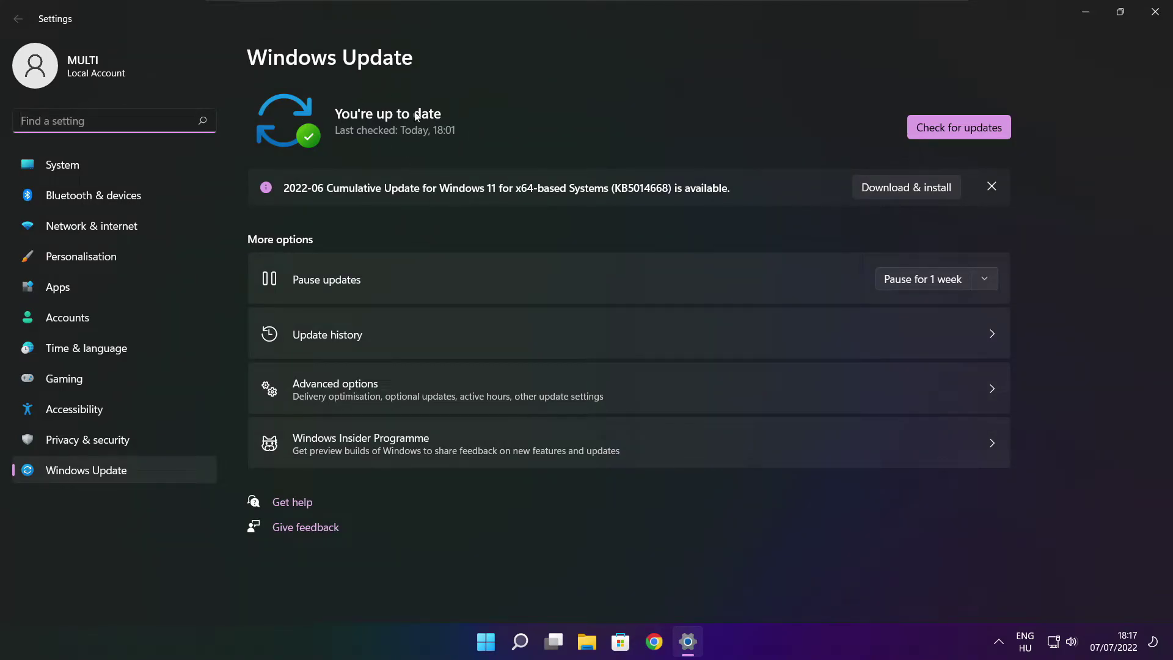
Step: Recheck Windows Update, confirming the system is up to date at 18:18, then close Settings
click(959, 128)
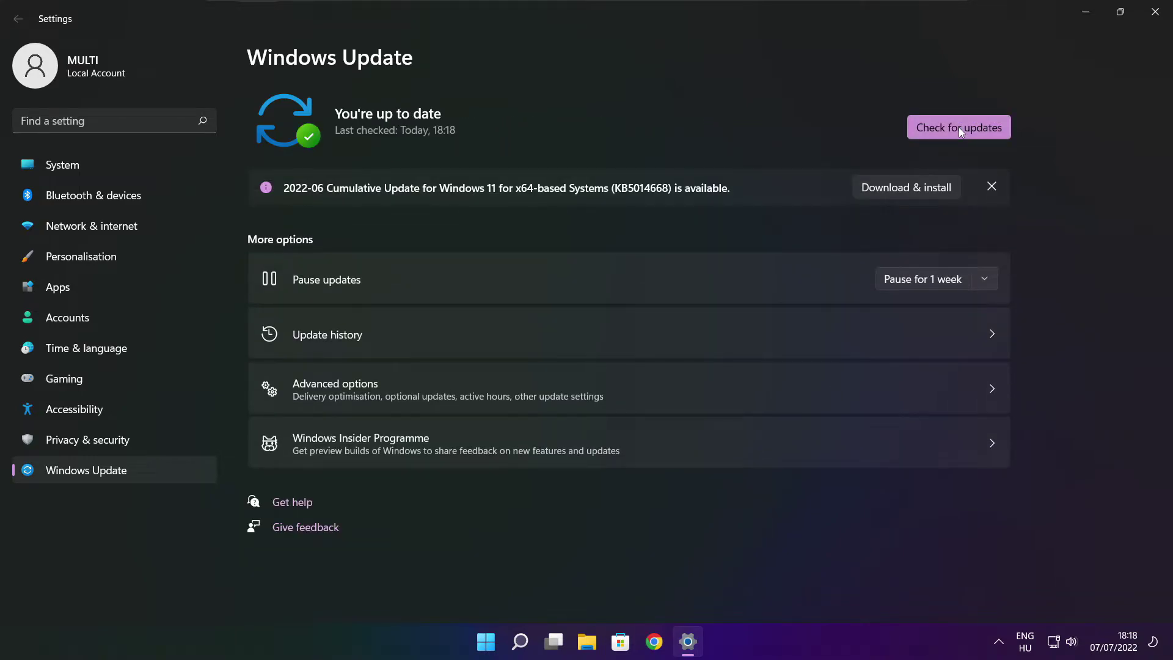
click(1154, 13)
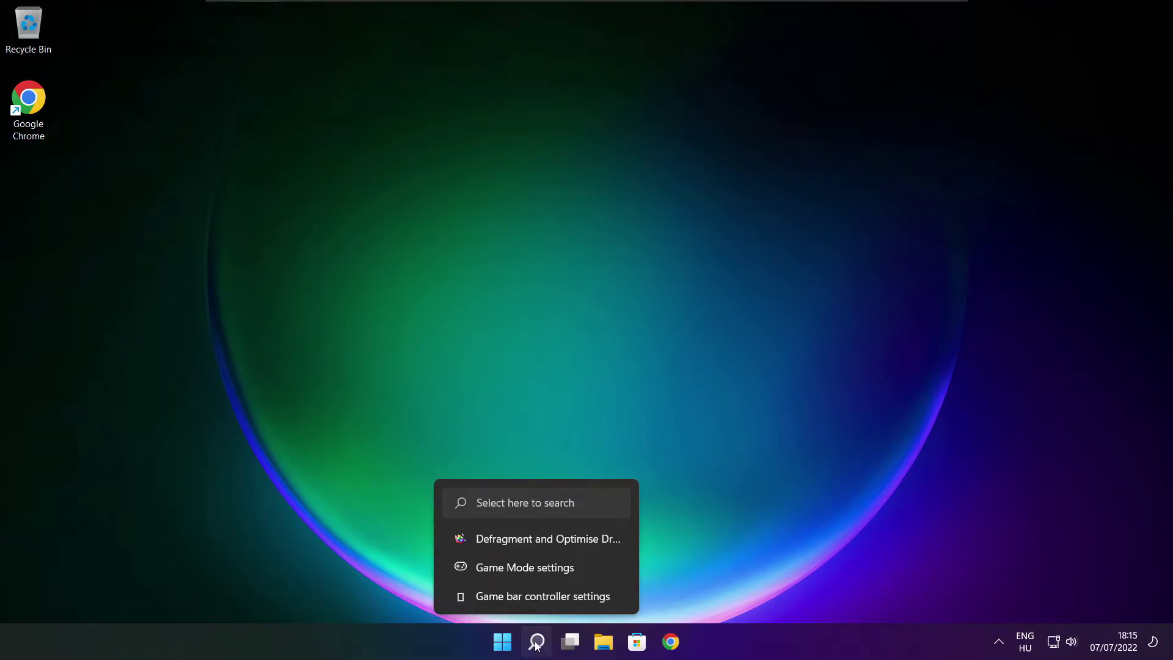
Step: Search Windows for 'regedit' and launch Registry Editor
click(536, 643)
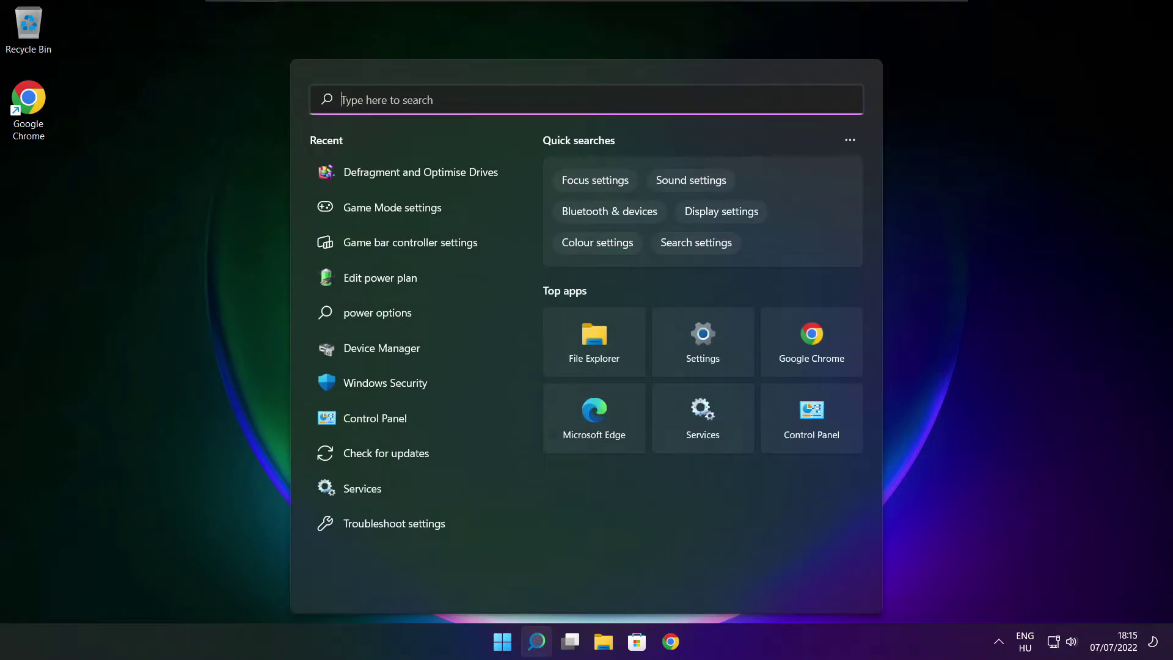
text(regedit)
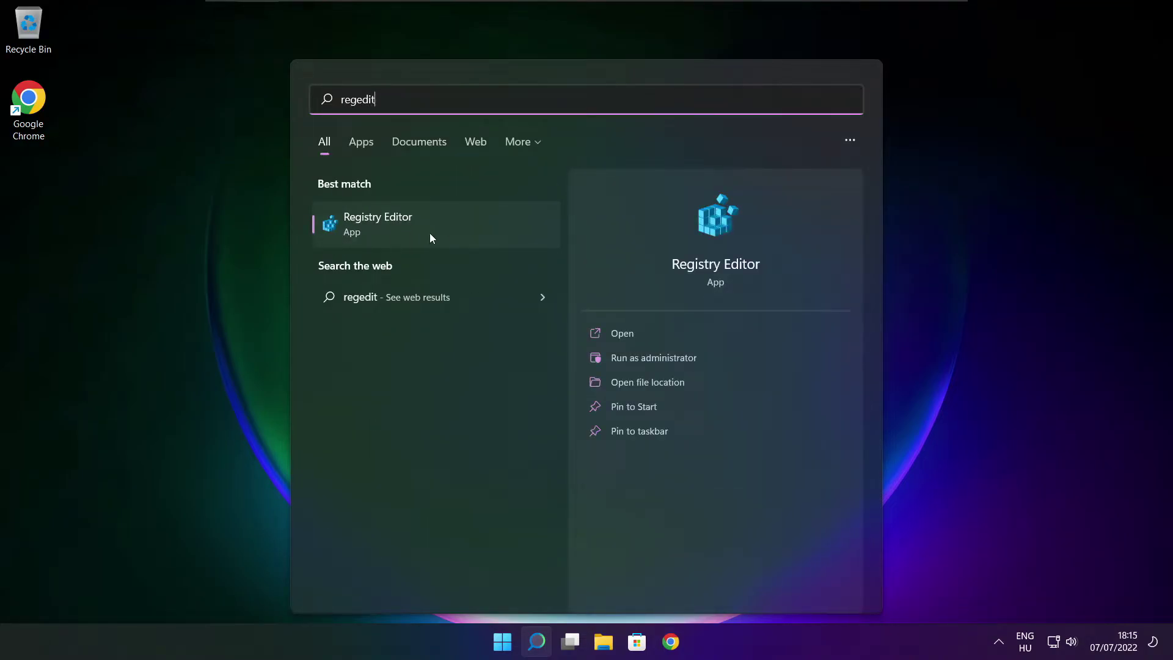
click(447, 226)
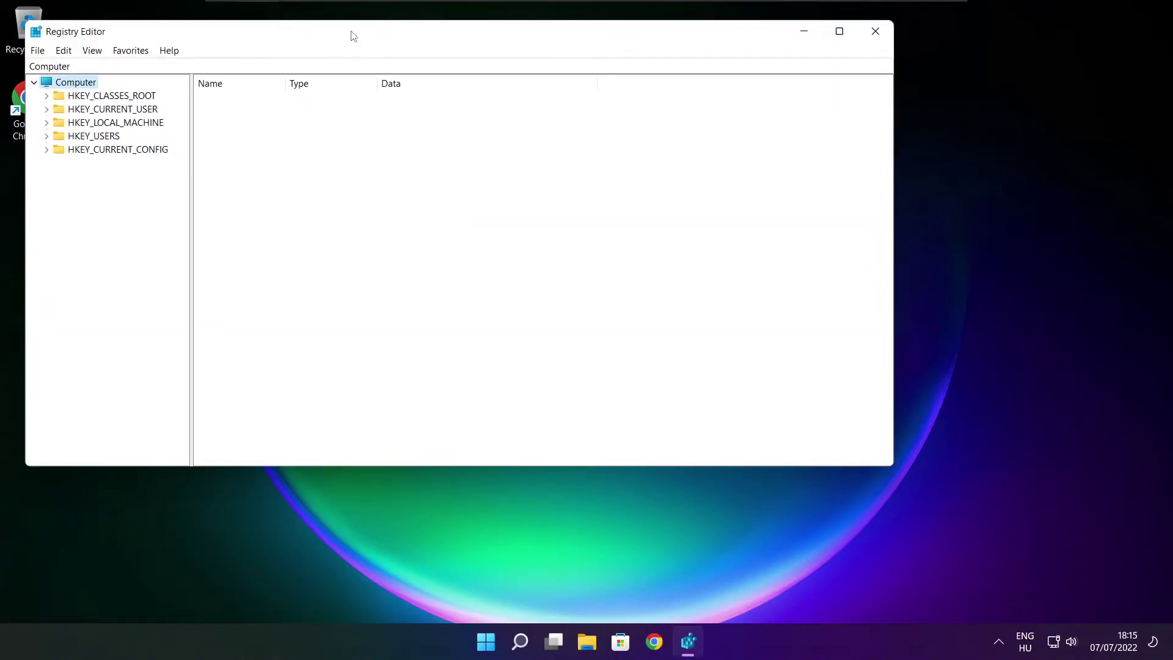
Step: Browse to HKEY_CURRENT_USER\System\GameConfigStore, widen the Name column, and select GameDVR_Enabled
drag(353, 35, 479, 123)
click(186, 201)
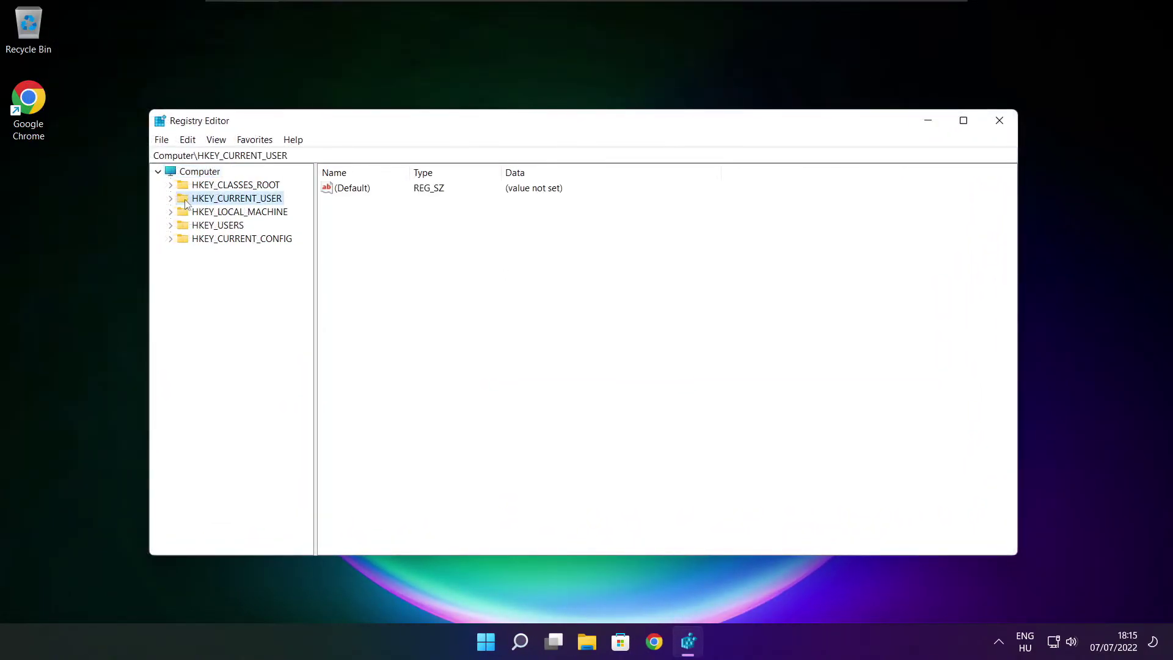
click(171, 199)
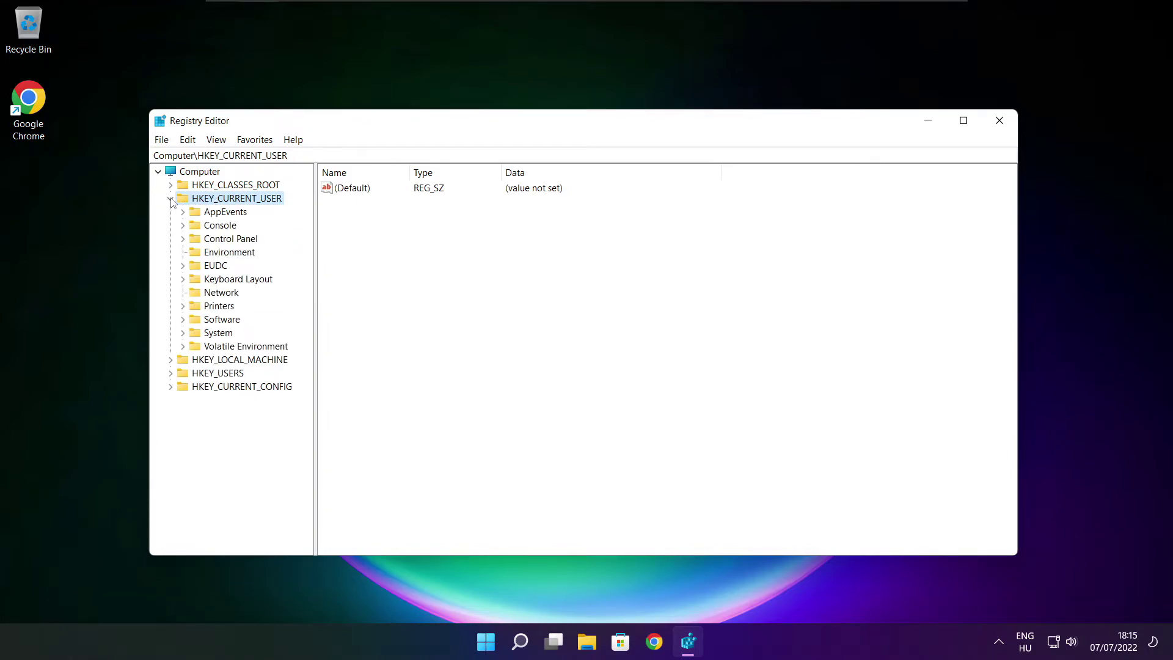
click(197, 335)
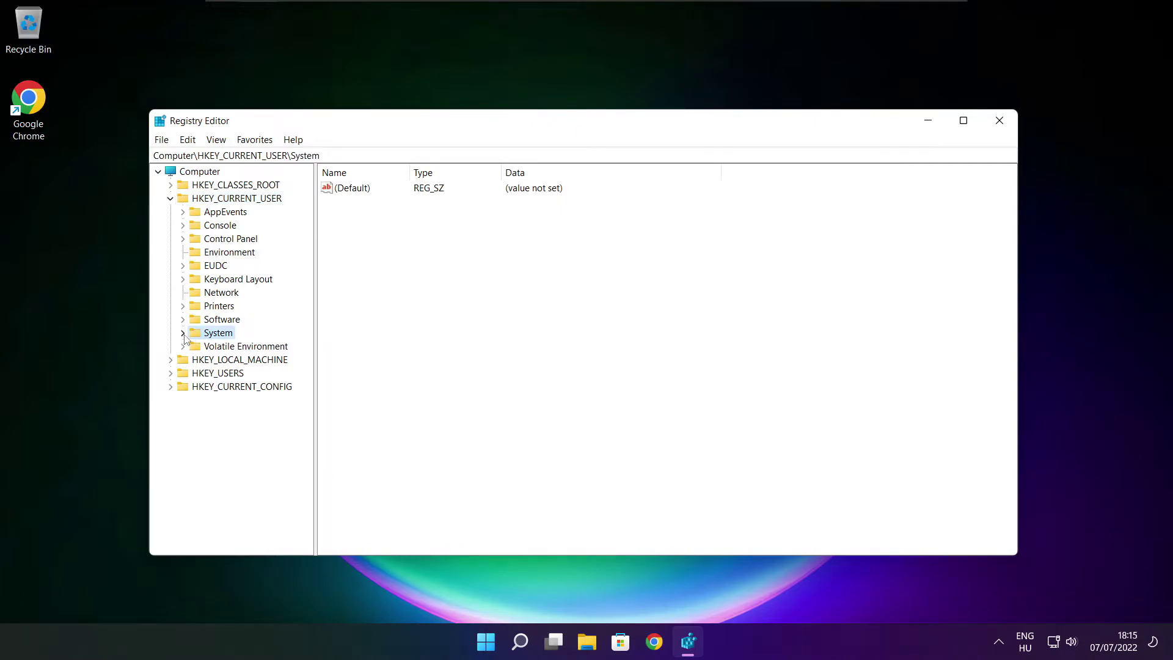
click(183, 333)
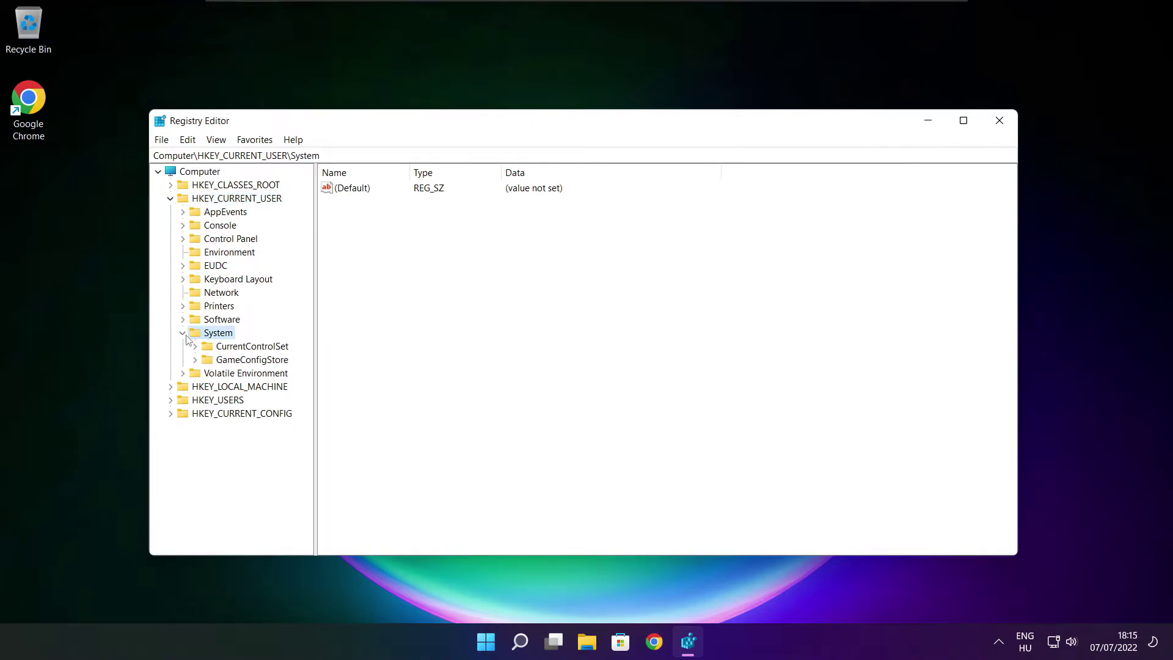
click(232, 364)
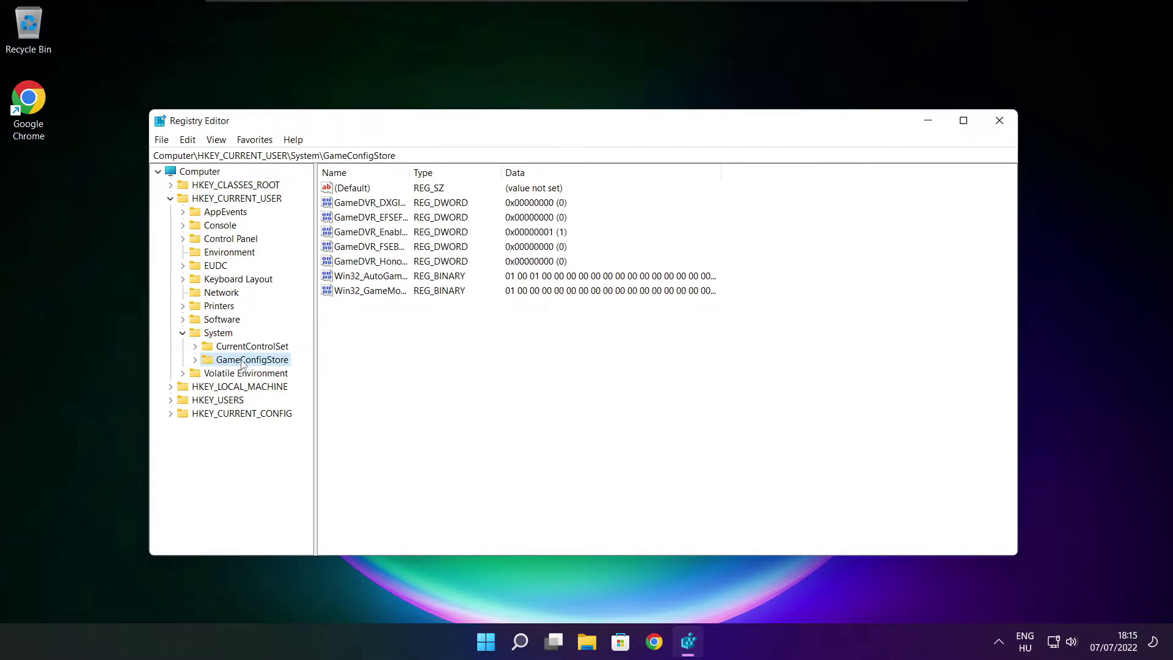
drag(411, 172, 517, 167)
click(379, 234)
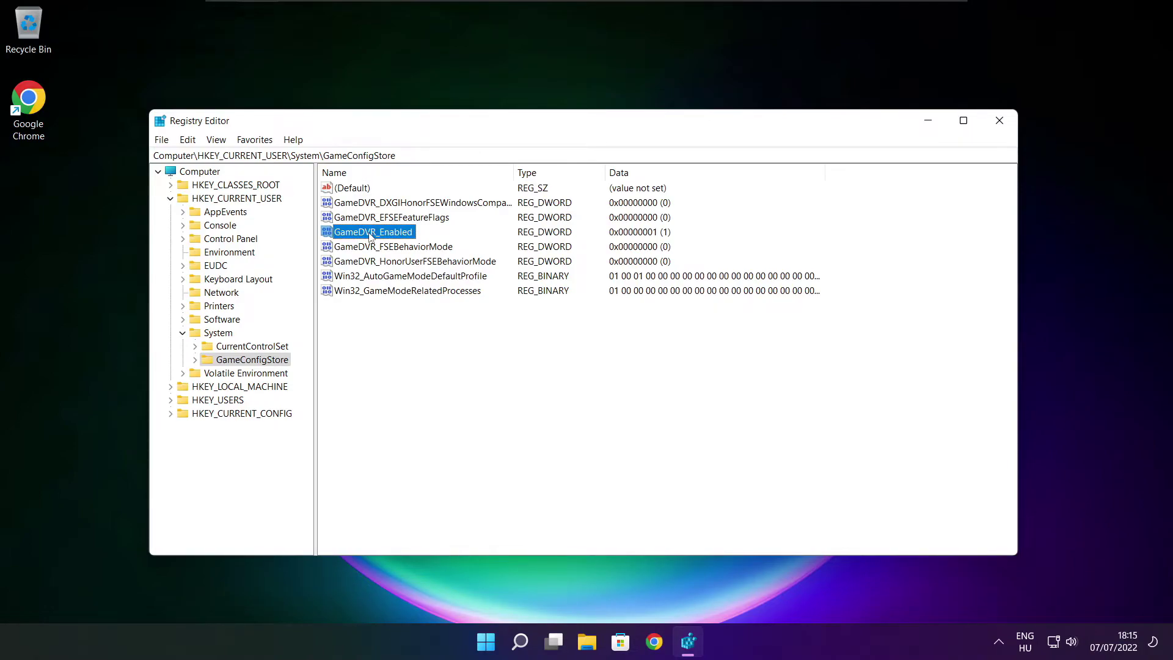
Step: Change GameDVR_Enabled's value data from 1 to 0, then collapse HKEY_CURRENT_USER
double_click(369, 237)
drag(391, 195, 617, 242)
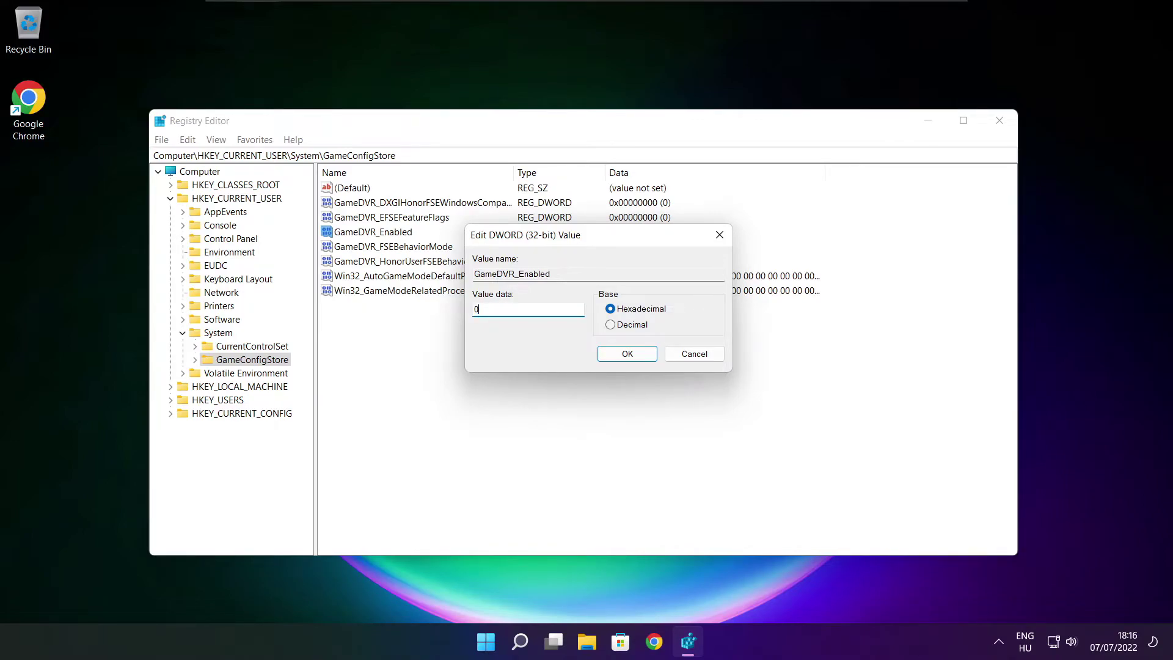
text(0)
click(628, 359)
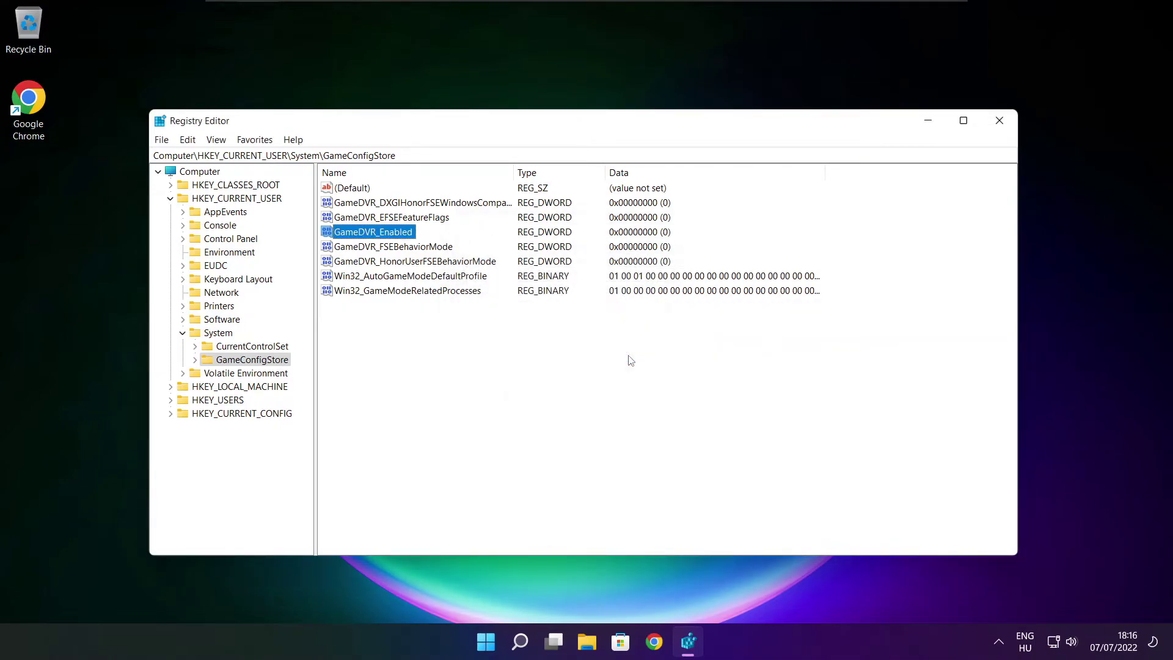
click(170, 198)
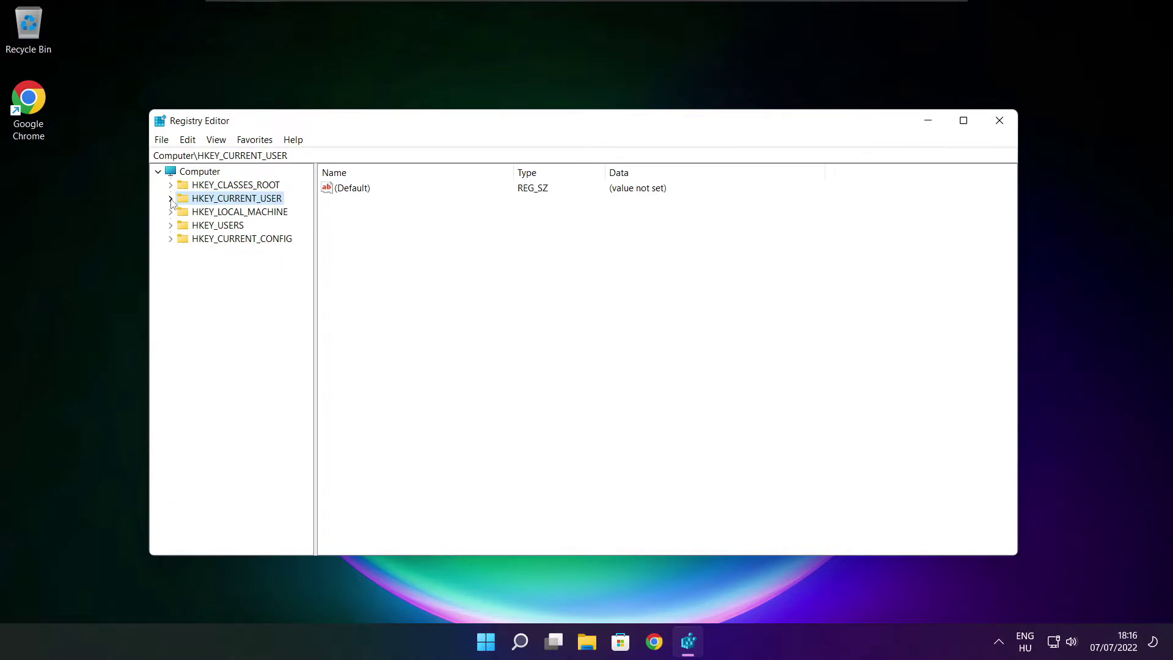
Step: Expand HKEY_LOCAL_MACHINE\SOFTWARE\Microsoft in the registry tree
click(181, 216)
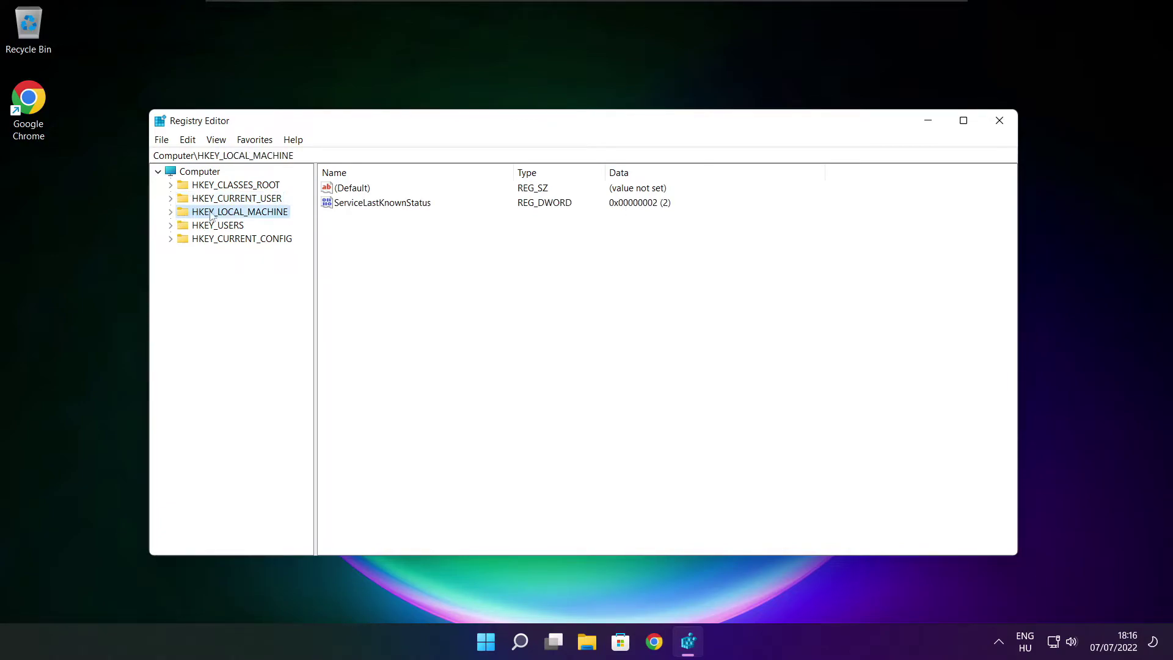
click(171, 212)
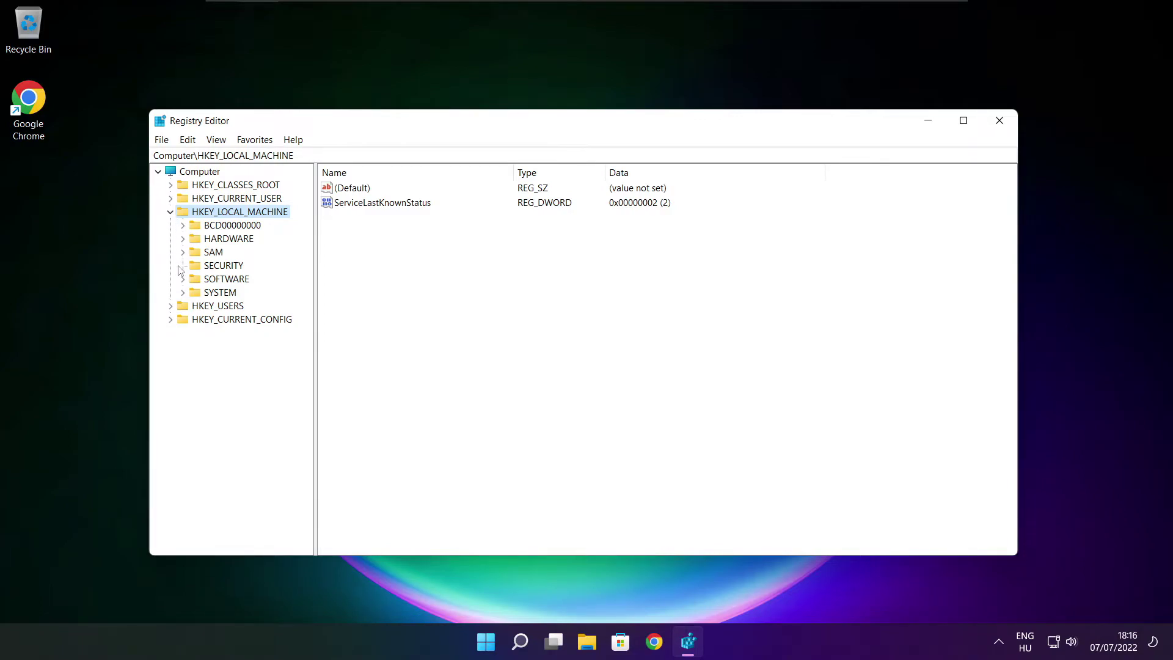
click(211, 282)
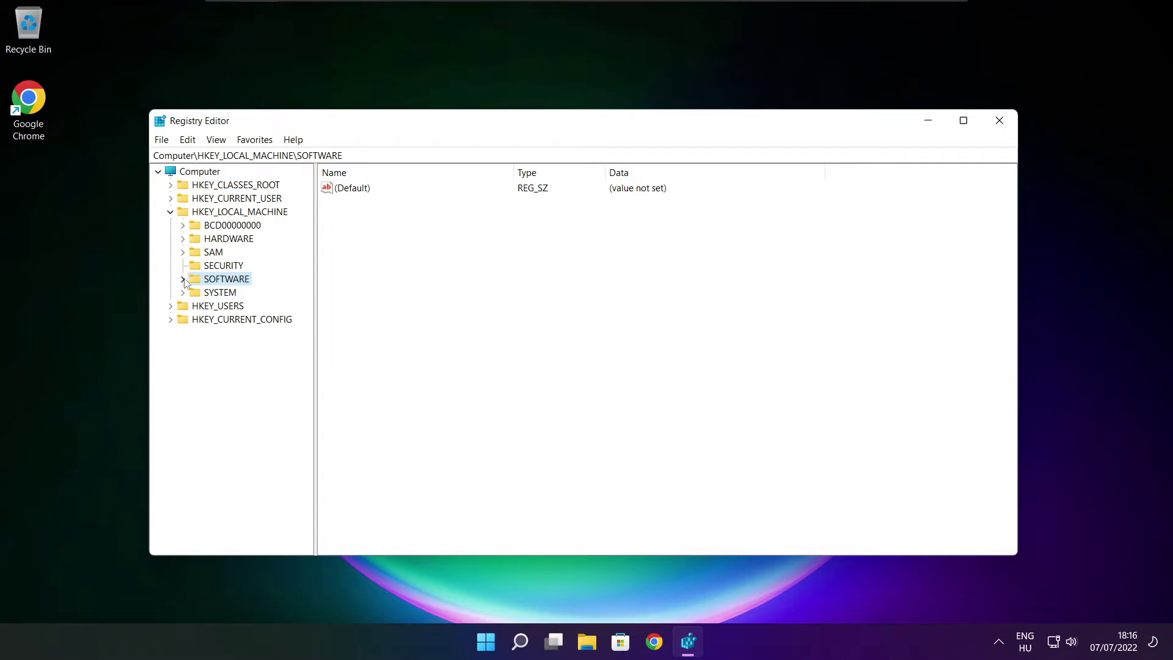
click(183, 279)
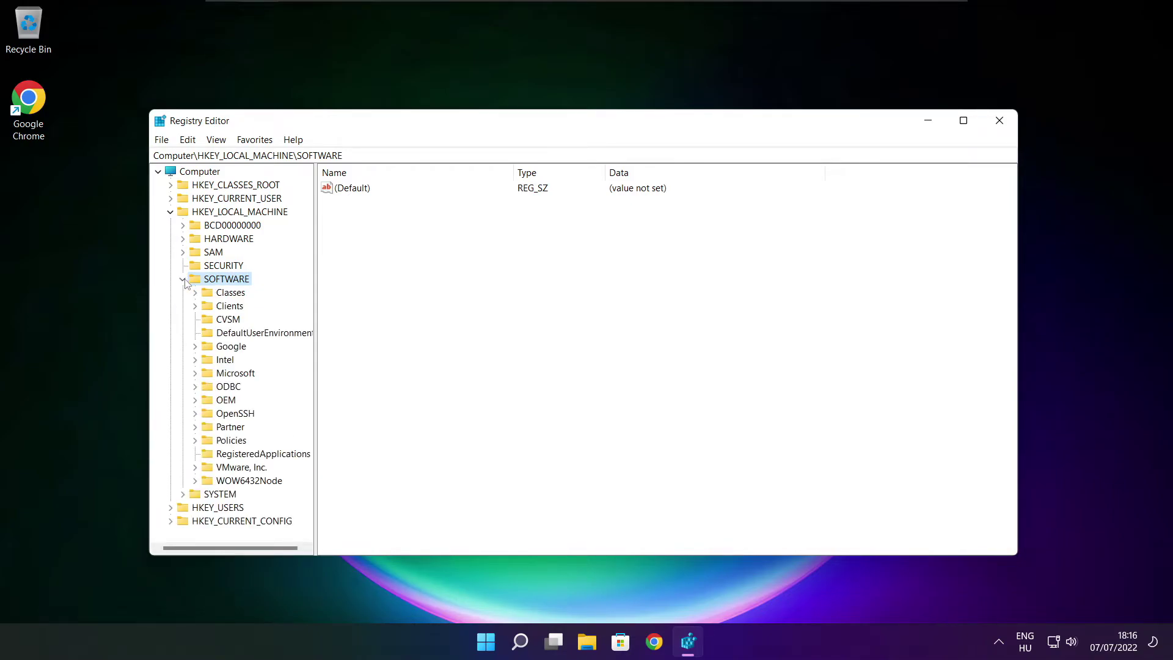
click(201, 376)
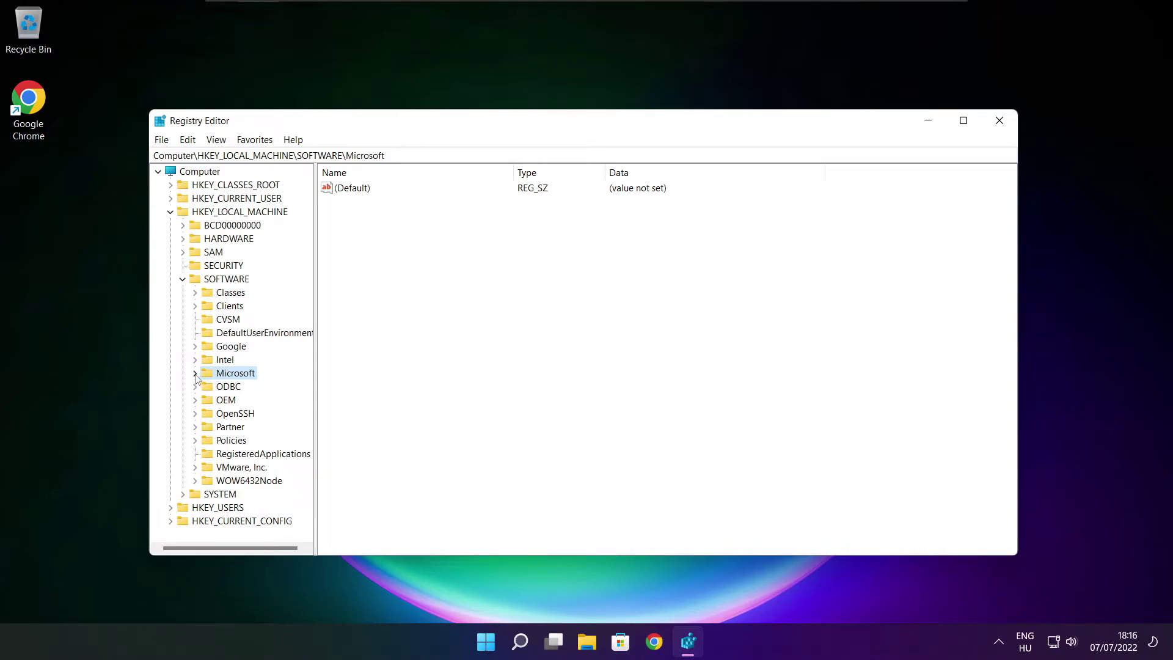
click(195, 374)
scroll(240, 366, down, 16)
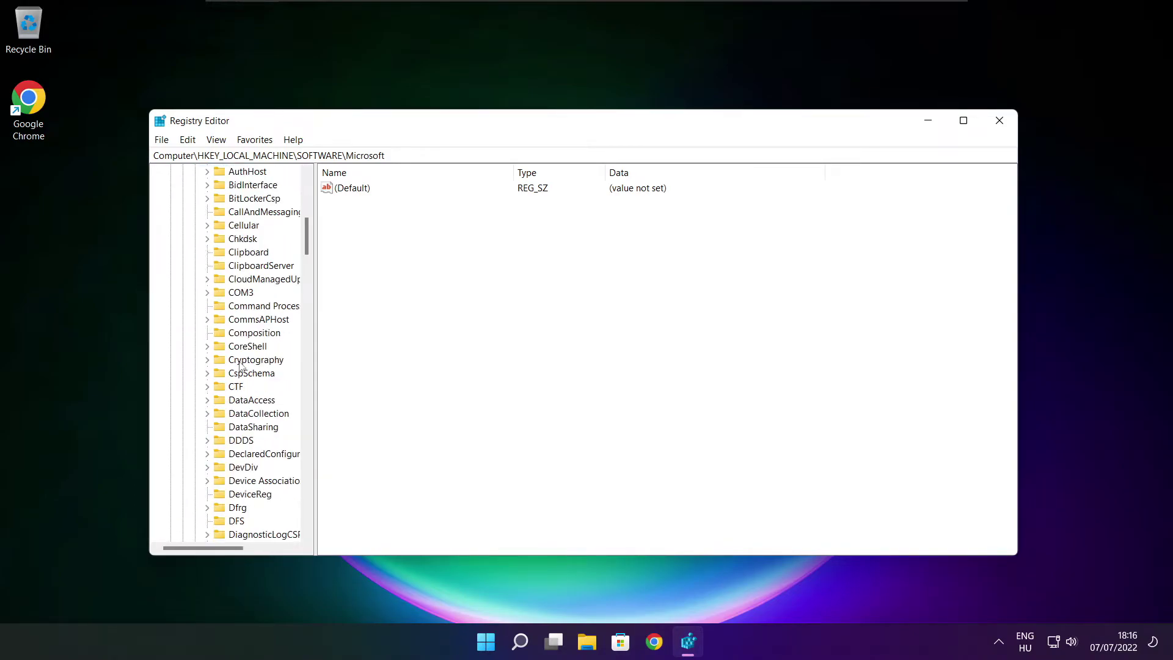
scroll(240, 366, down, 20)
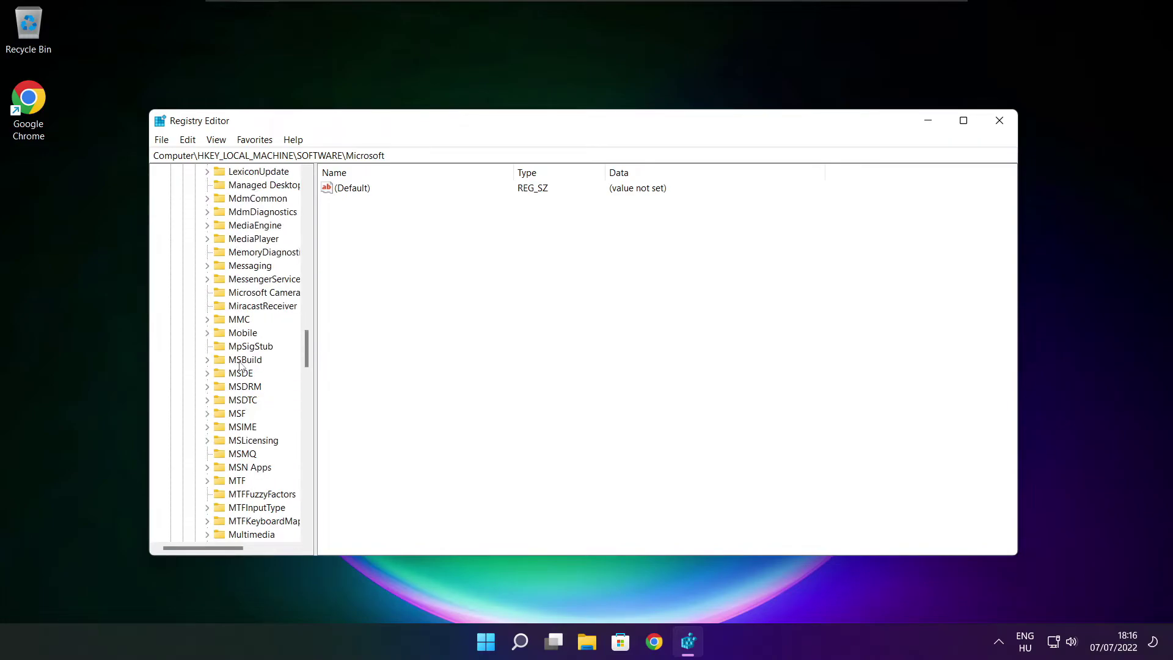
scroll(240, 365, down, 1)
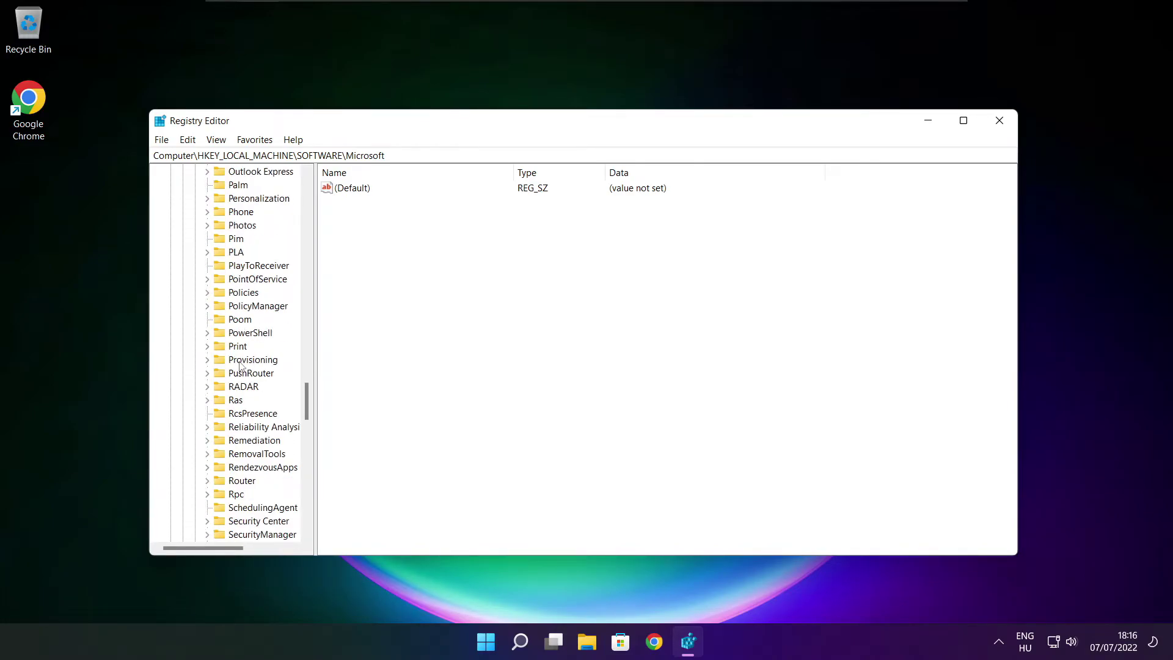
scroll(242, 346, up, 1)
Step: Drill down through PolicyManager\default\ApplicationManagement to the AllowGameDVR key
click(243, 348)
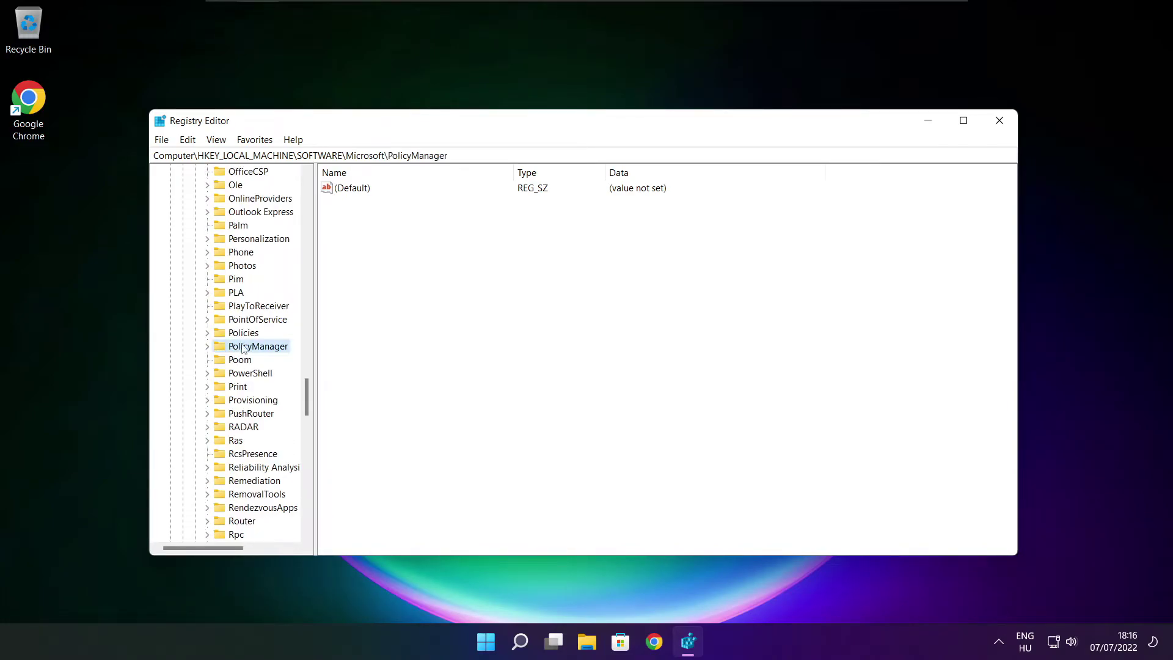
click(206, 347)
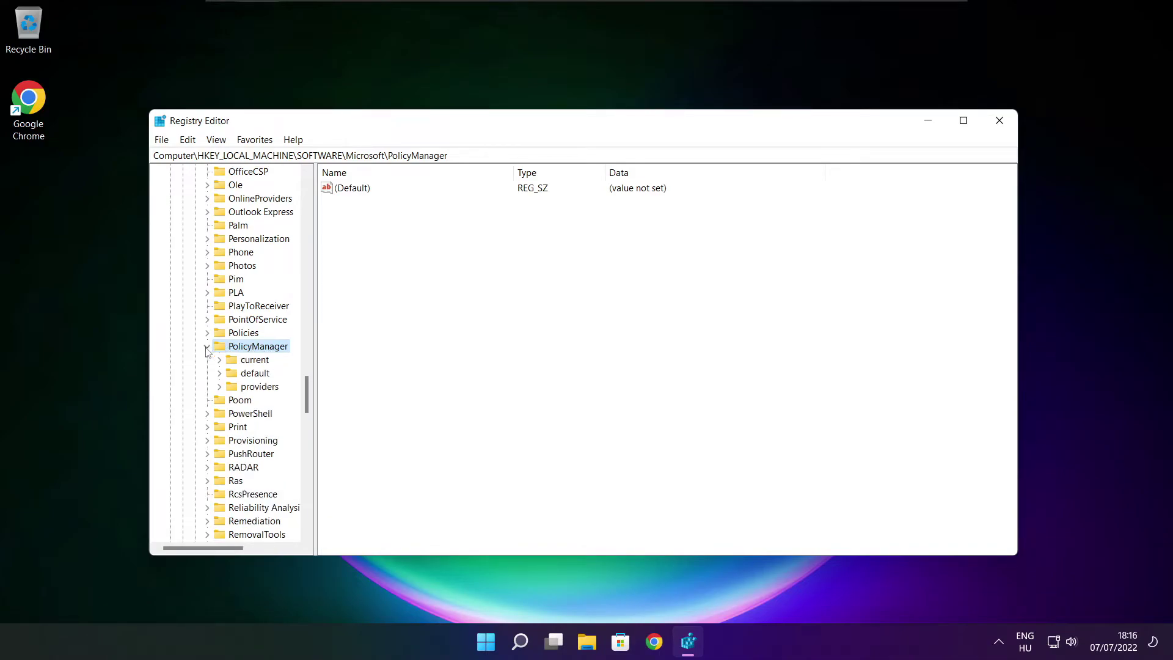
click(252, 374)
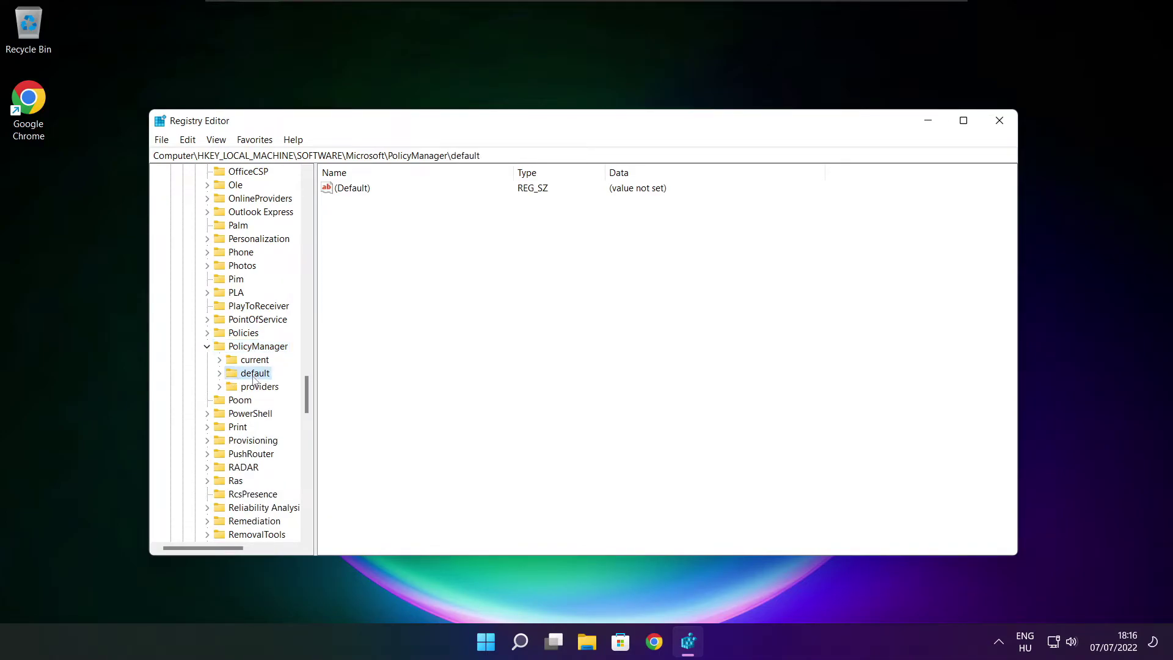
click(219, 374)
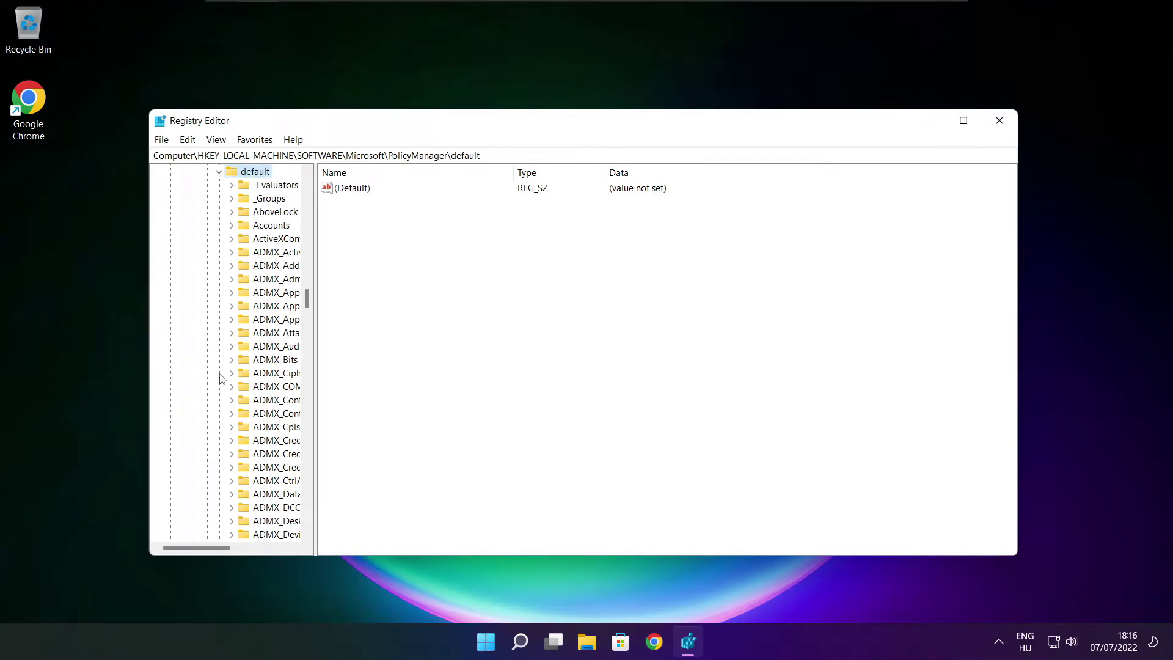
scroll(272, 269, down, 15)
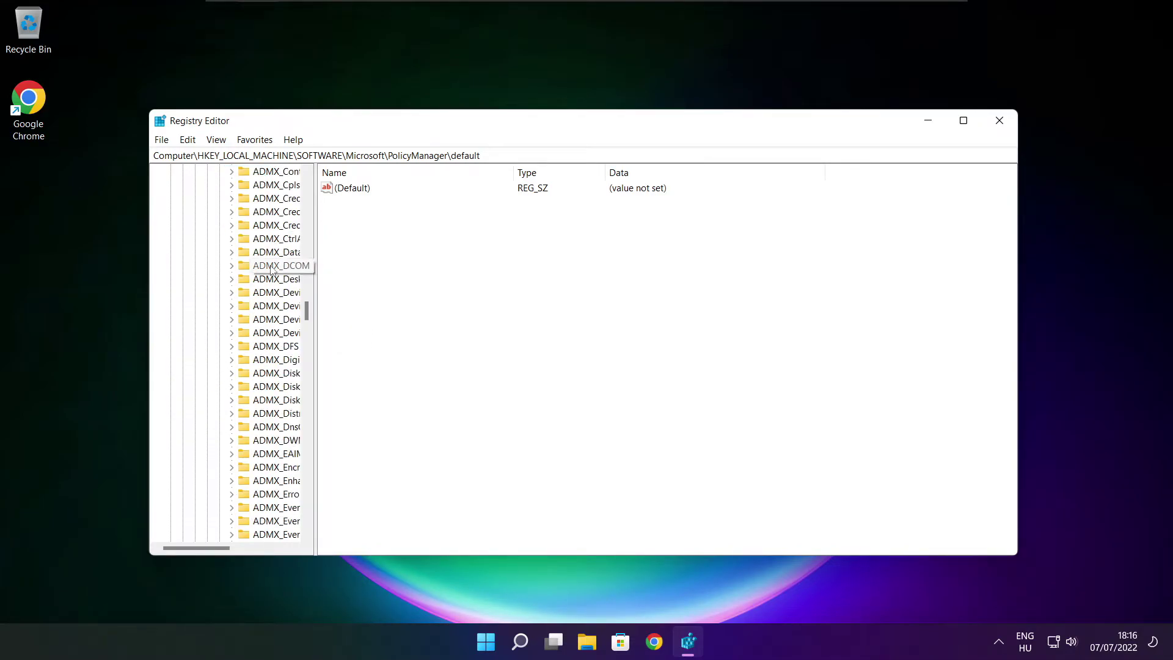
scroll(272, 269, down, 20)
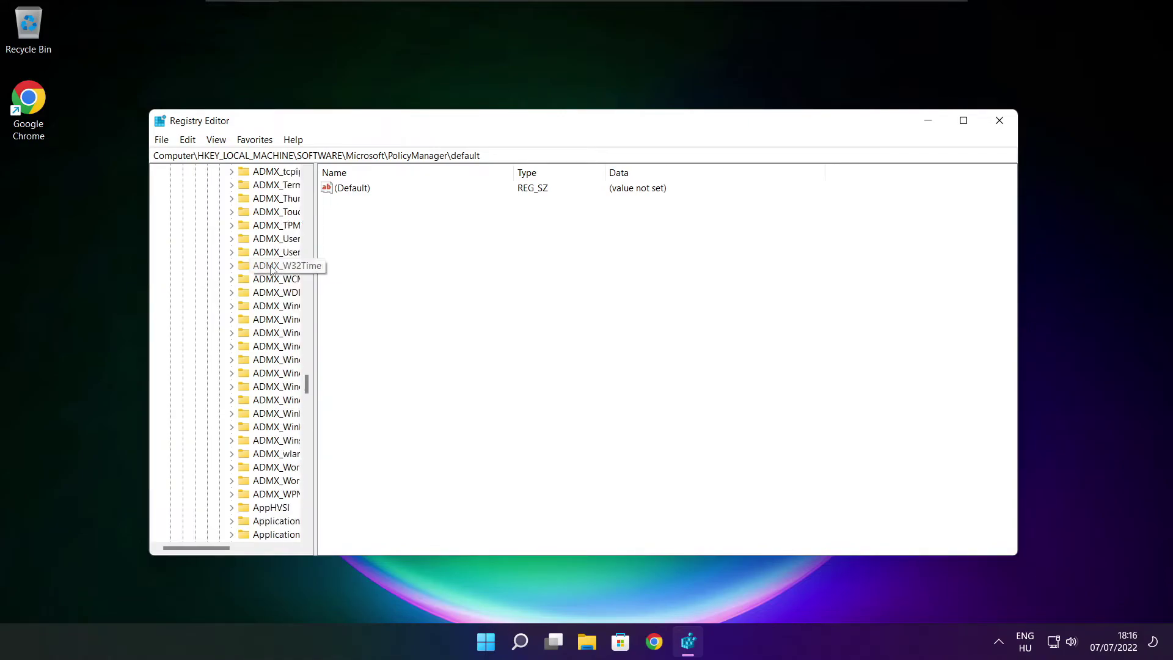
drag(314, 264, 388, 265)
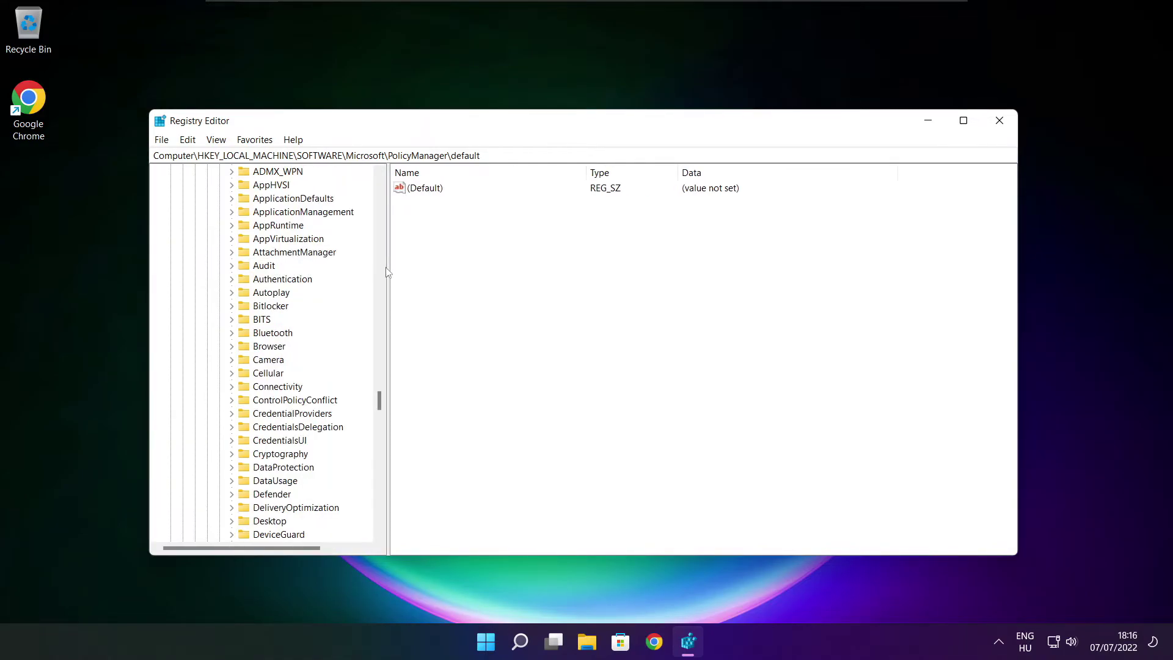
scroll(284, 257, up, 1)
click(284, 254)
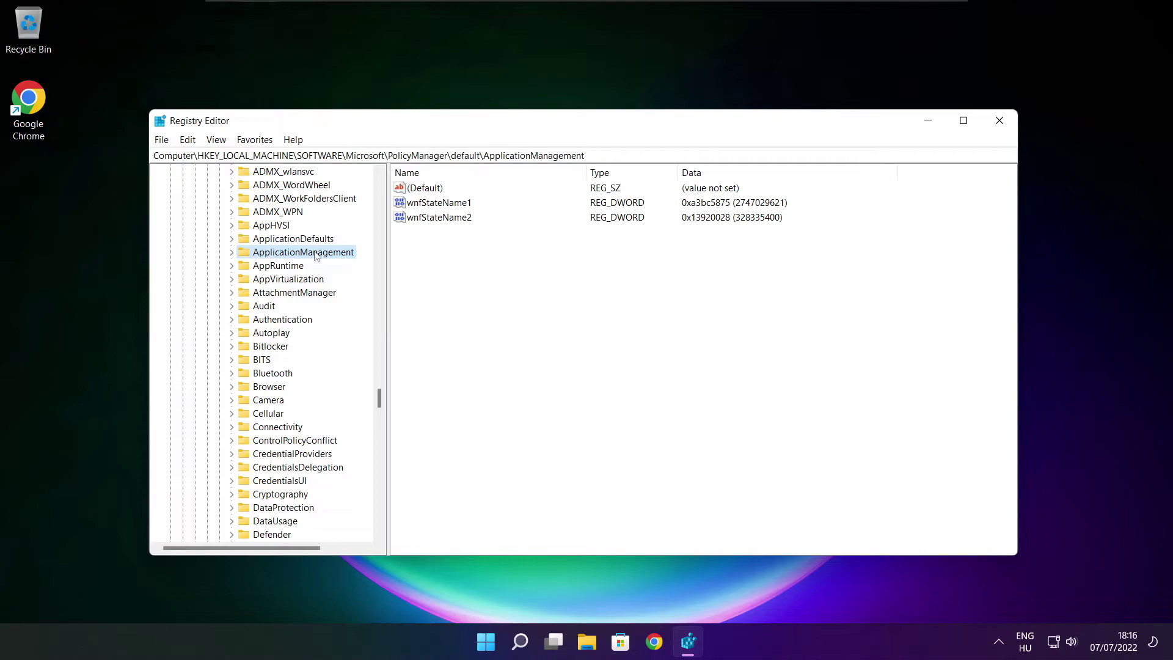
click(232, 253)
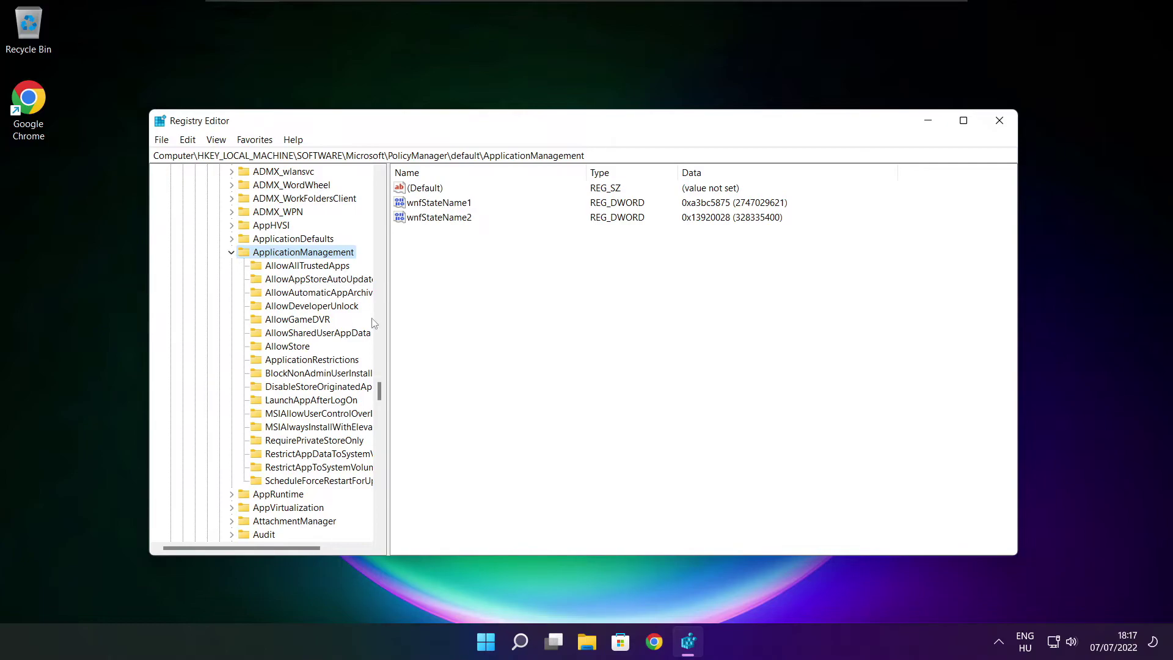
drag(388, 307, 400, 307)
click(271, 322)
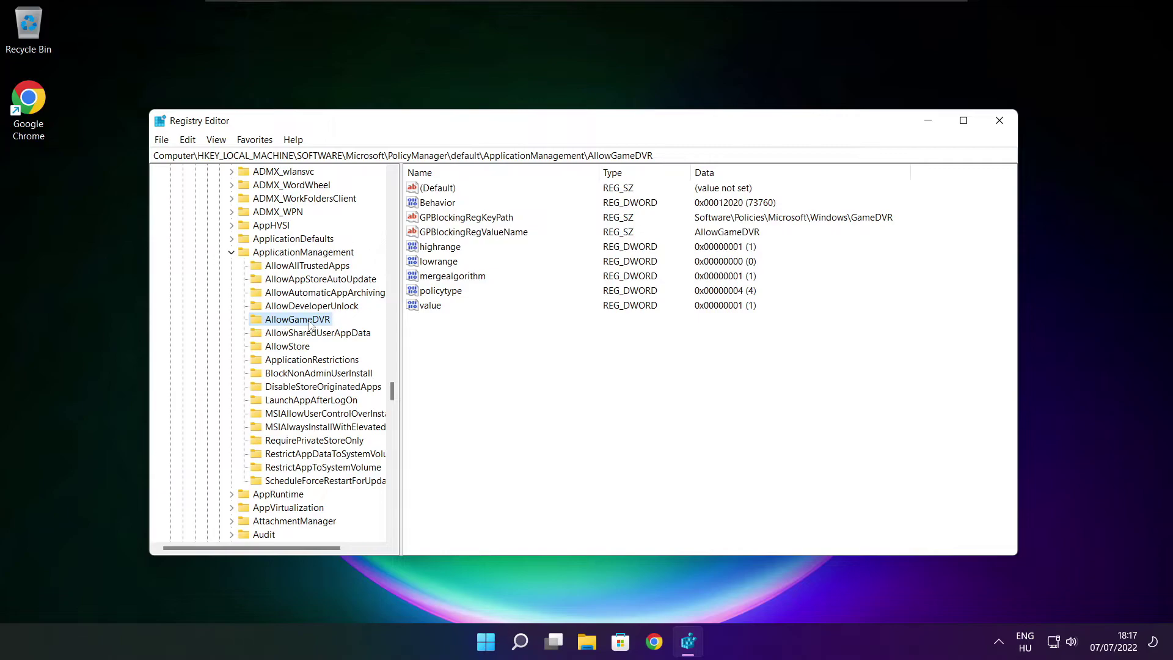
Step: Change AllowGameDVR's 'value' entry from 1 to 0
click(431, 306)
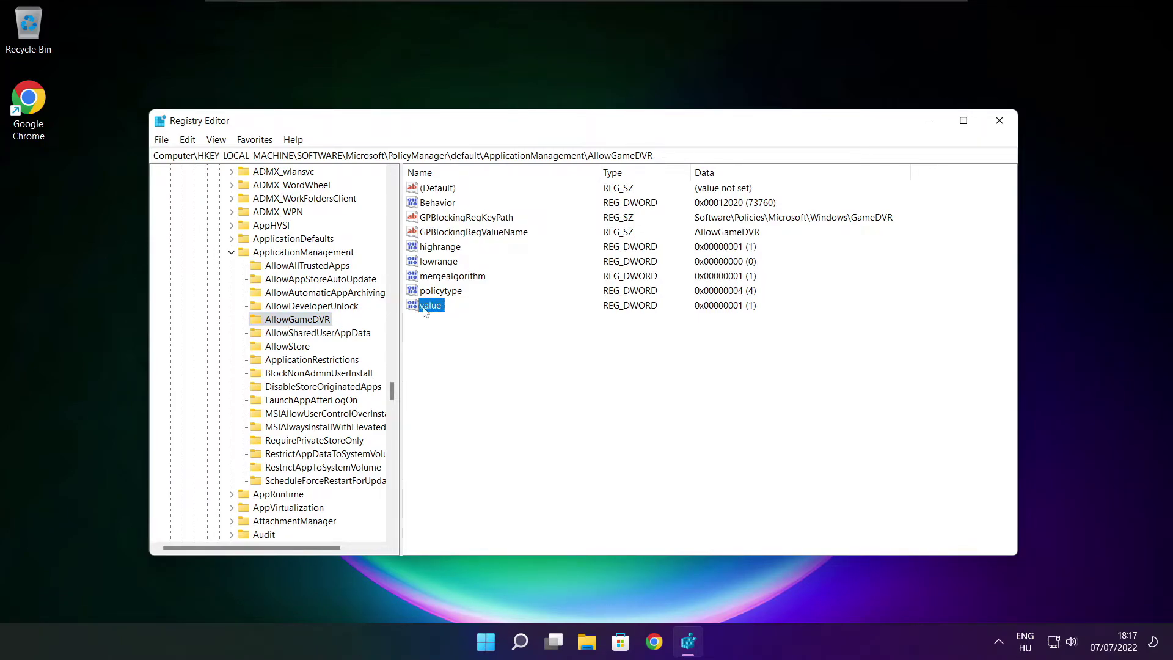
double_click(434, 307)
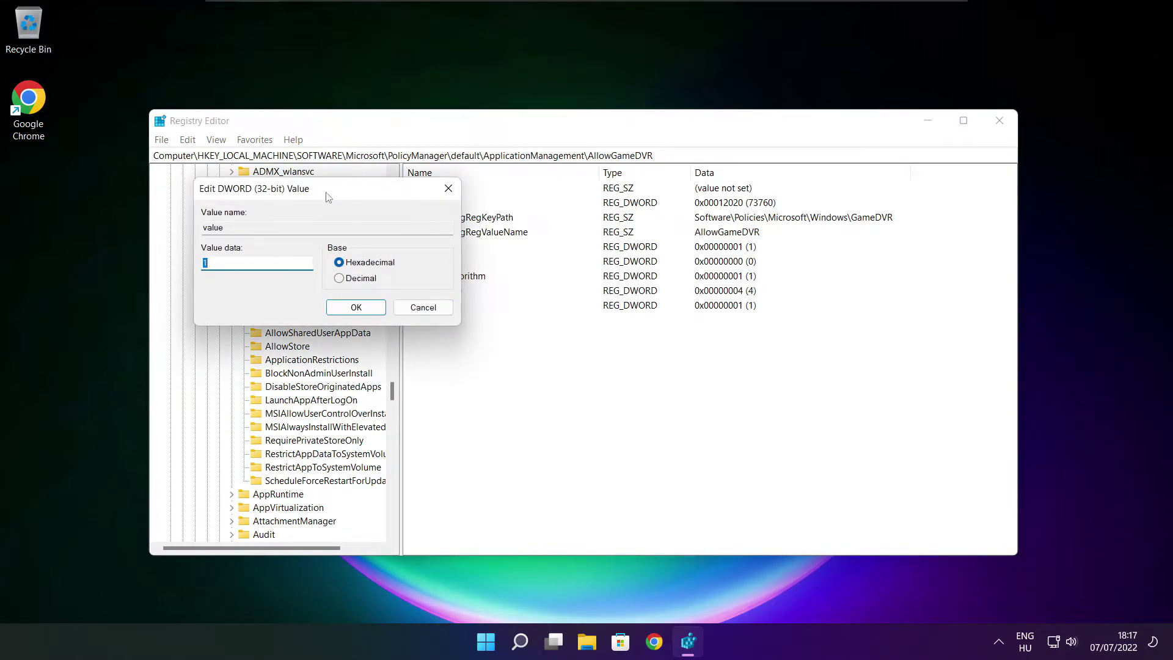
drag(332, 198, 595, 244)
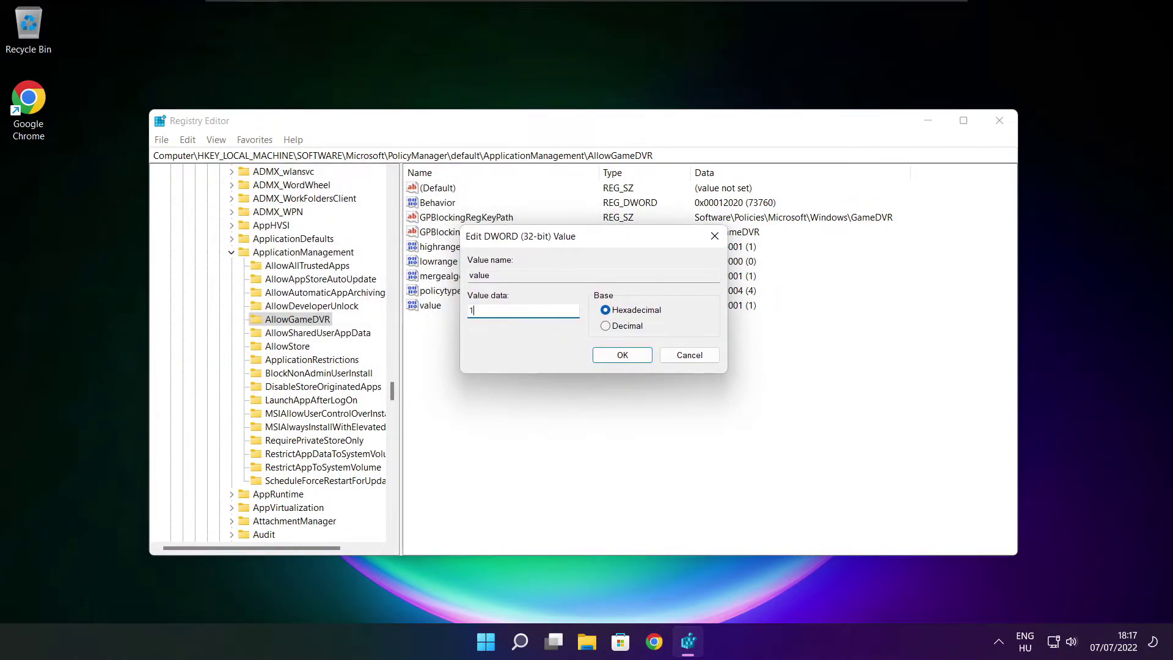
key(ctrl+a)
text(0)
click(623, 356)
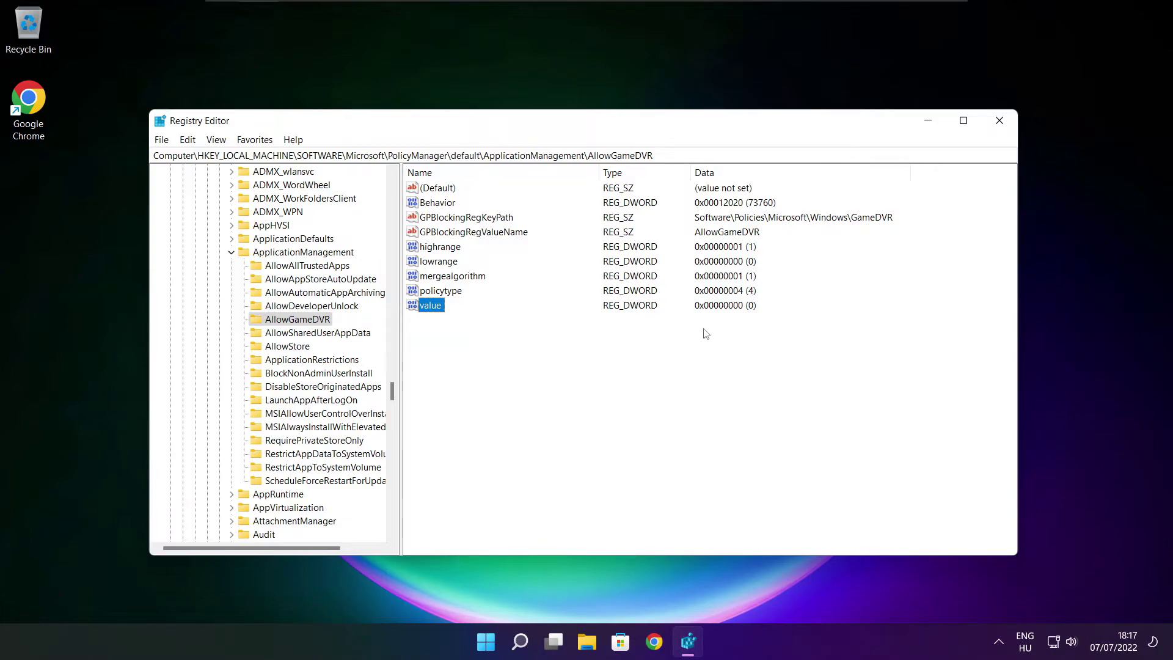
Step: Close Registry Editor and download dxwebsetup.exe from Chrome's DirectX End-User Runtime page
click(999, 121)
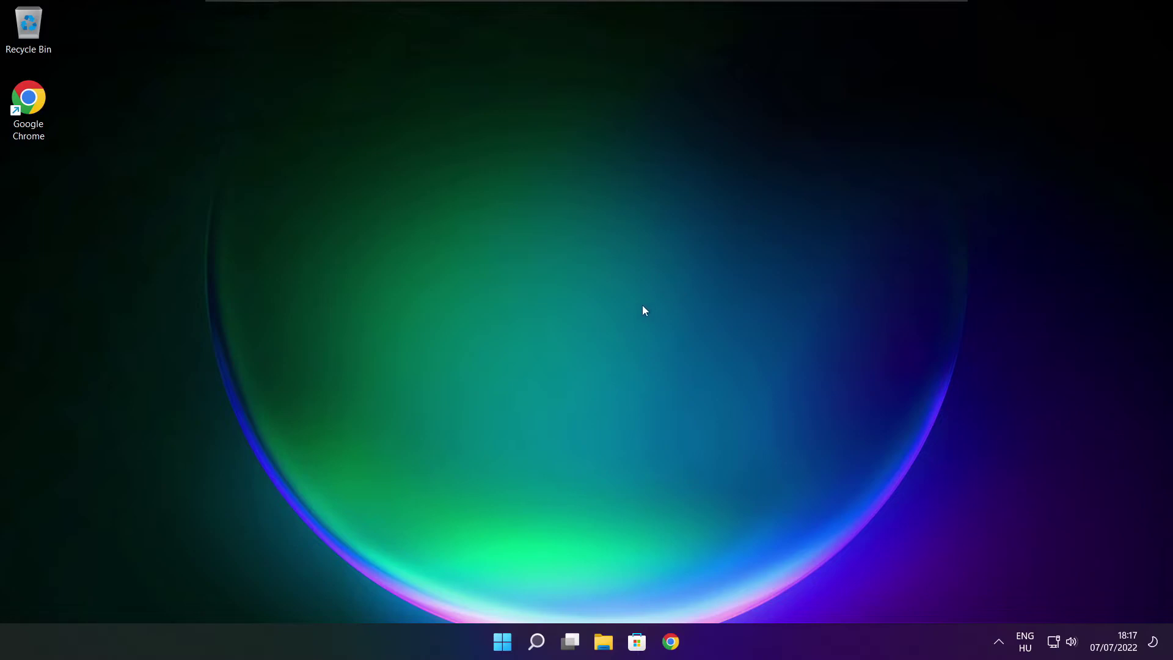
click(672, 645)
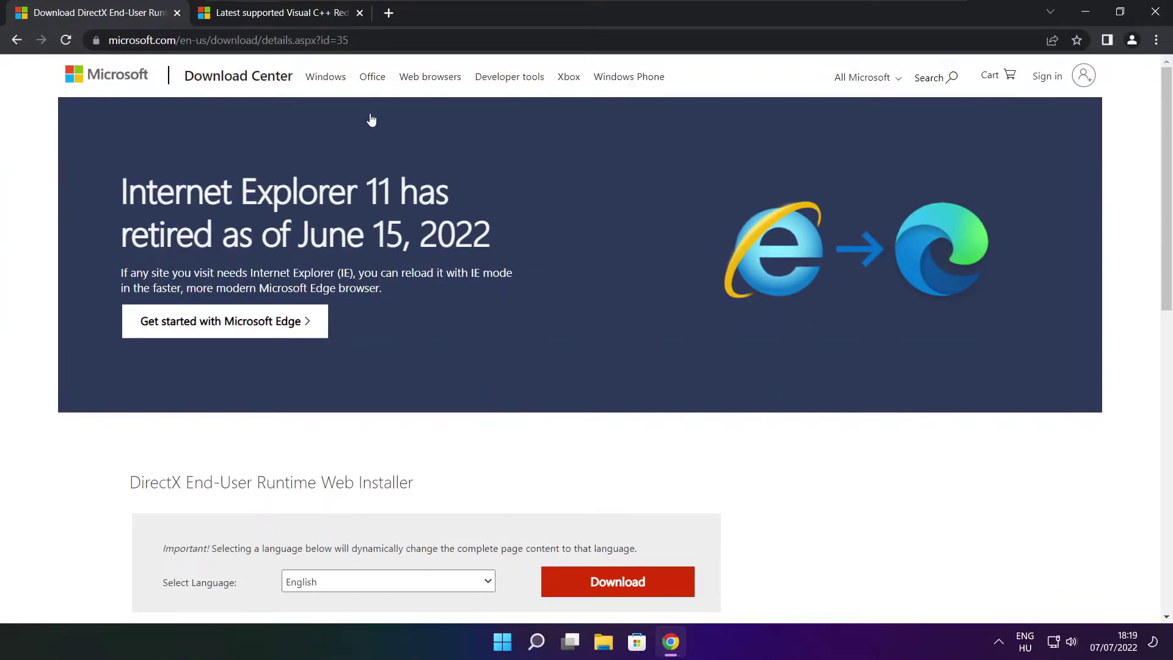
mouse_move(350, 40)
mouse_down()
mouse_move(108, 40)
mouse_move(351, 40)
mouse_up()
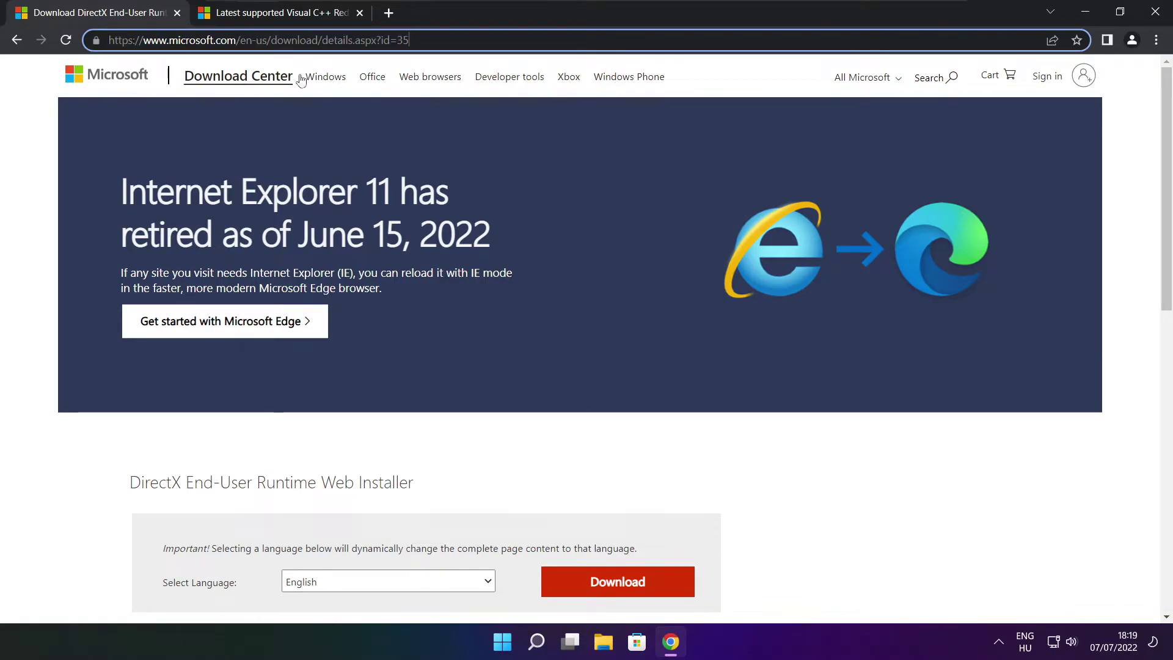
click(421, 442)
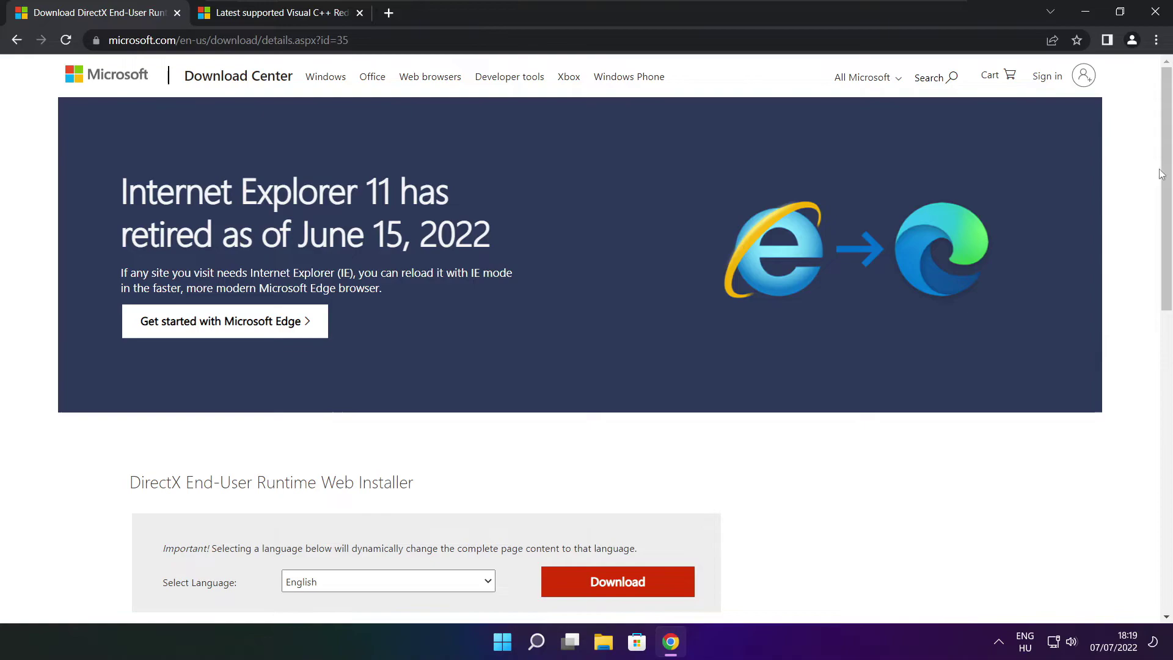
drag(1160, 173, 1160, 272)
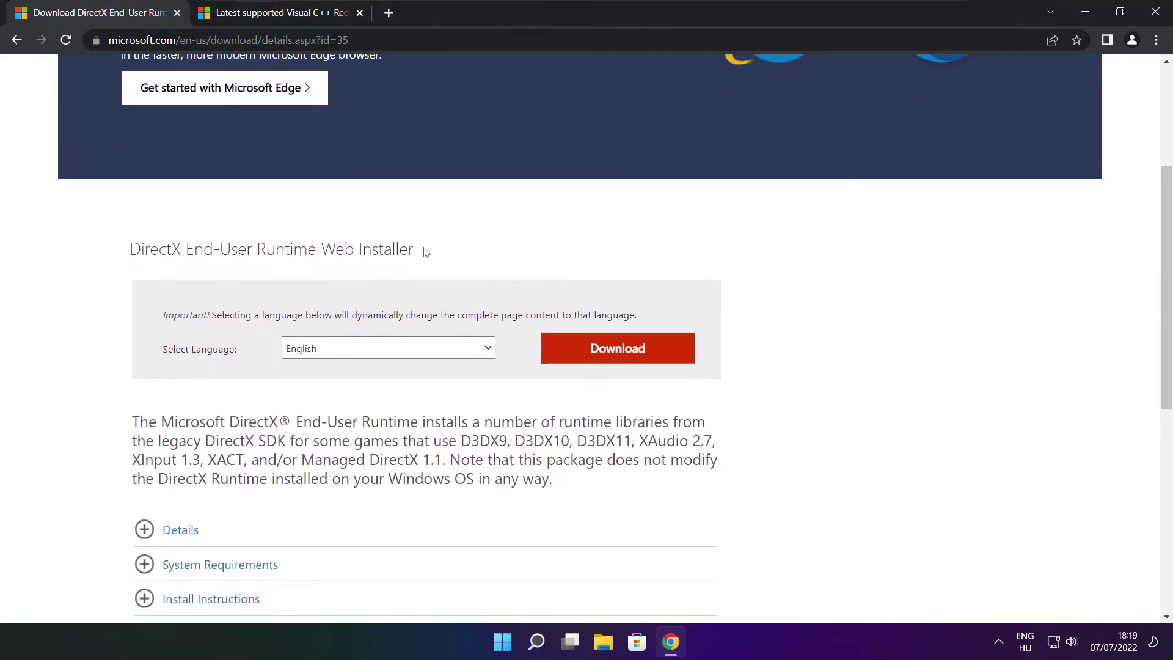
drag(426, 252, 478, 260)
click(624, 350)
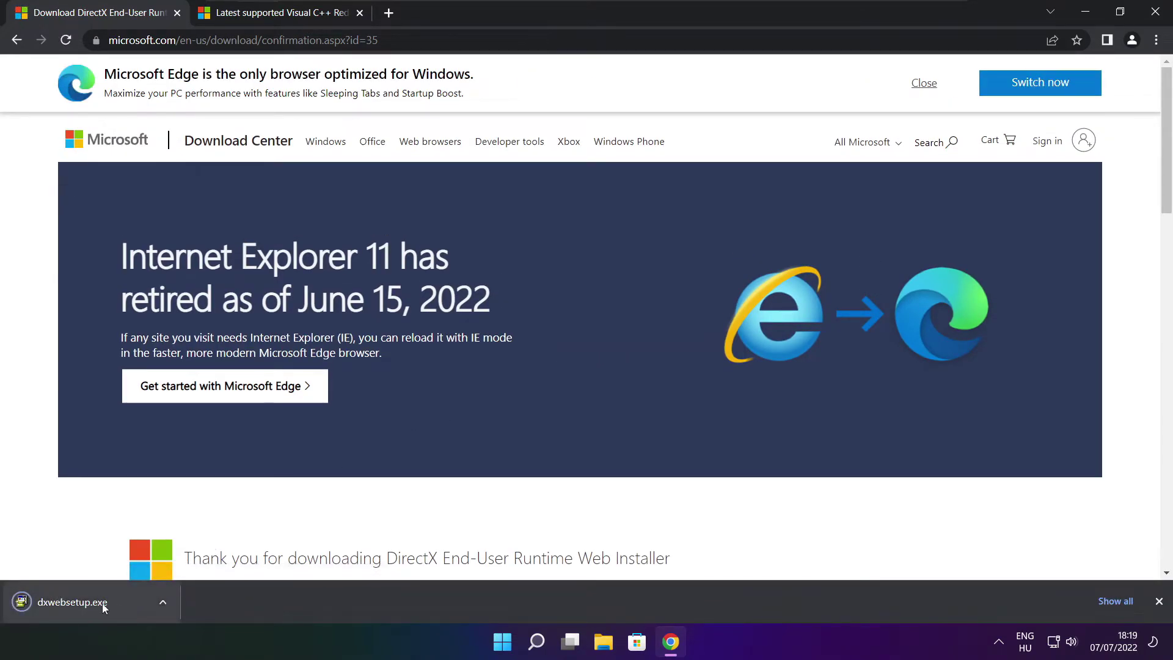
Step: Run dxwebsetup.exe, accept the licence, decline the Bing Bar, and install the DirectX components
click(110, 602)
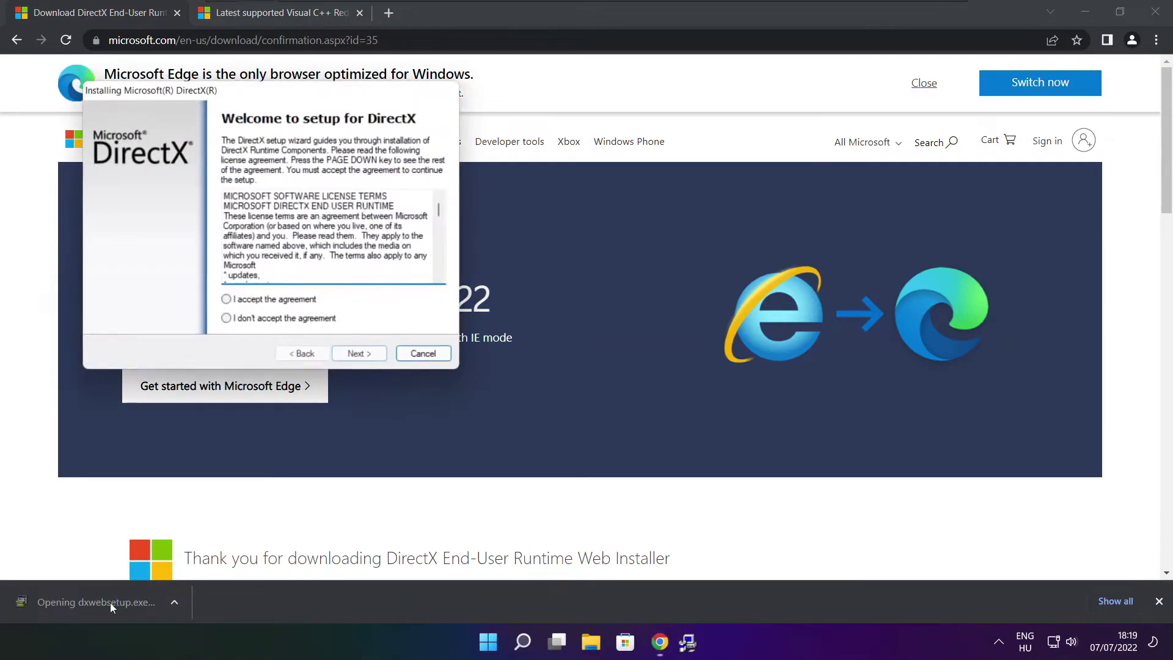
drag(248, 92, 561, 176)
drag(752, 292, 750, 348)
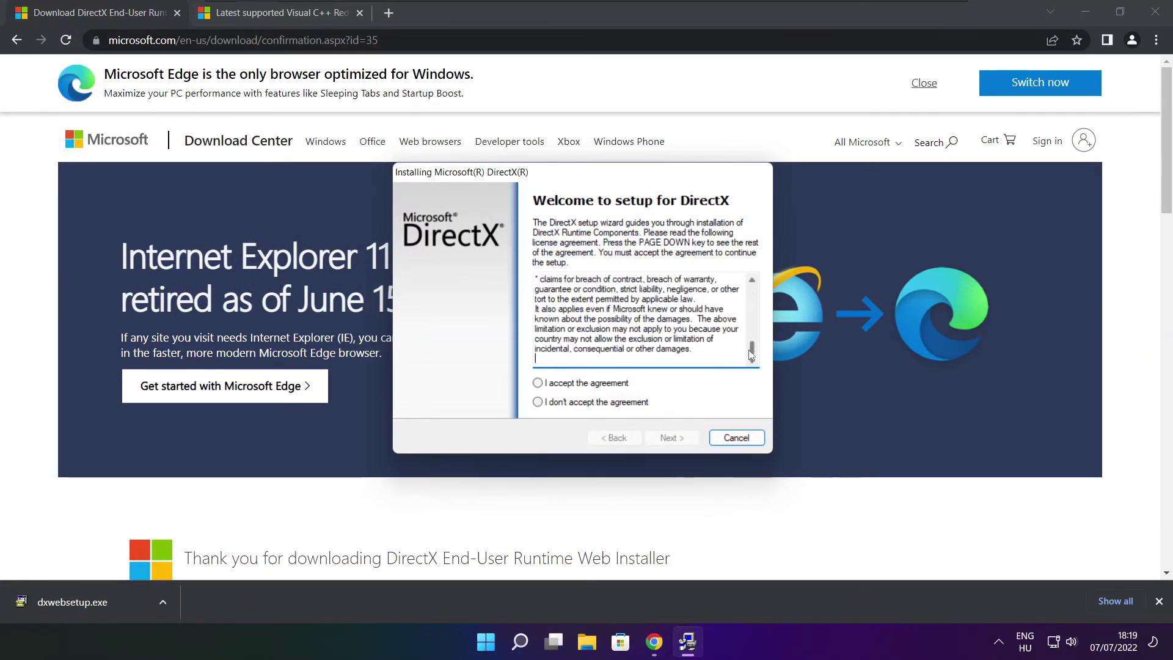
click(560, 384)
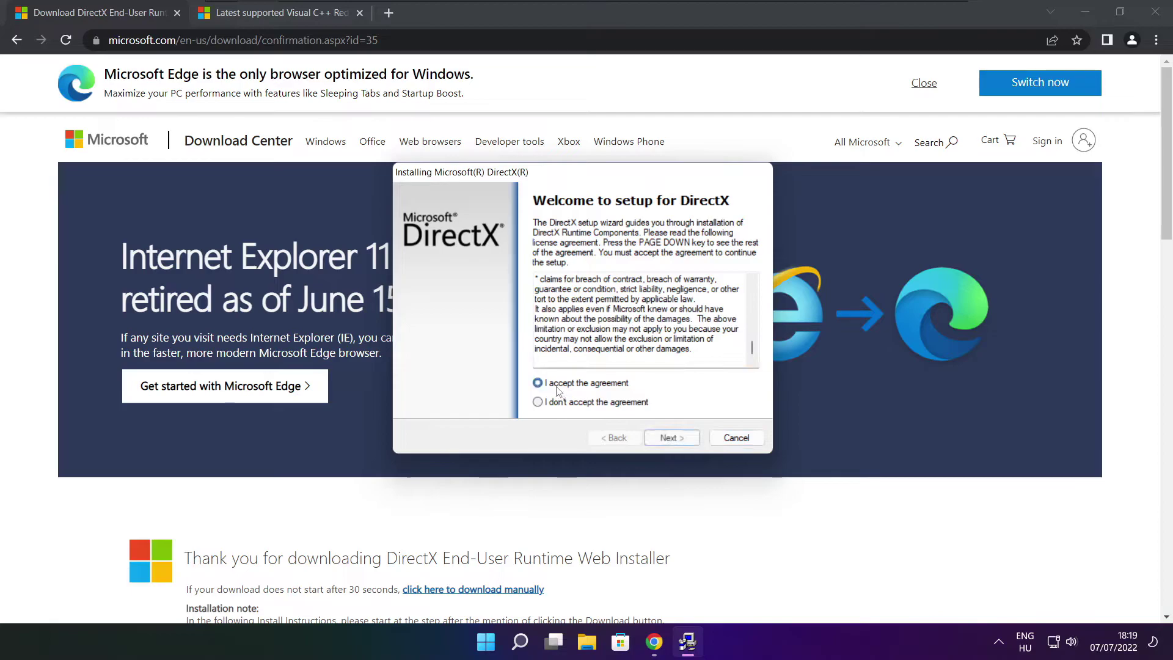
click(672, 438)
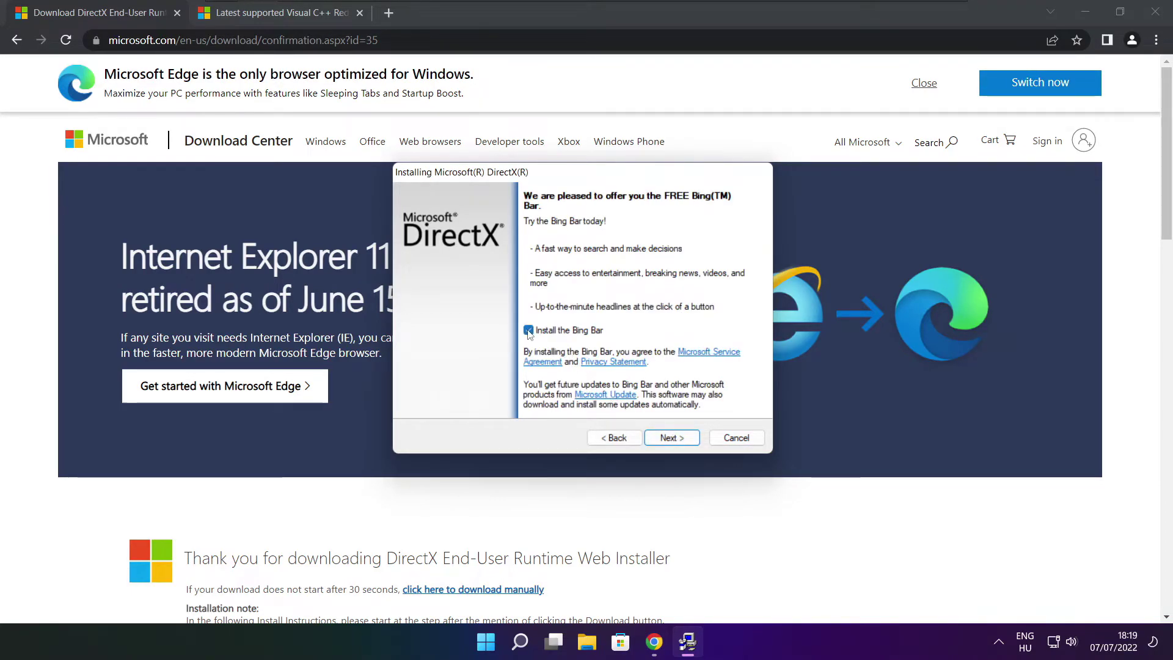
click(529, 332)
click(683, 440)
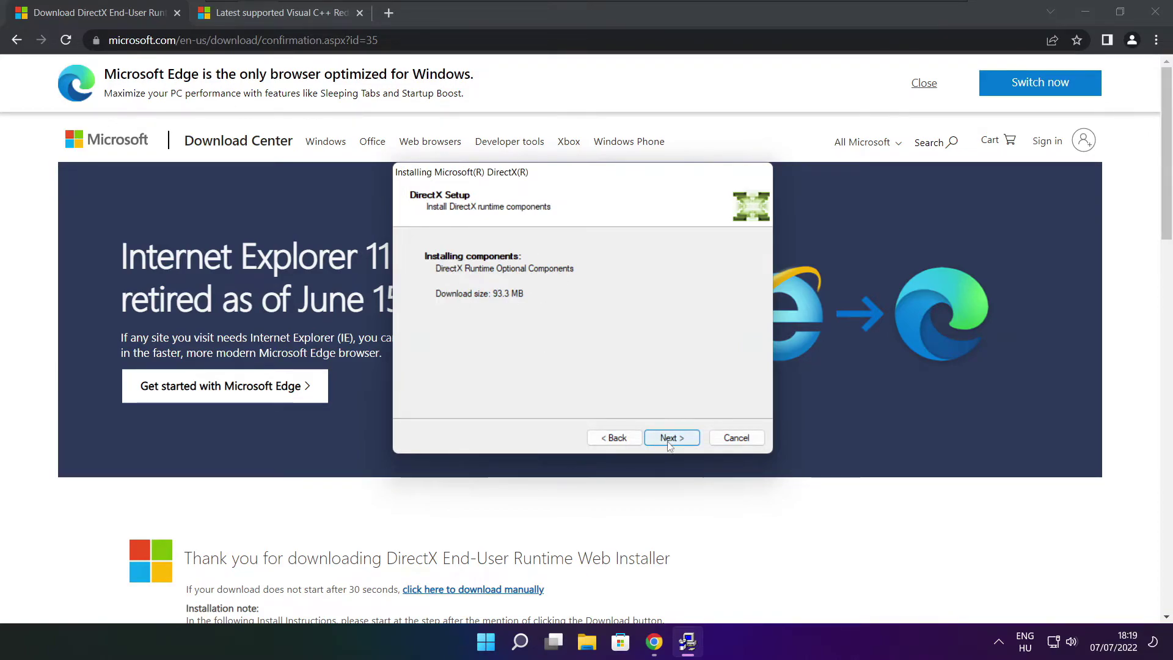
click(670, 438)
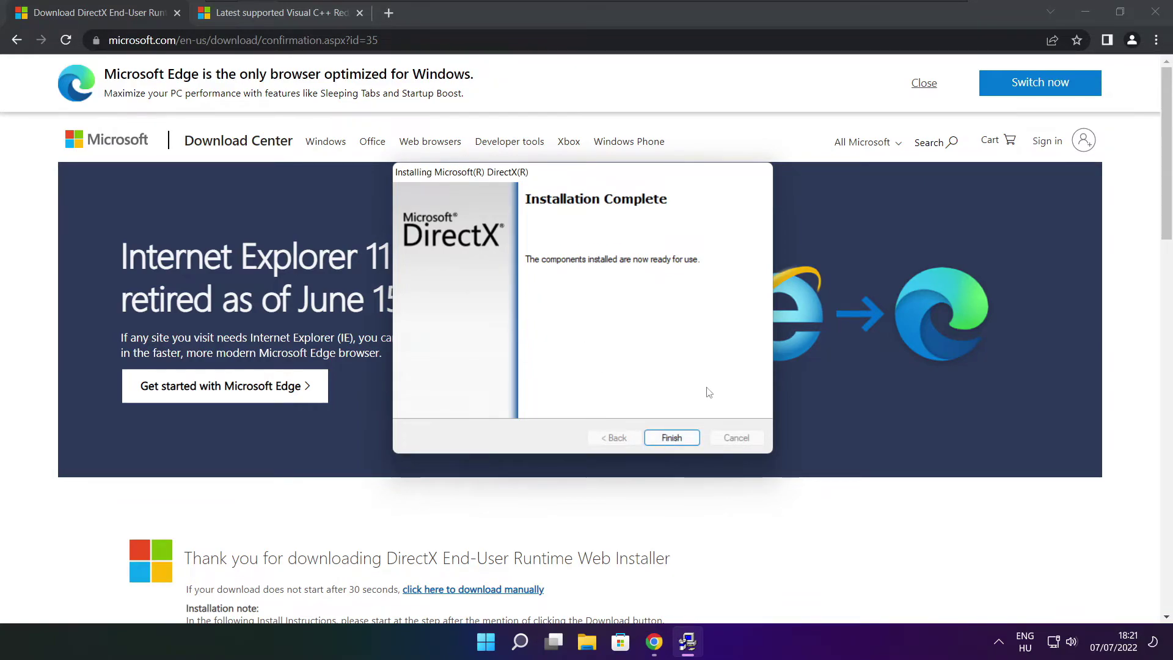
click(675, 439)
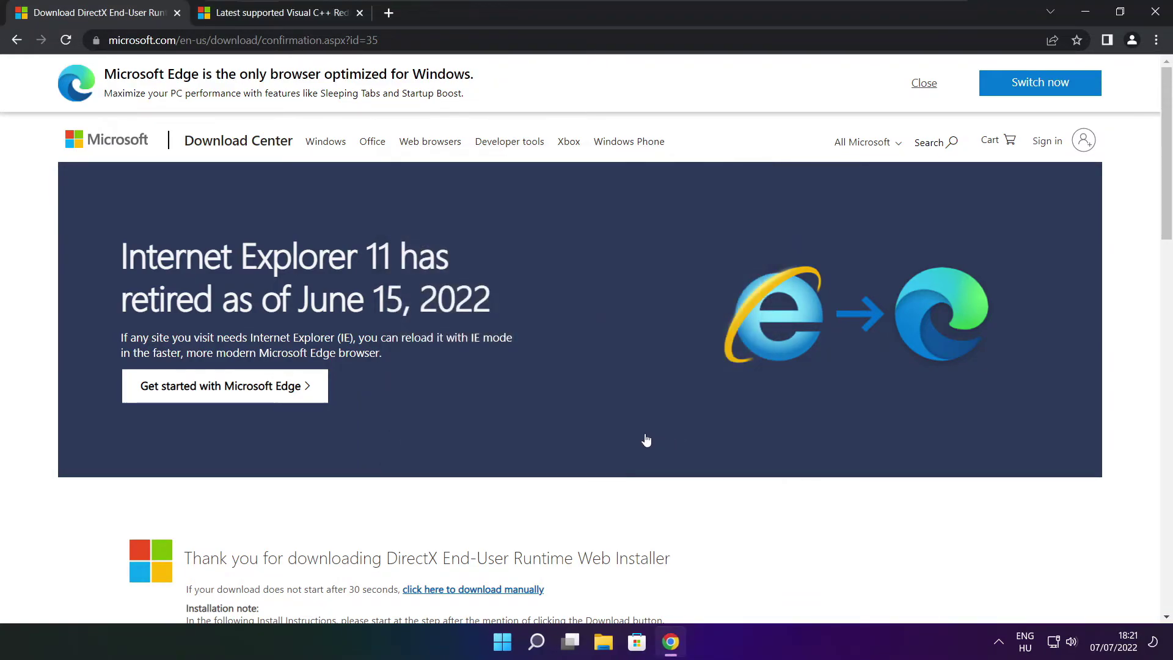
Step: Close the DirectX tab and download the ARM64, X86 and X64 vc_redist installers
click(177, 15)
mouse_move(507, 40)
mouse_down()
mouse_move(108, 40)
mouse_move(507, 39)
mouse_up()
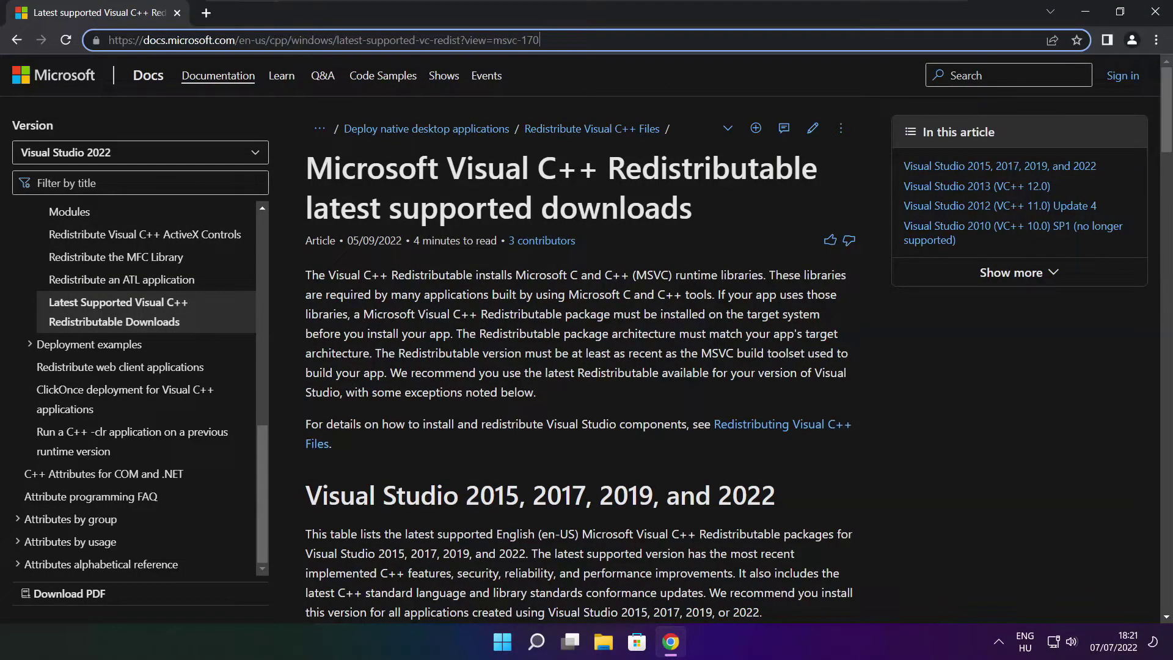
click(581, 78)
scroll(1166, 131, down, 1)
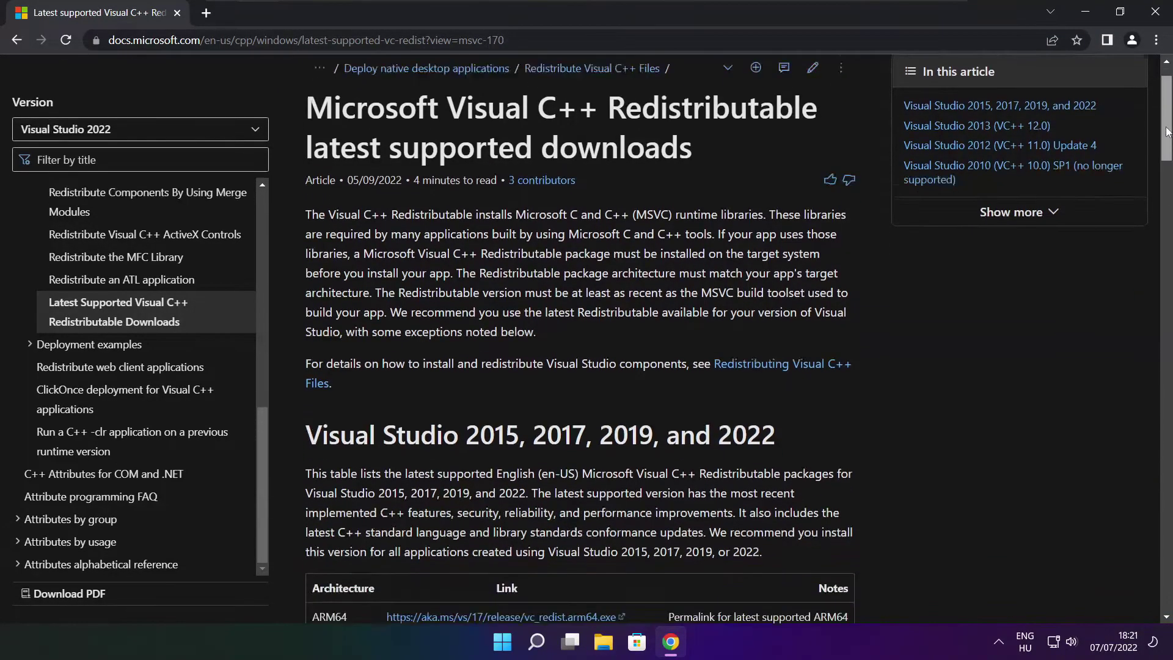
drag(1167, 131, 1160, 171)
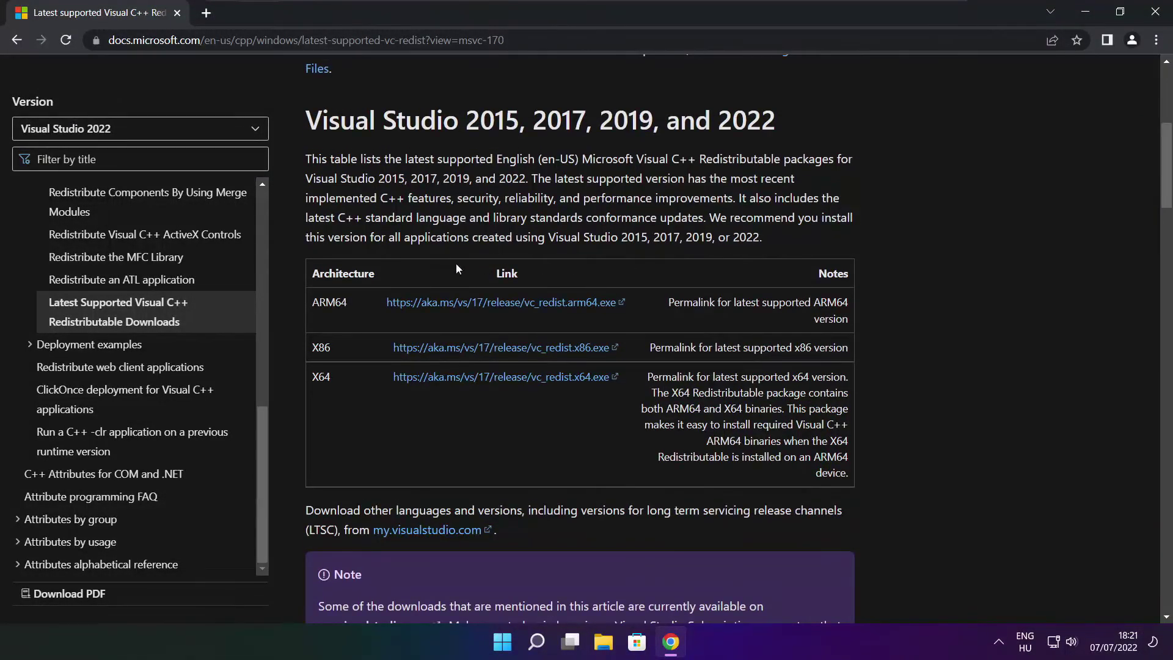
drag(311, 301, 778, 418)
click(779, 417)
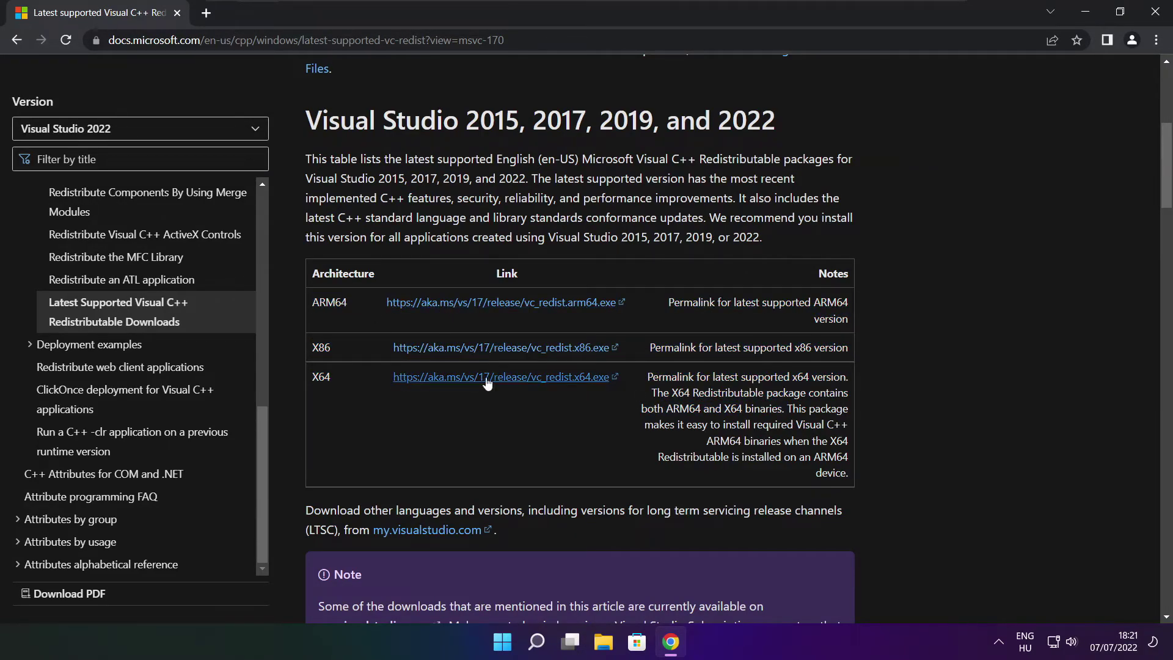
click(487, 303)
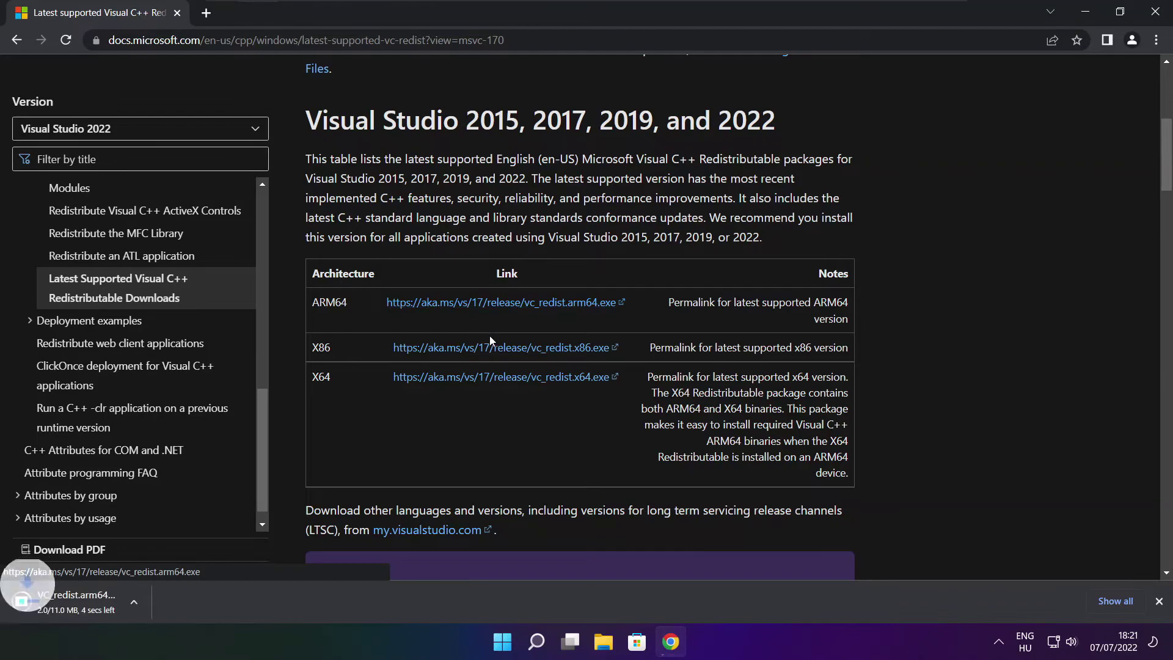
click(482, 354)
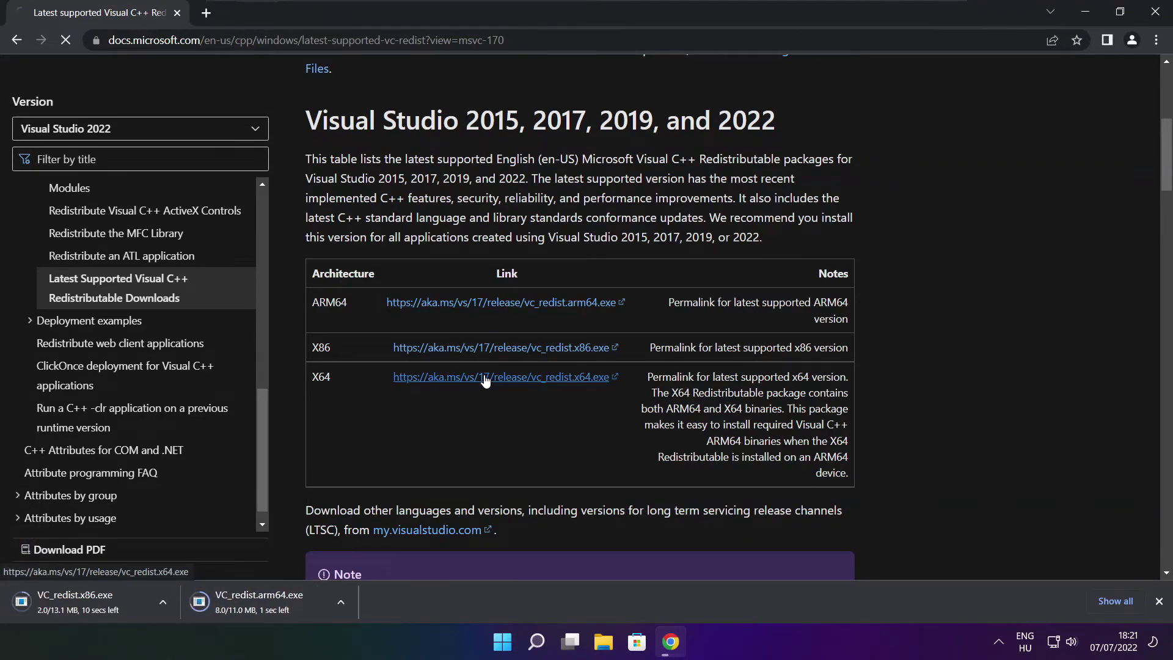
click(482, 377)
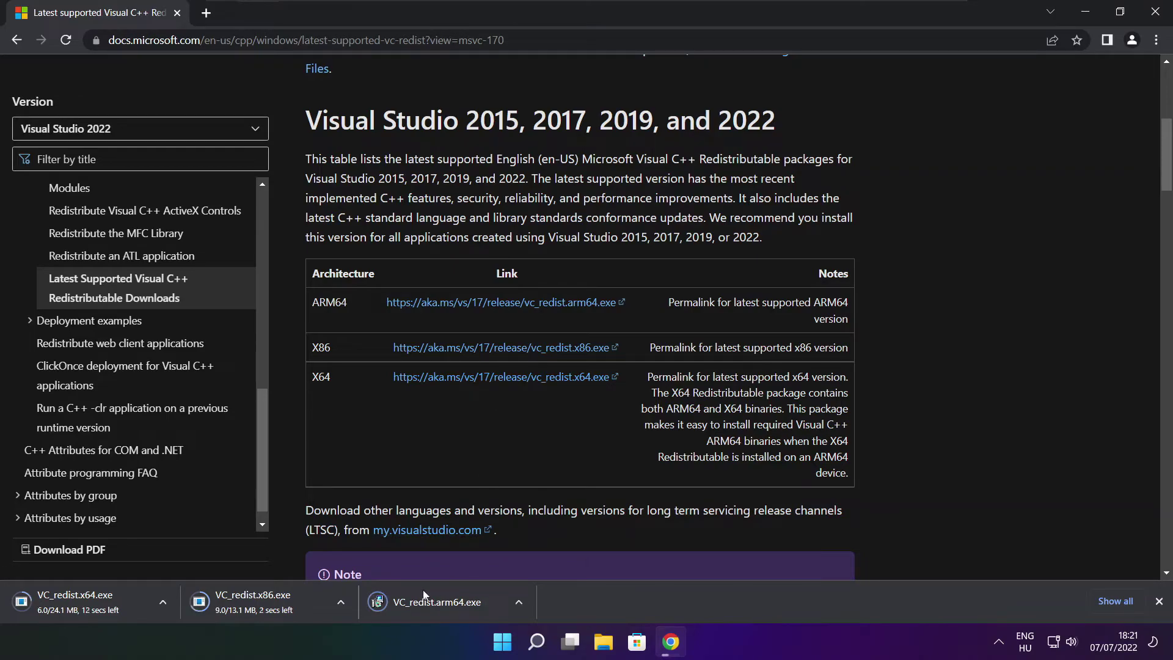
Step: Try installing the ARM64 Visual C++ redistributable and dismiss its unsupported-processor failure
click(446, 604)
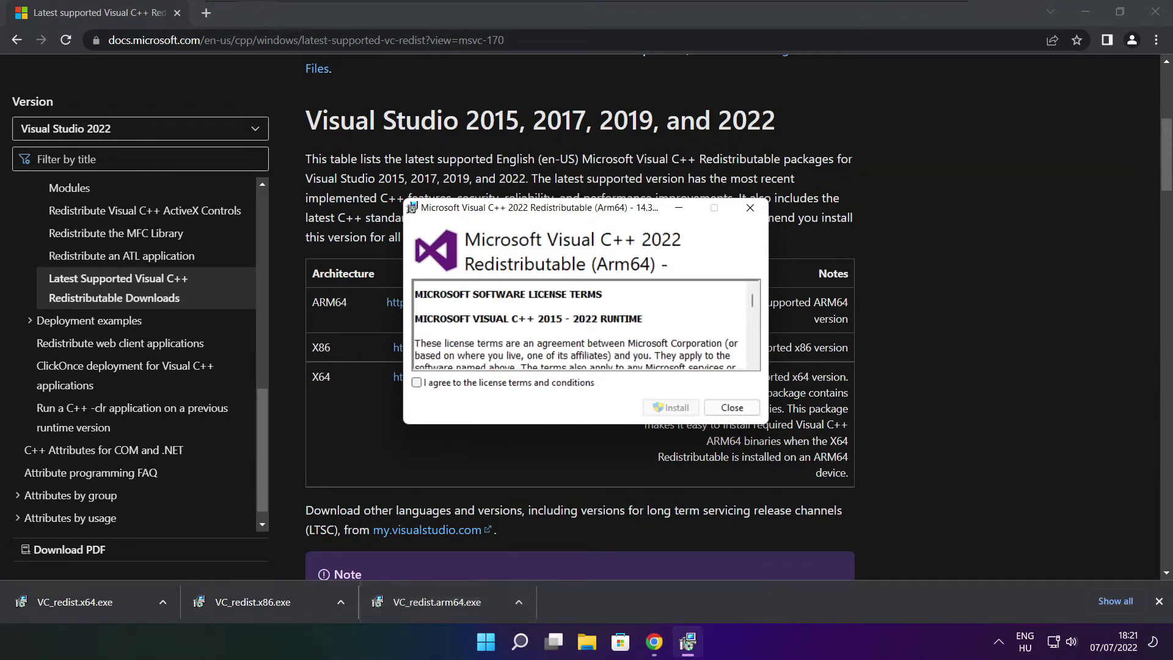
drag(754, 304, 753, 364)
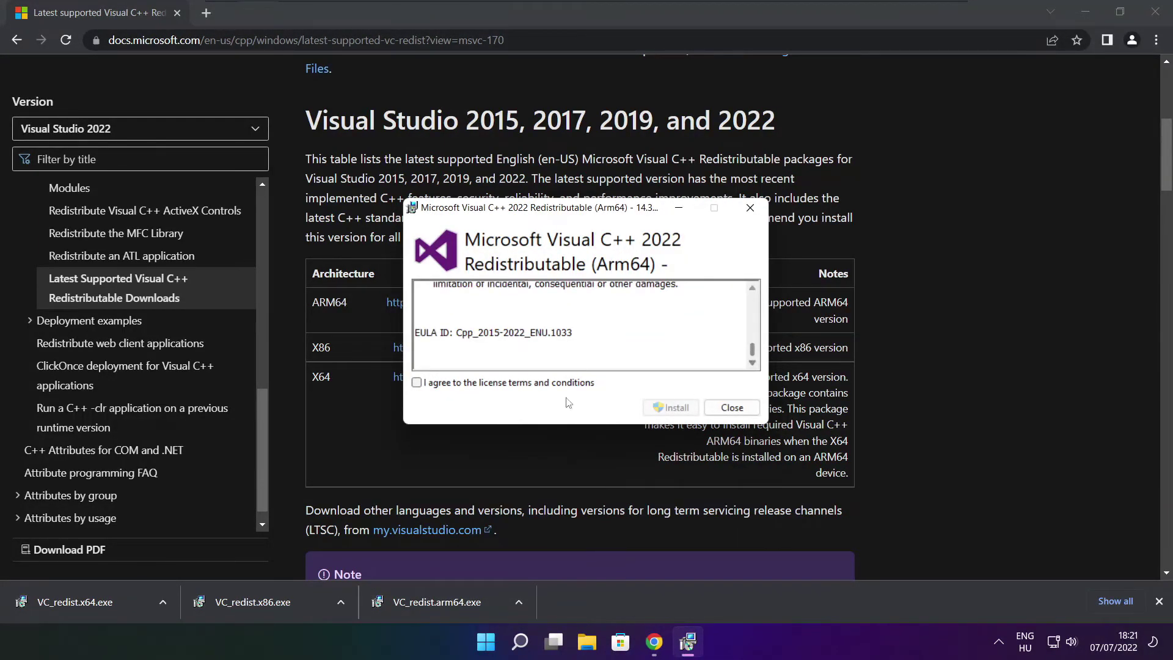
click(417, 382)
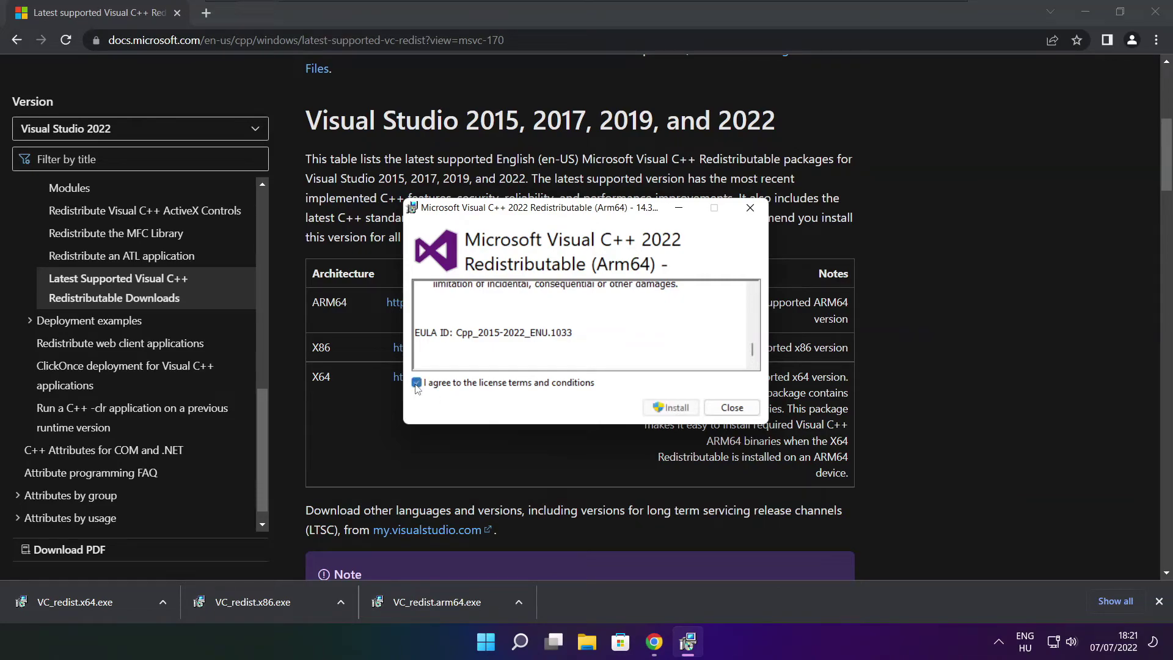
click(665, 410)
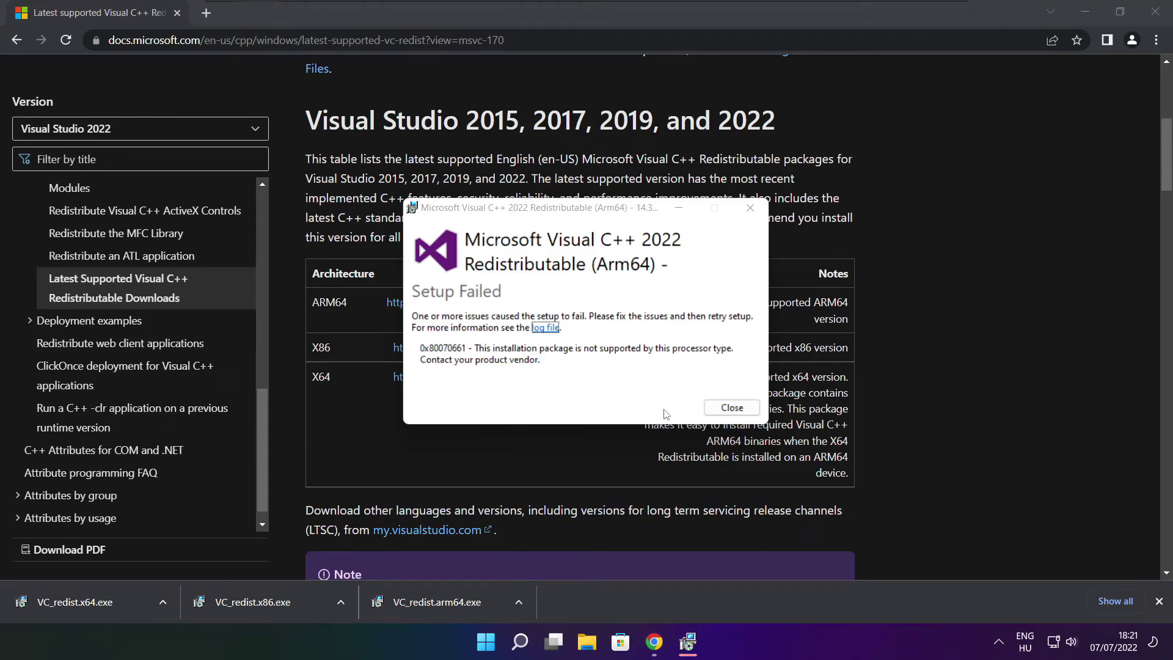
click(732, 408)
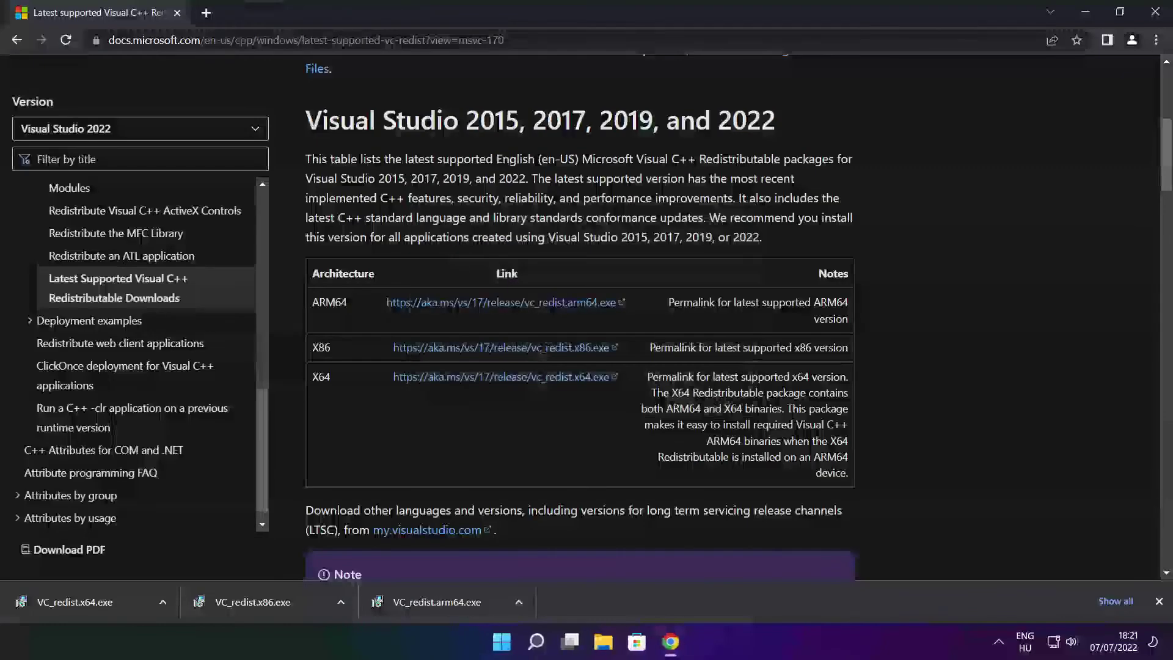
Step: Install the x86 Visual C++ 2015-2022 redistributable after accepting its licence terms
click(276, 600)
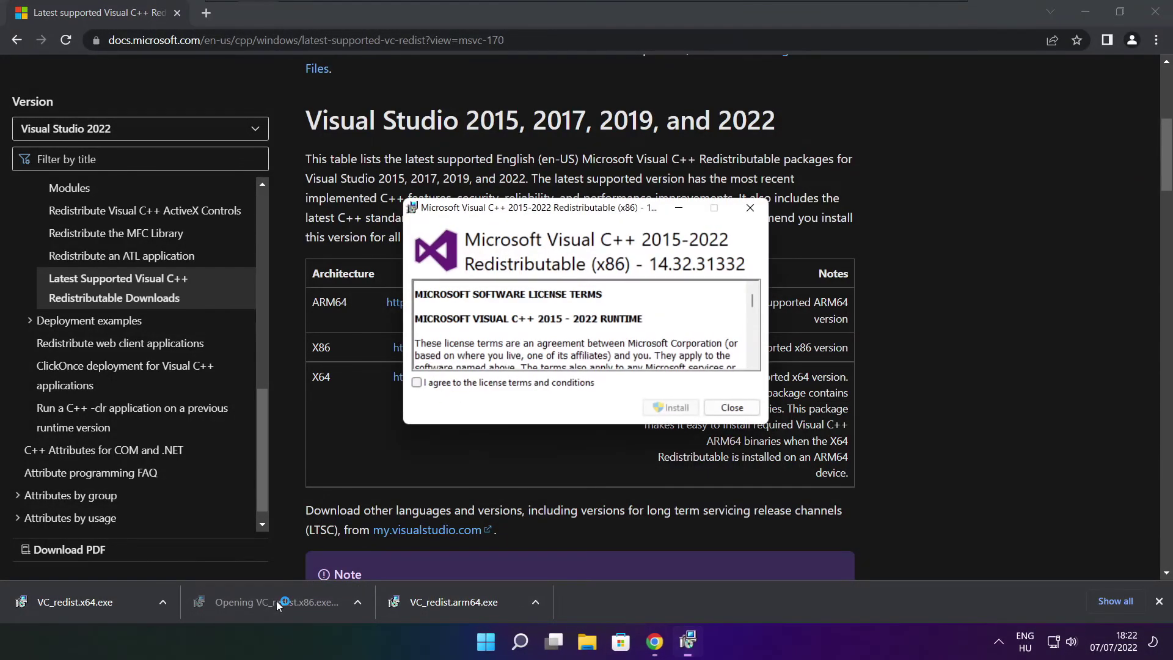
drag(754, 303, 752, 362)
click(416, 382)
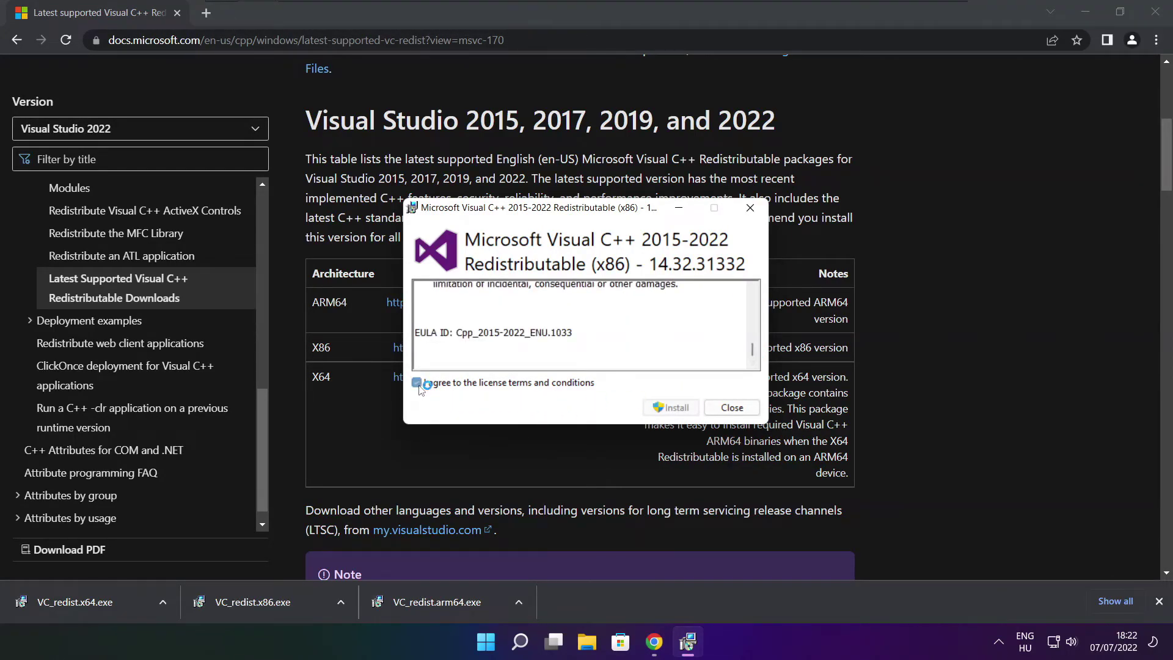
click(672, 409)
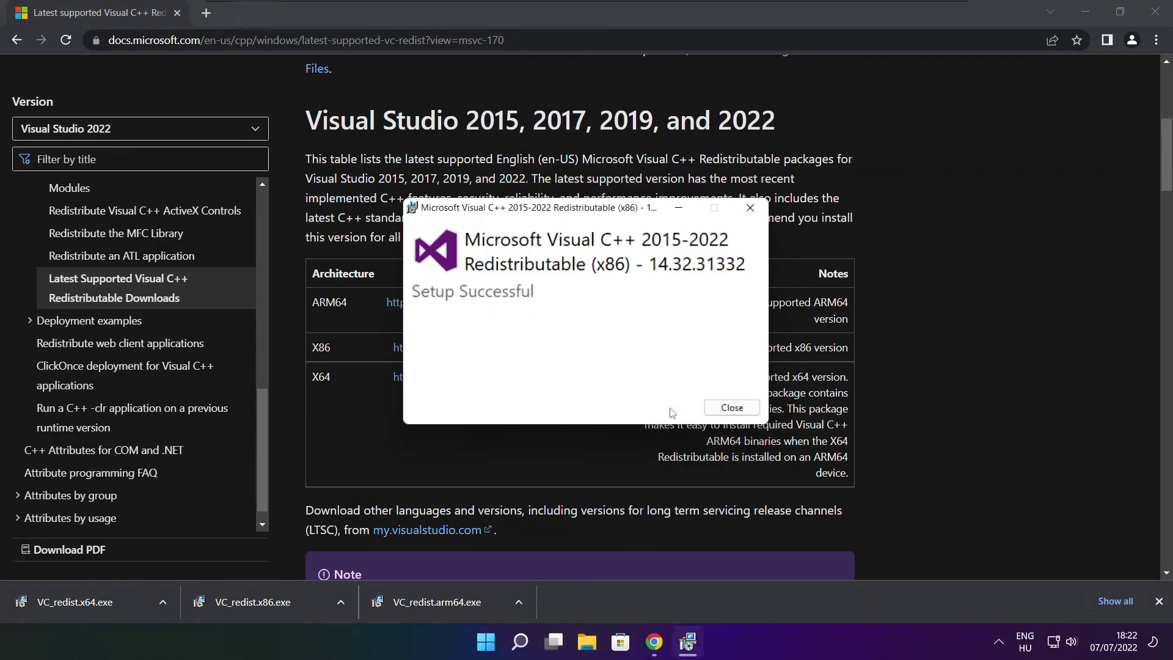
click(732, 407)
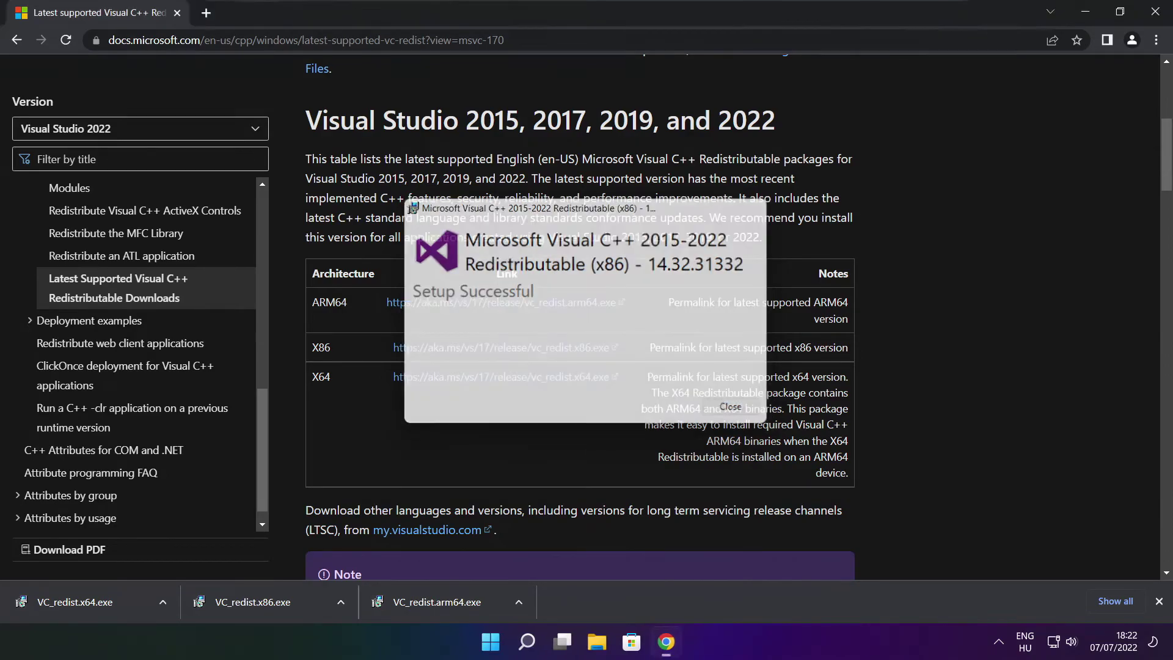
Step: Install the x64 Visual C++ 2015-2022 redistributable after accepting its licence terms
click(98, 602)
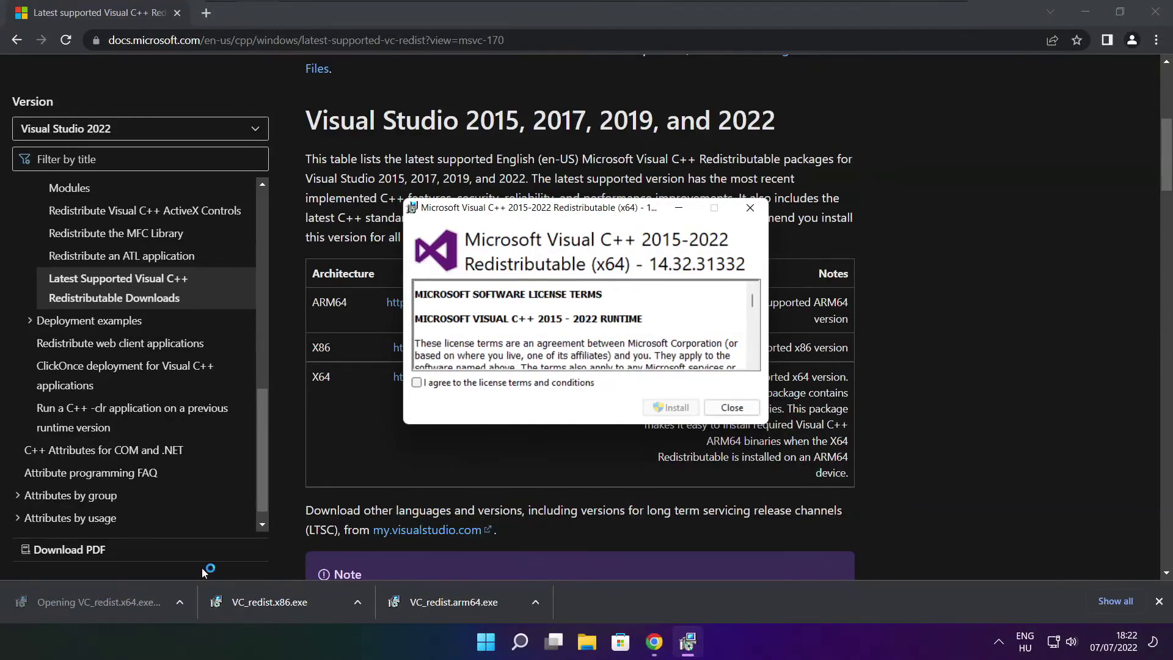
drag(754, 303, 753, 351)
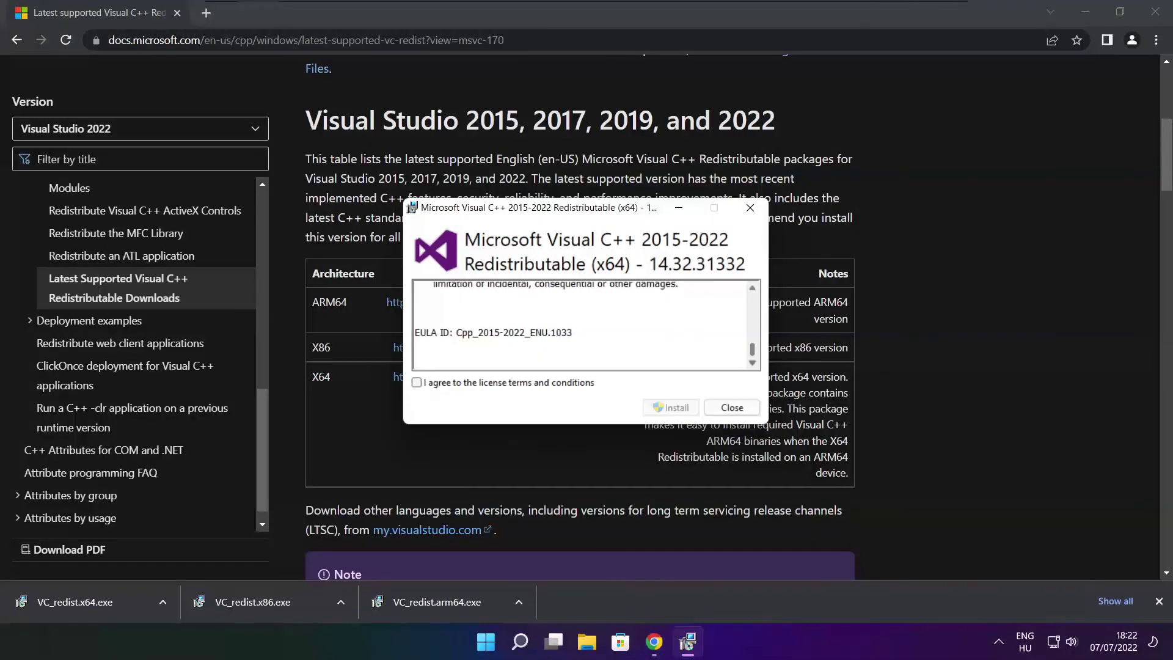
click(443, 384)
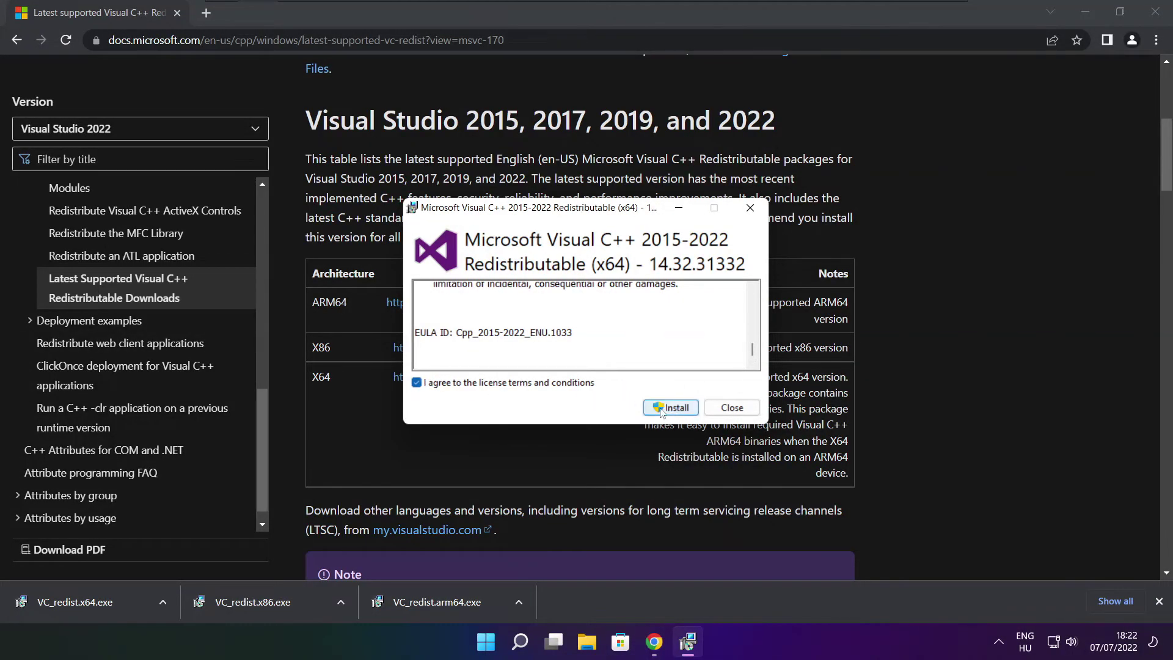
click(675, 414)
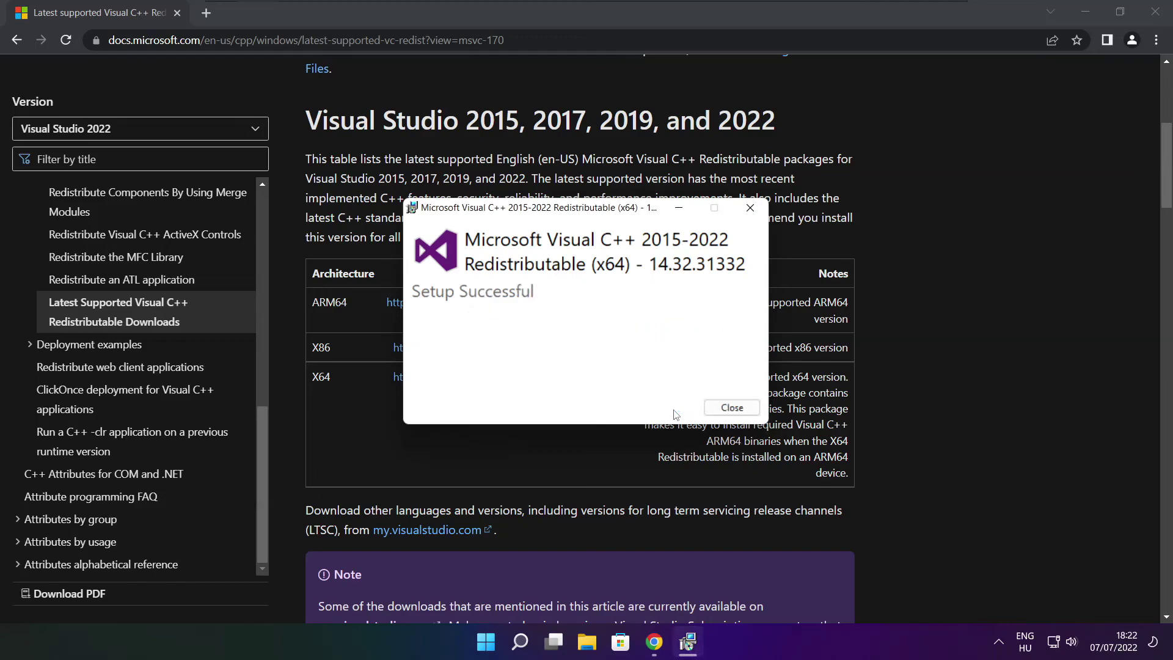
click(732, 408)
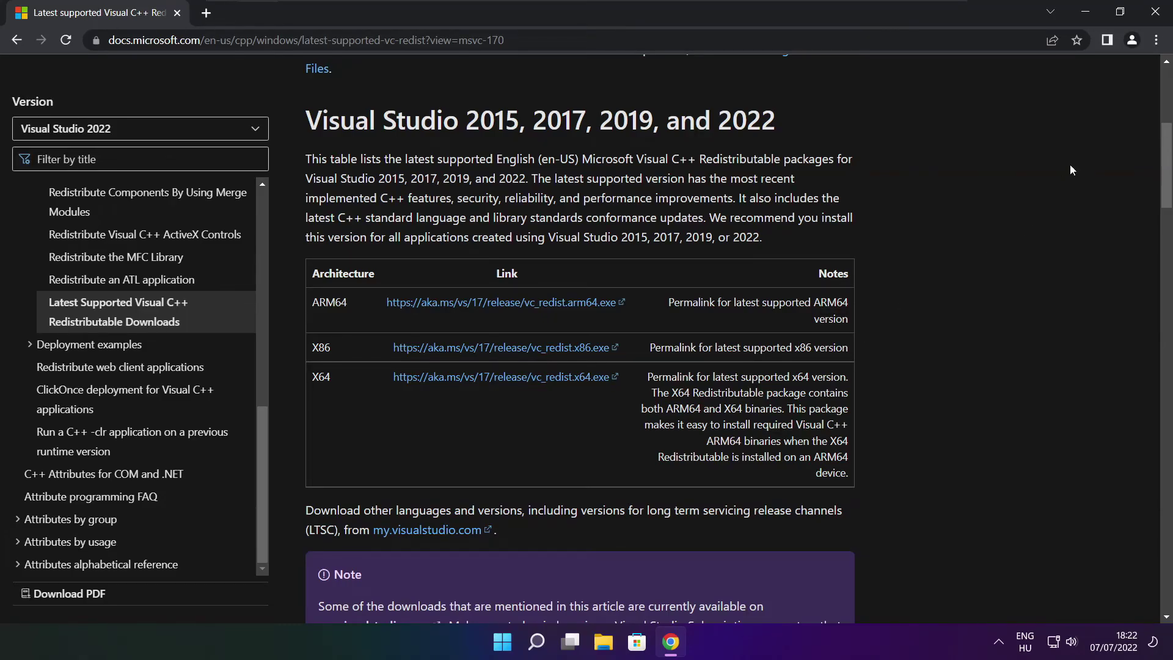
Step: Close Chrome and restart the PC from the Start menu's power options
click(1155, 13)
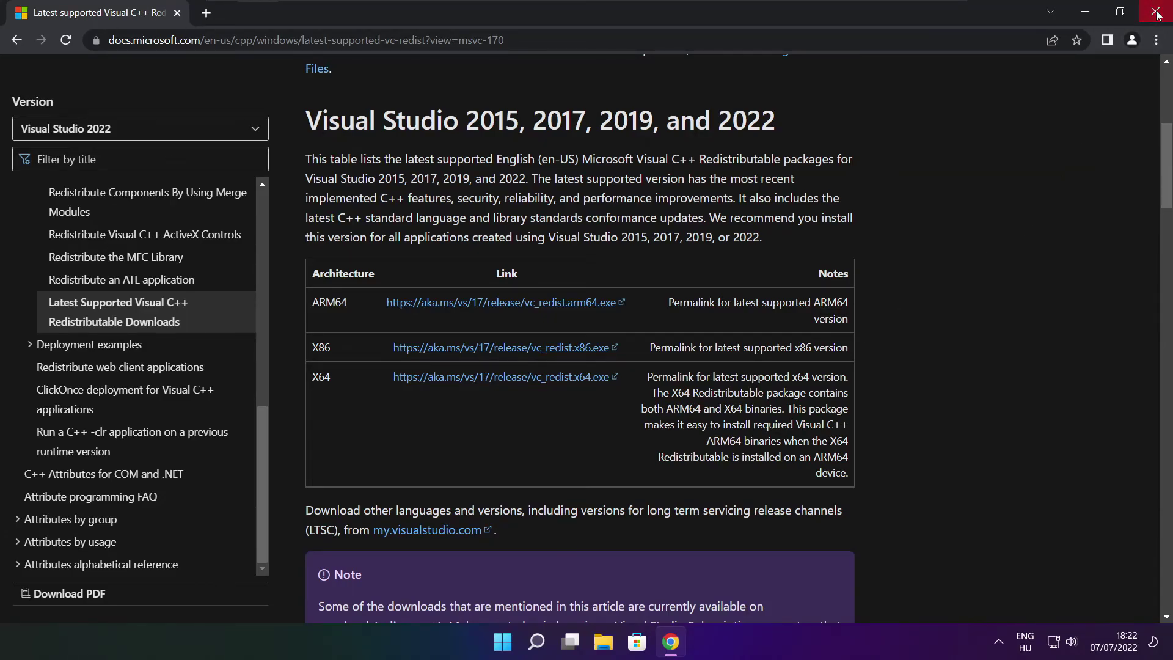
click(503, 642)
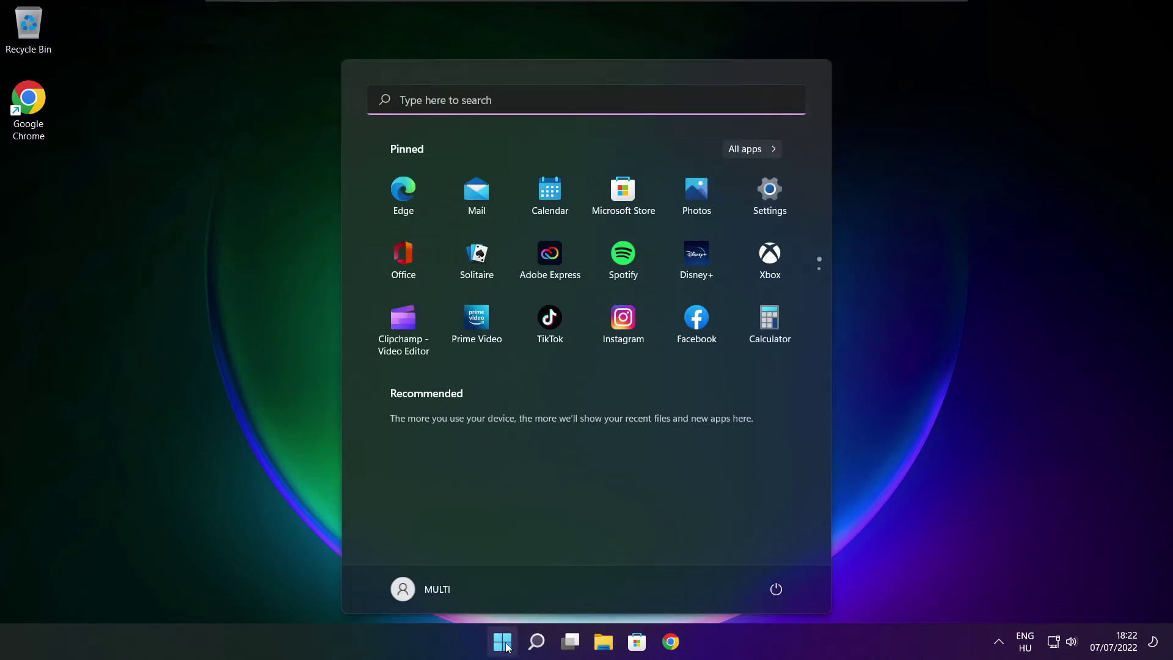
click(775, 593)
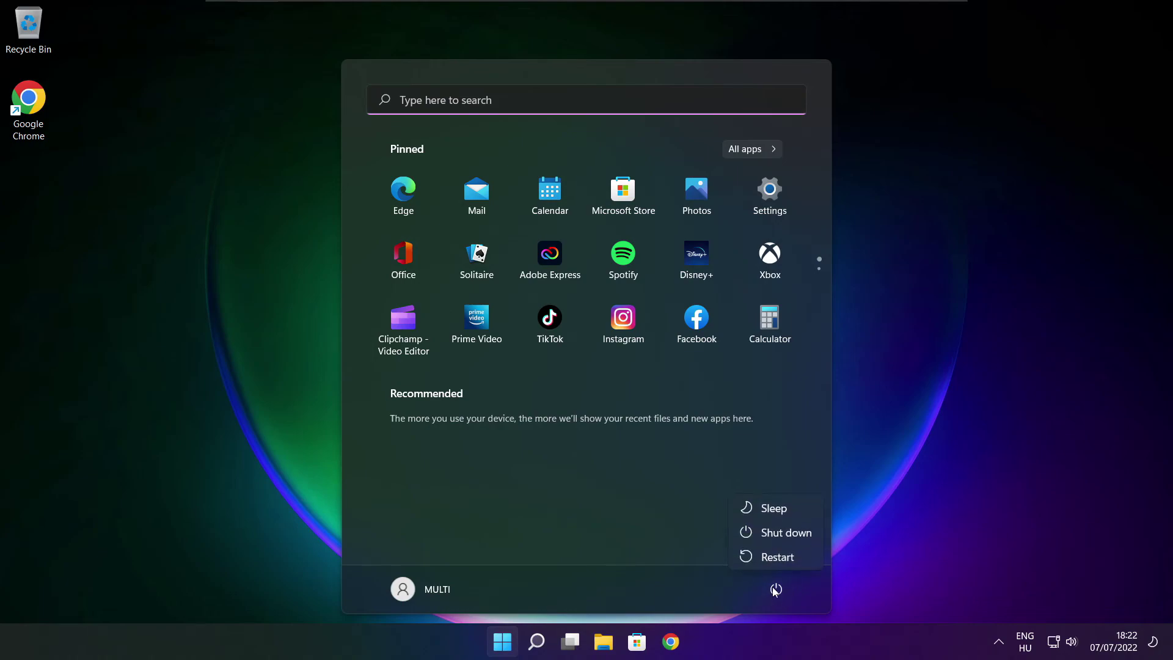
click(784, 557)
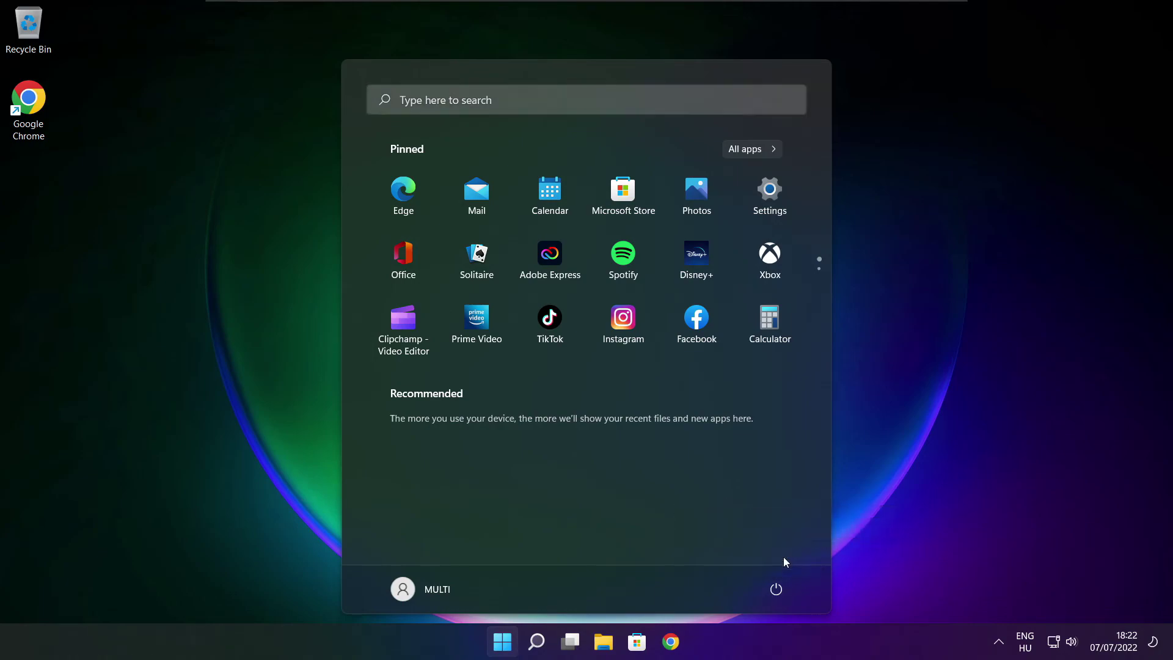